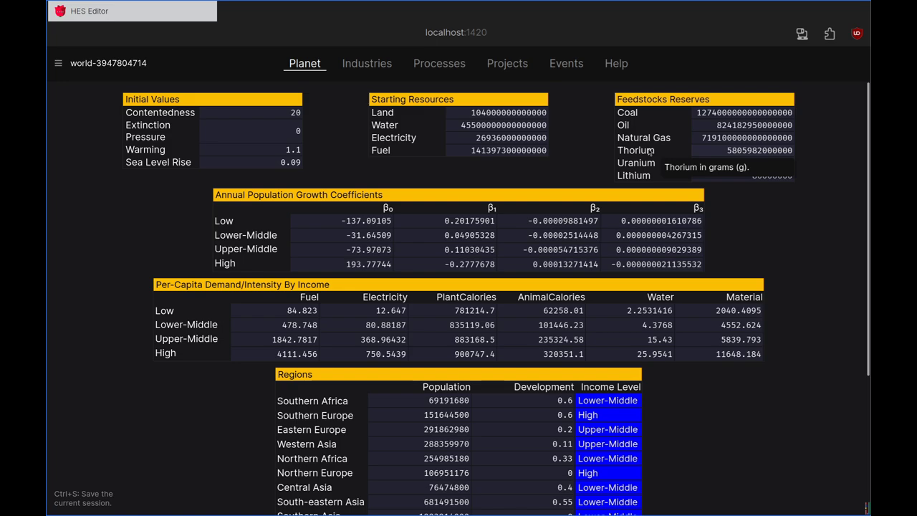
Step: Read through the editor's help page, including its sections on saving, sharing and reporting bugs
click(616, 67)
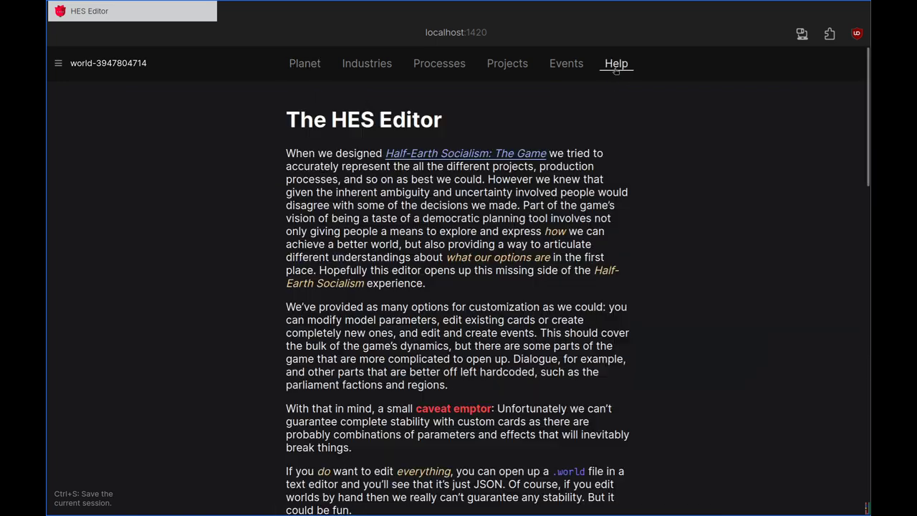
scroll(548, 289, down, 15)
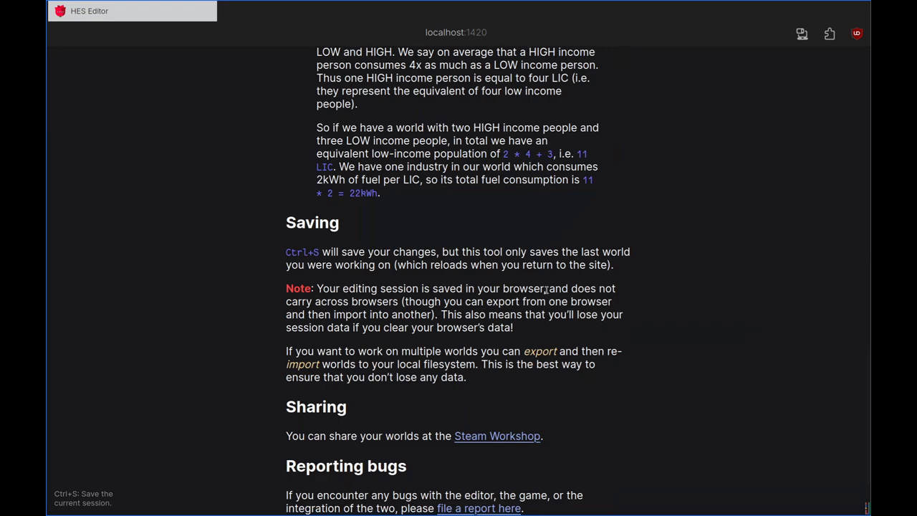
scroll(547, 289, up, 15)
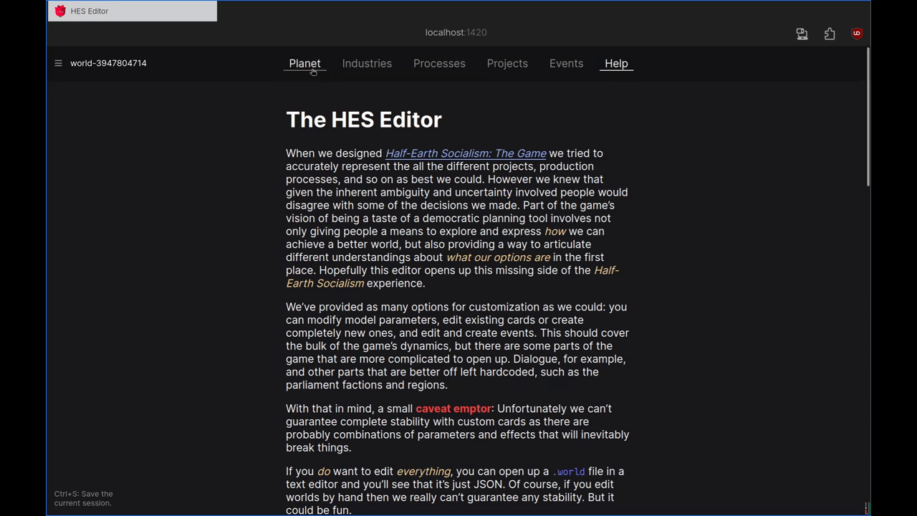
scroll(481, 338, down, 15)
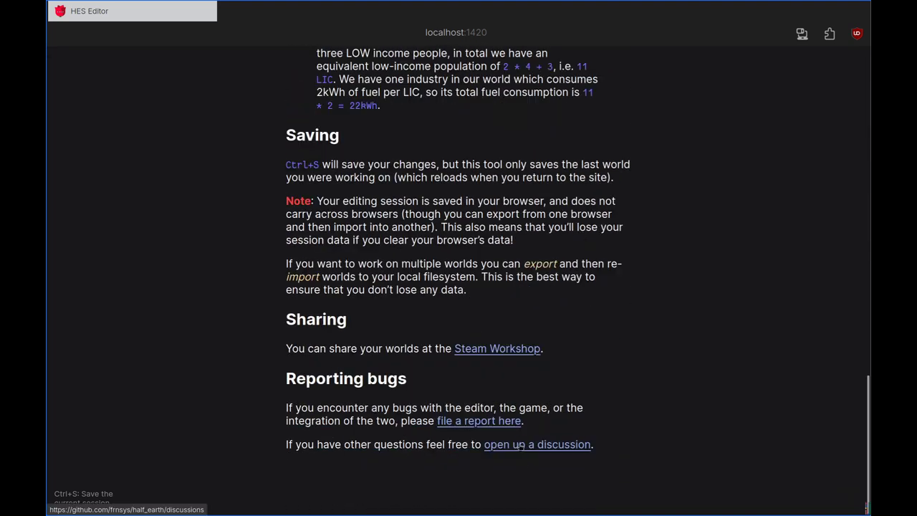
drag(615, 444, 487, 445)
drag(557, 431, 438, 418)
click(367, 407)
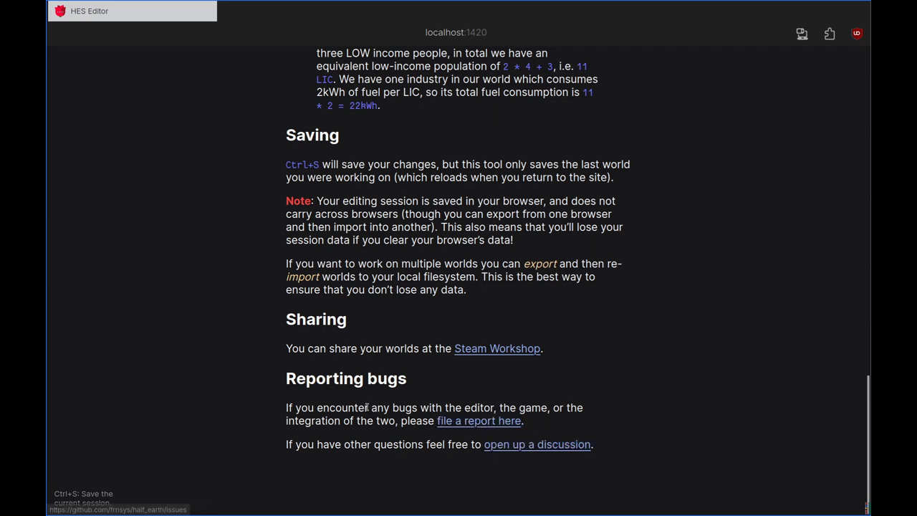
scroll(368, 407, up, 20)
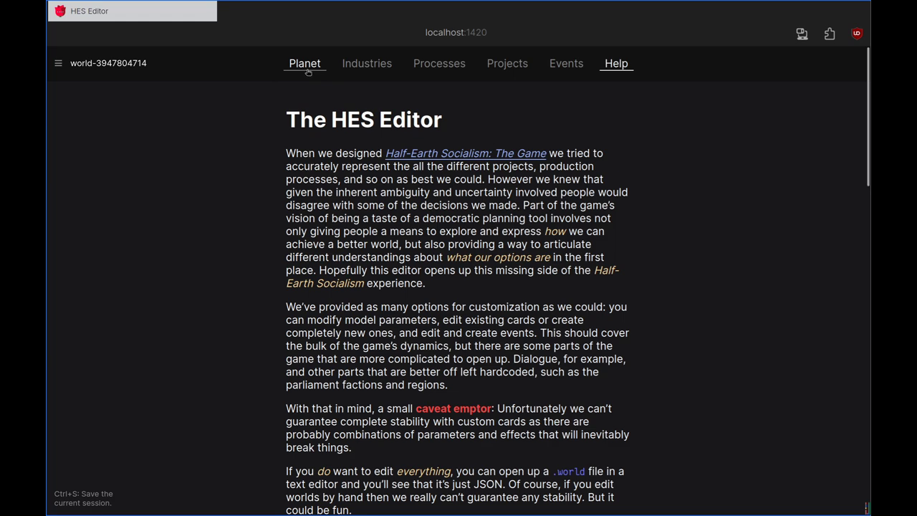
Step: Return to the planet settings and create a new world, discarding any unsaved changes to the current one
click(300, 69)
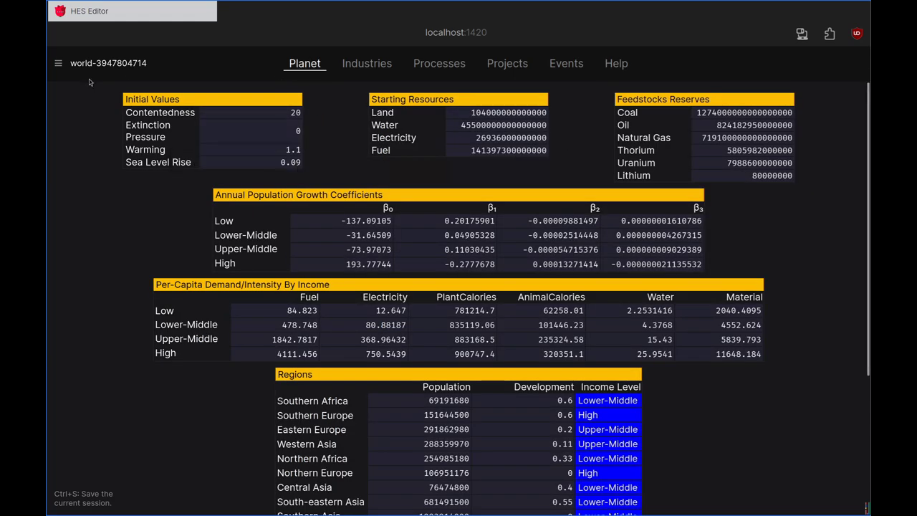
click(58, 64)
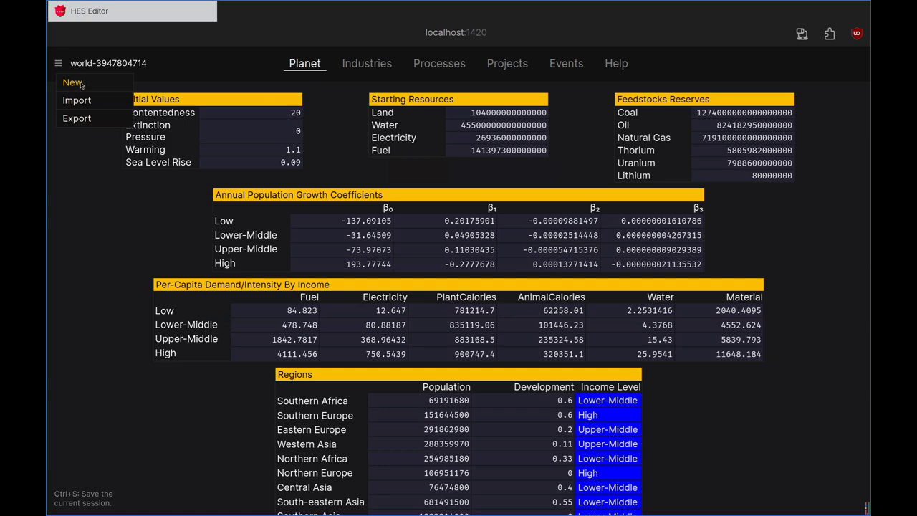
click(79, 84)
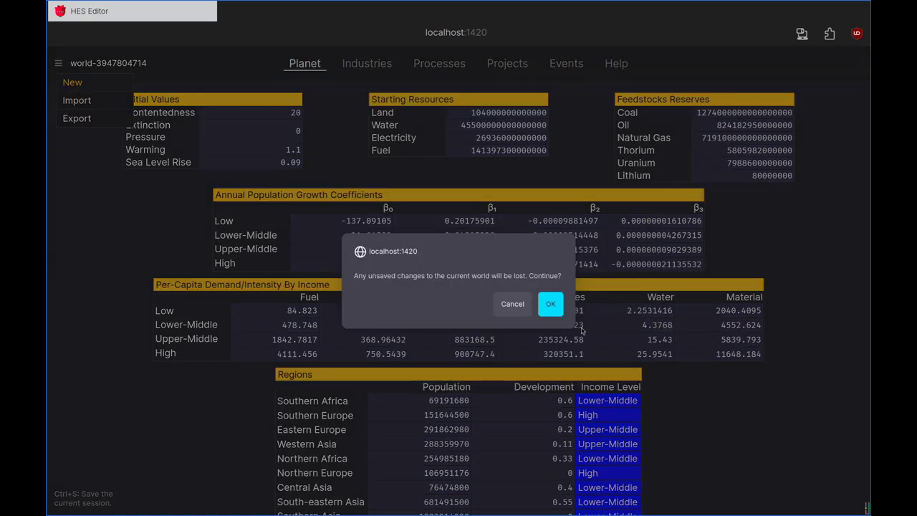
click(550, 306)
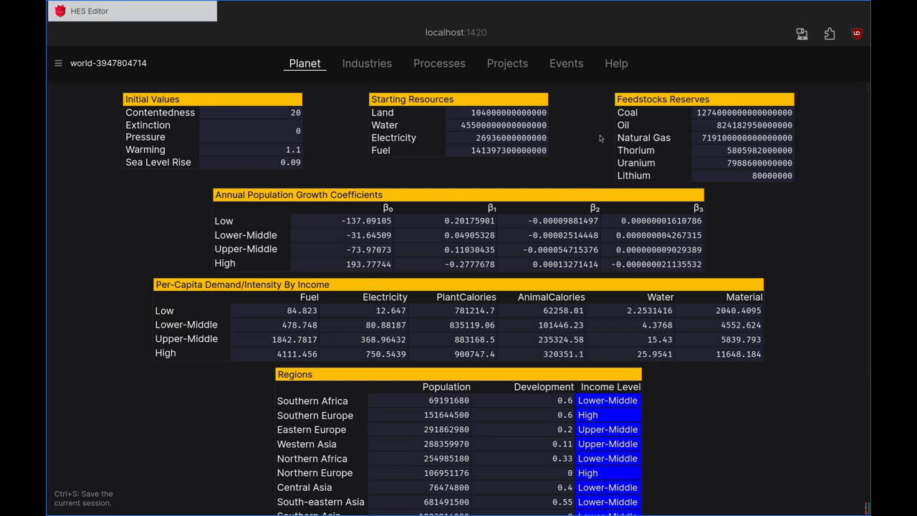
Step: Look over the Solar PV process, then add a new process named "Super Magic Energy Source"
click(445, 68)
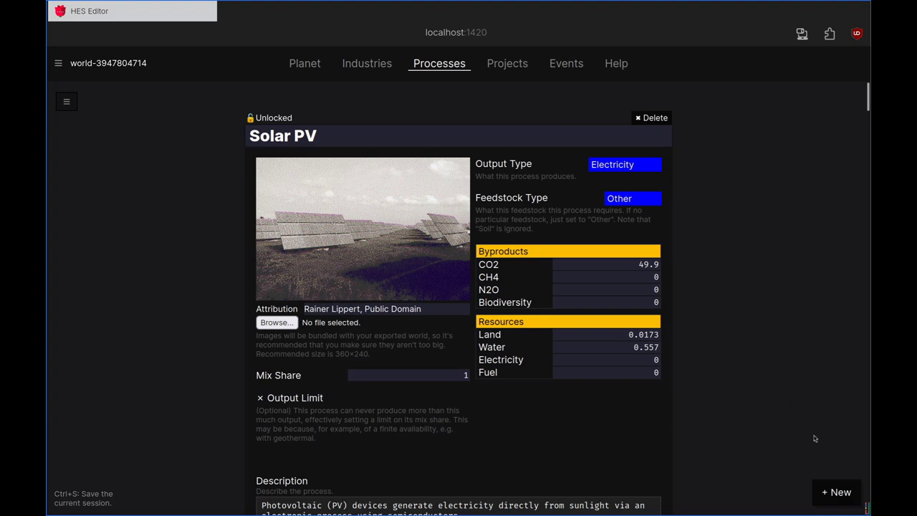
scroll(421, 263, down, 10)
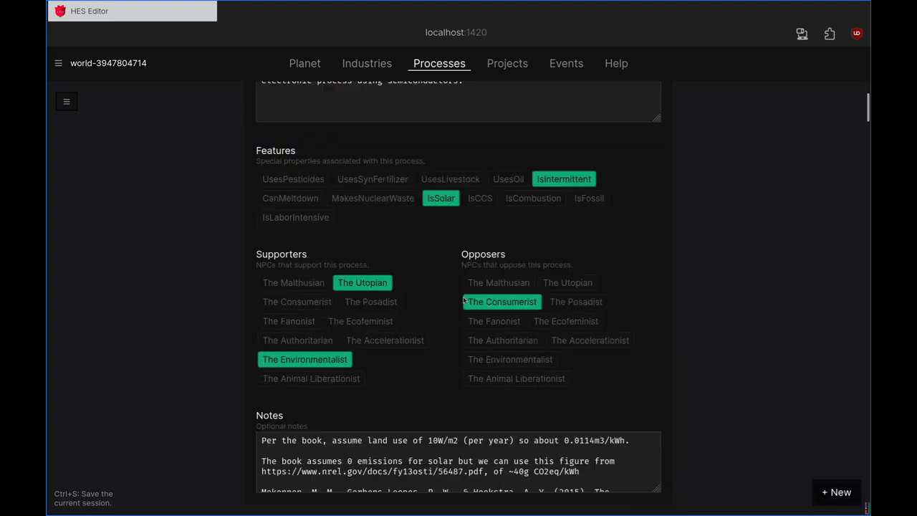
scroll(741, 362, up, 10)
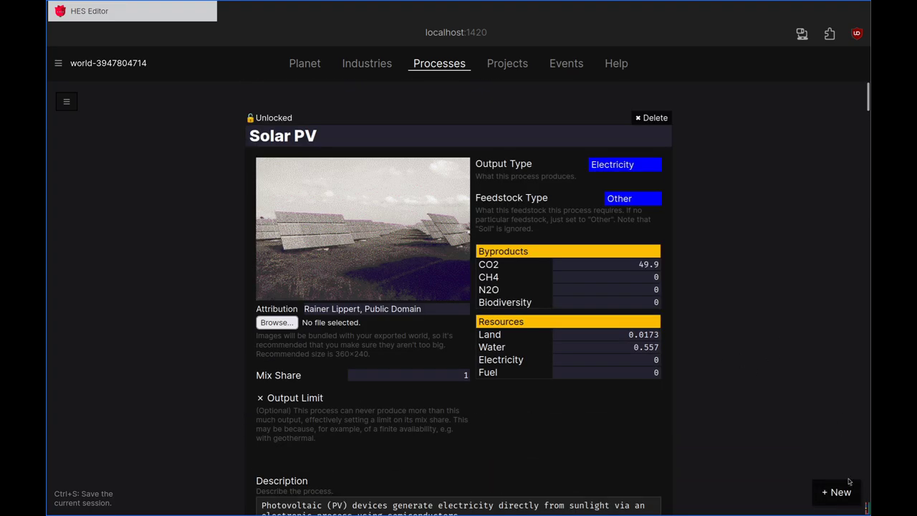
click(838, 494)
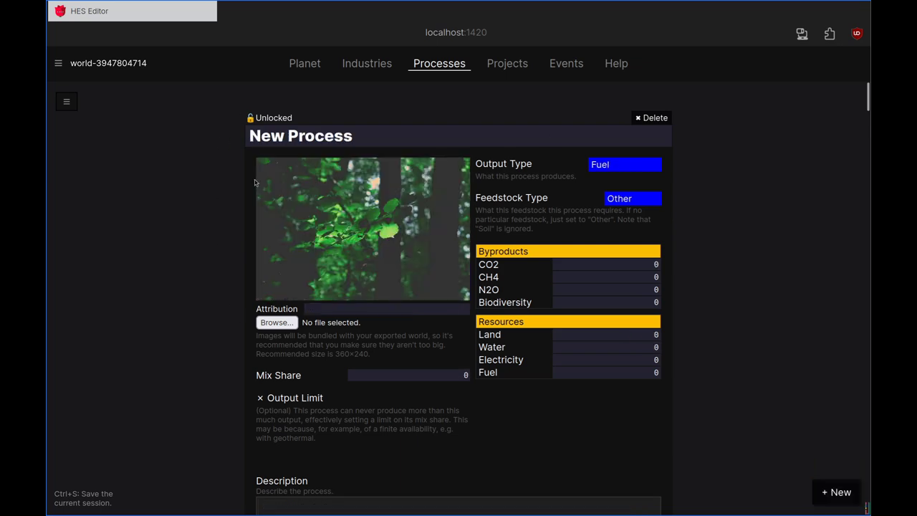
triple_click(323, 141)
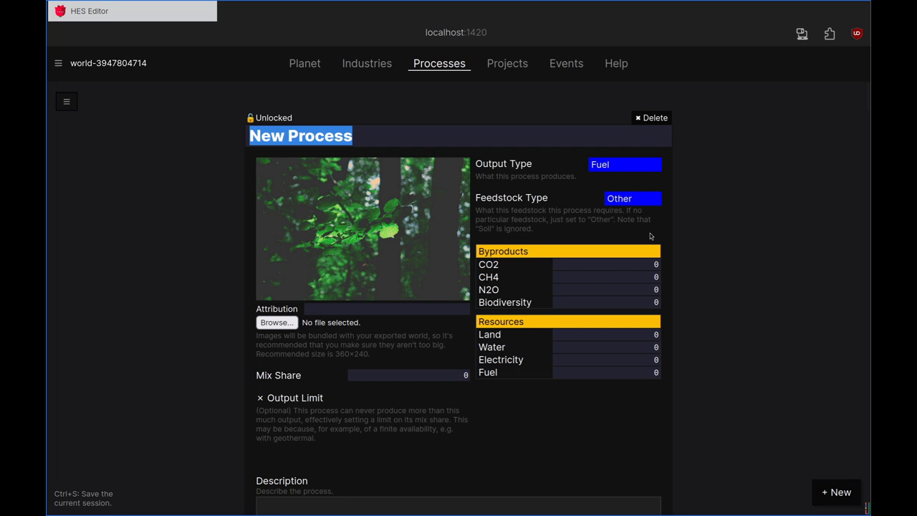
text(Su)
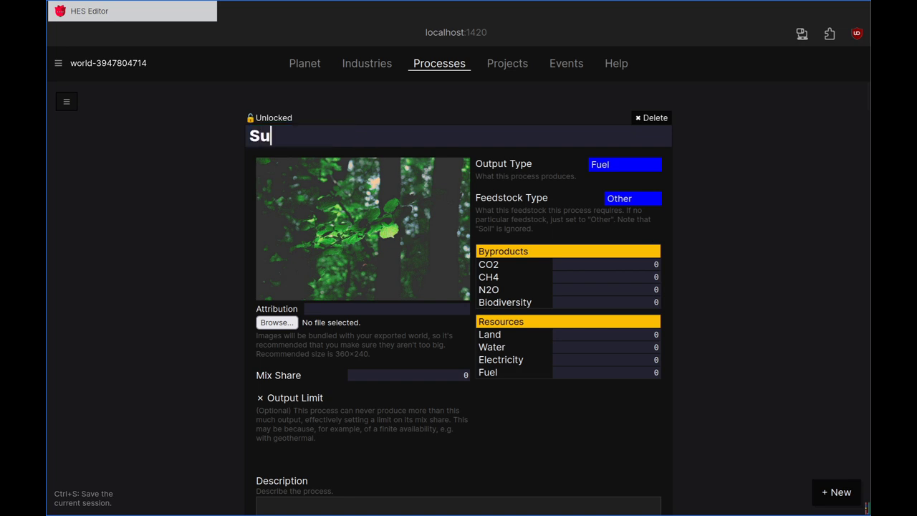
text(per Magic Energy Sour)
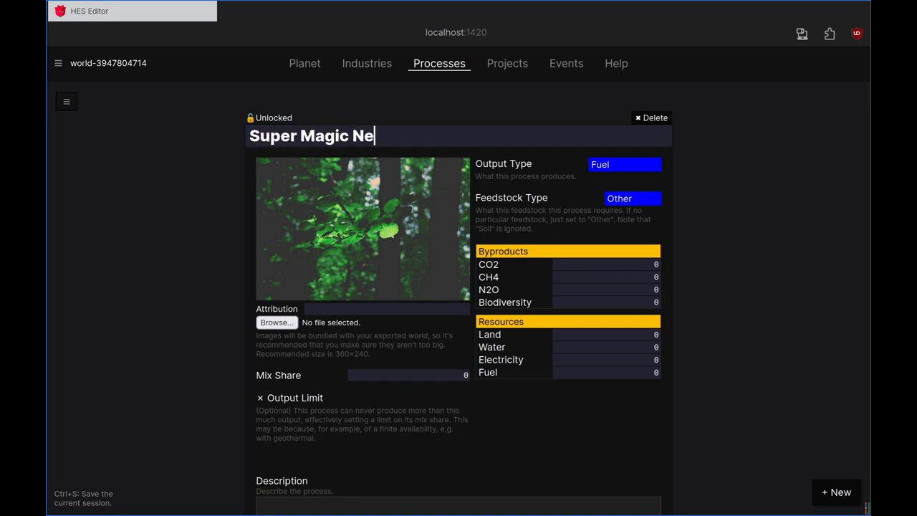
text(ce)
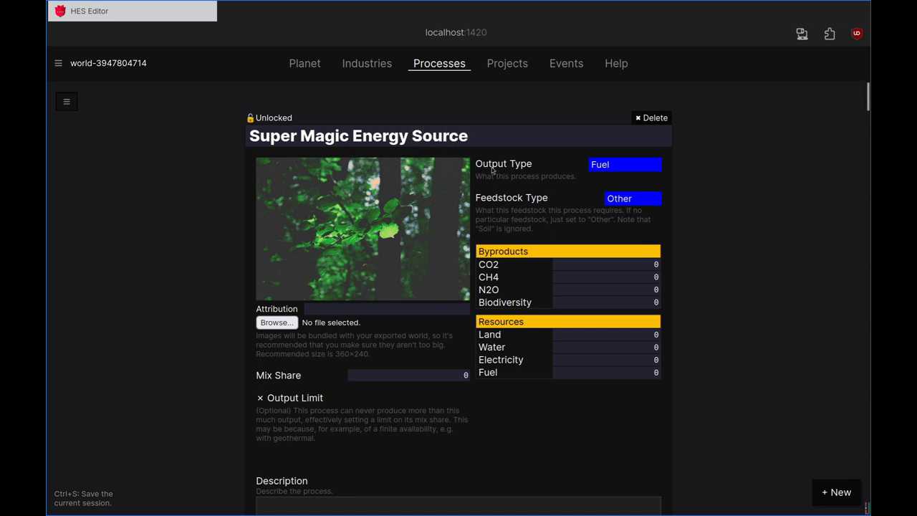
Step: Set the new process's output type to Electricity and keep its feedstock type as Other
click(614, 171)
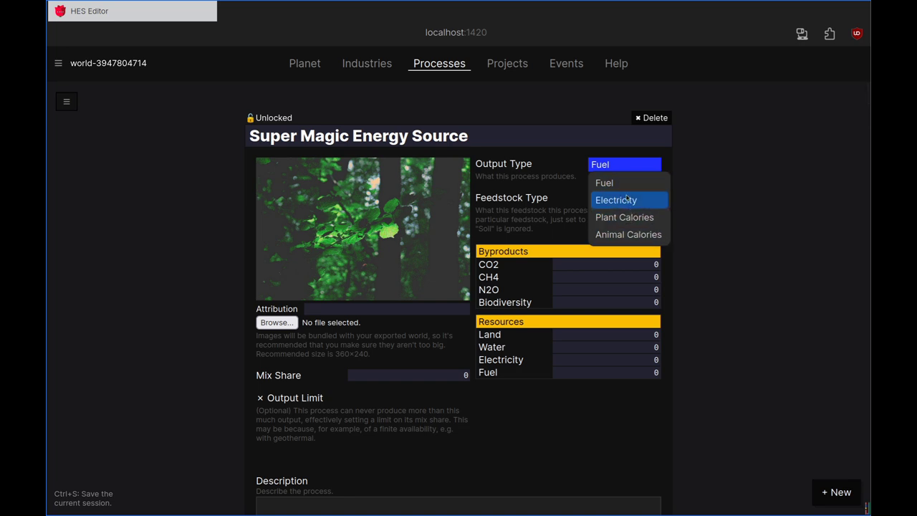
click(625, 202)
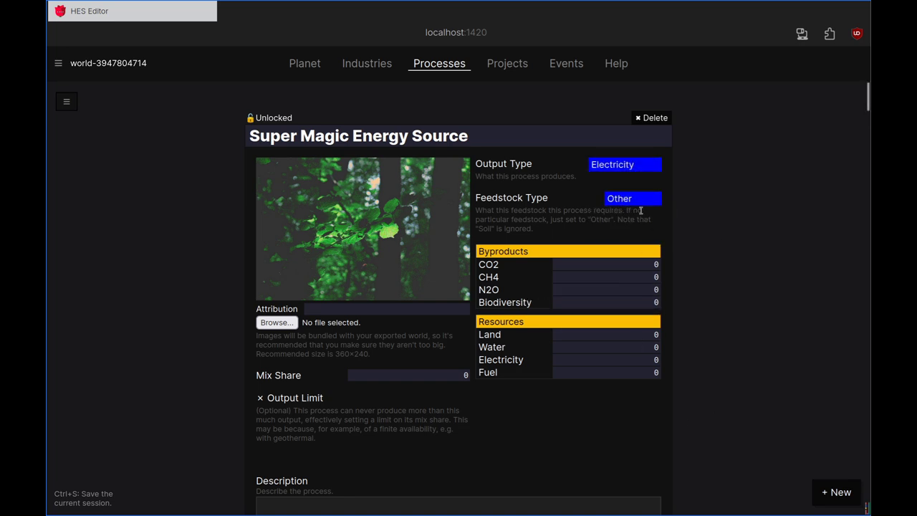
click(636, 199)
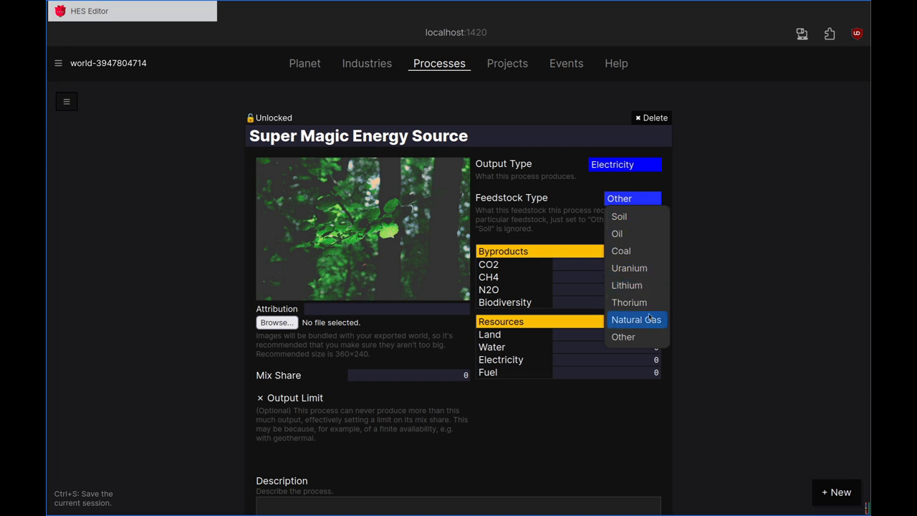
click(628, 339)
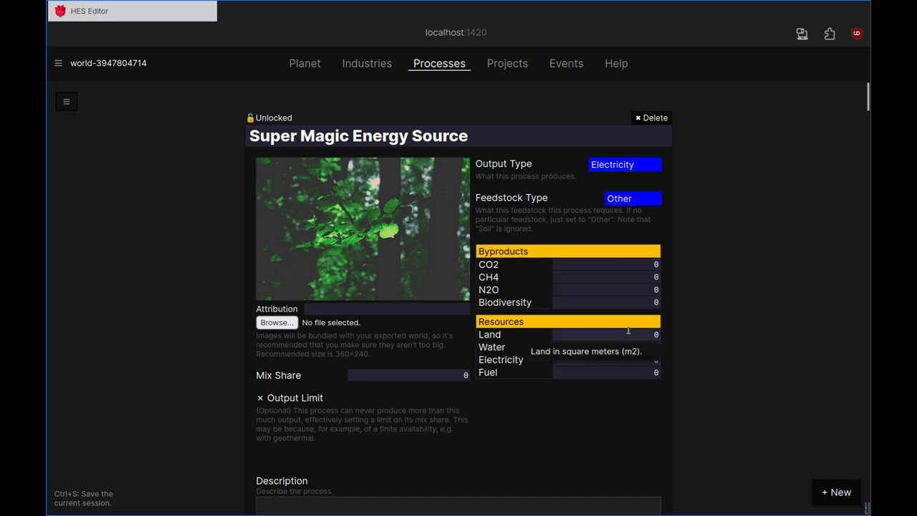
Step: Set the Land requirement of Super Magic Energy Source to 0.001, using the Solar PV resource values as a reference
double_click(656, 335)
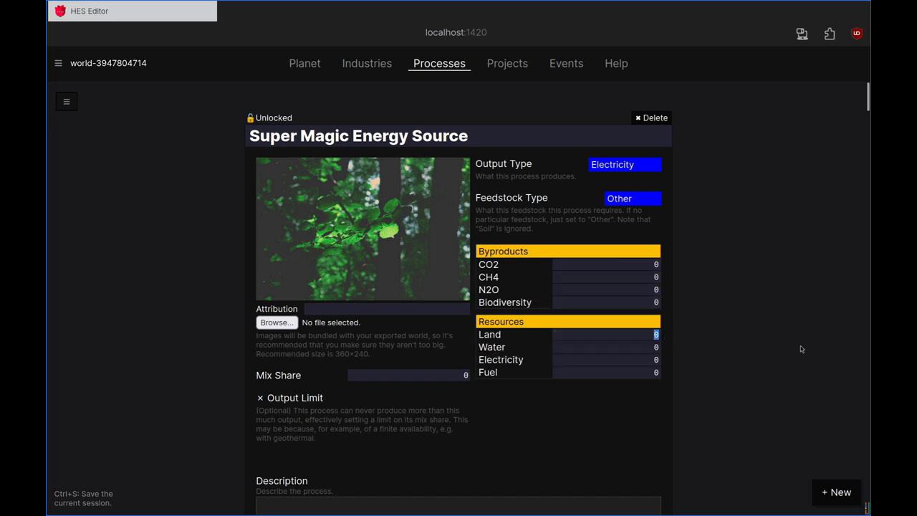
click(766, 334)
scroll(810, 430, down, 3)
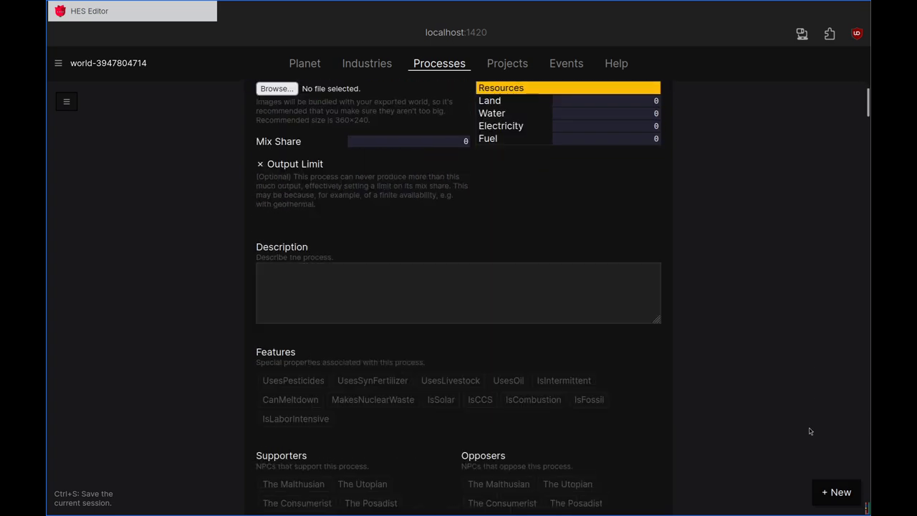
scroll(809, 431, down, 8)
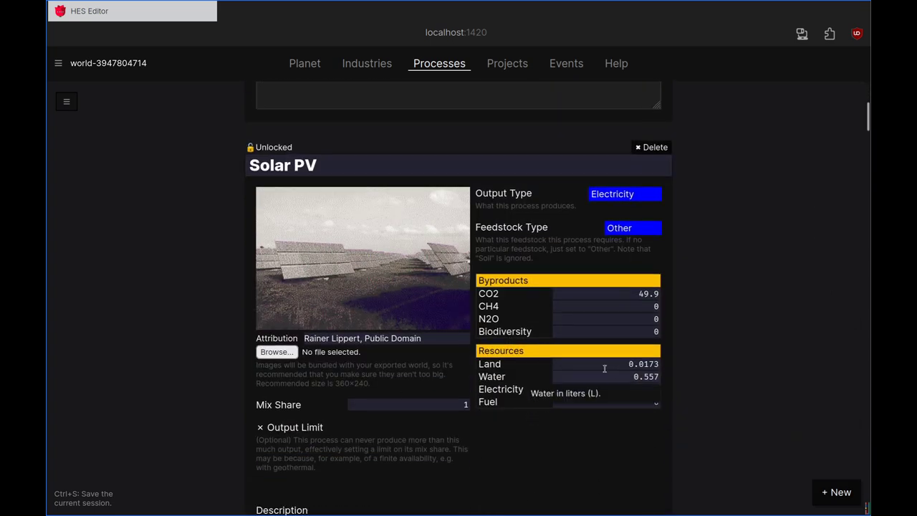
mouse_move(545, 365)
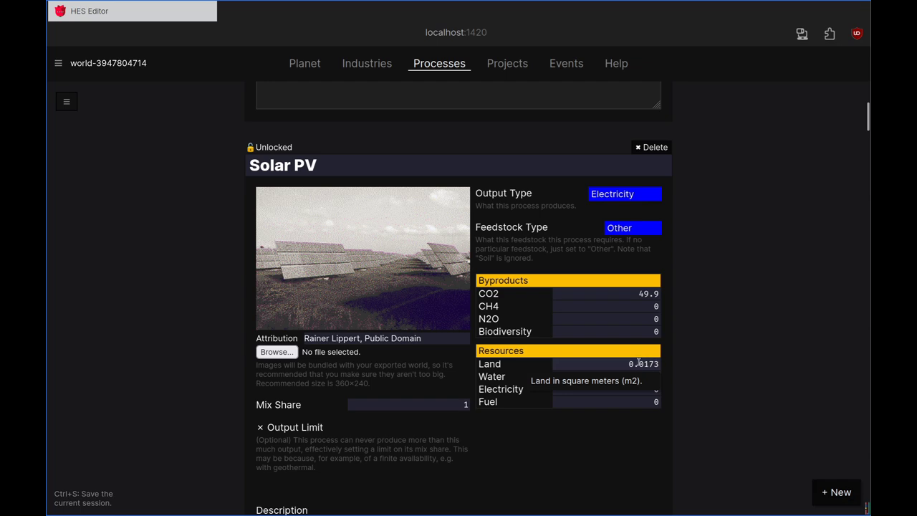
scroll(685, 345, up, 3)
scroll(686, 349, up, 8)
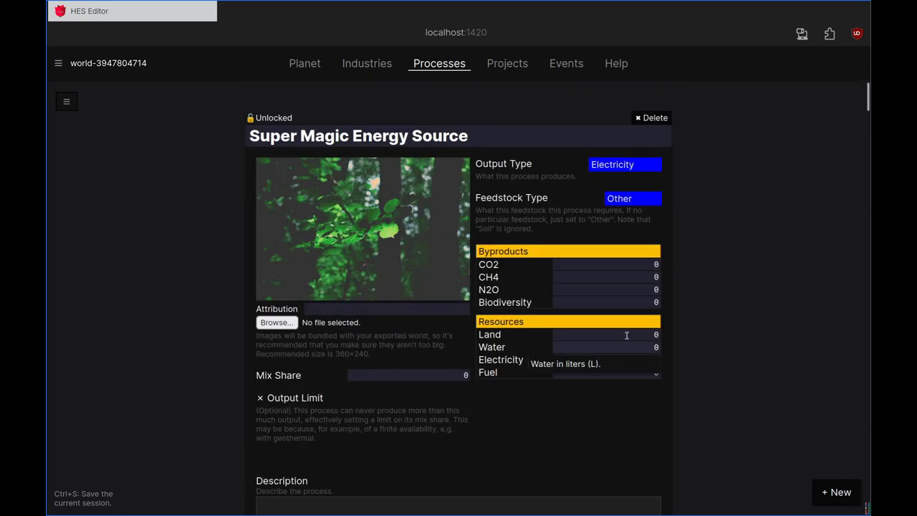
text(0.)
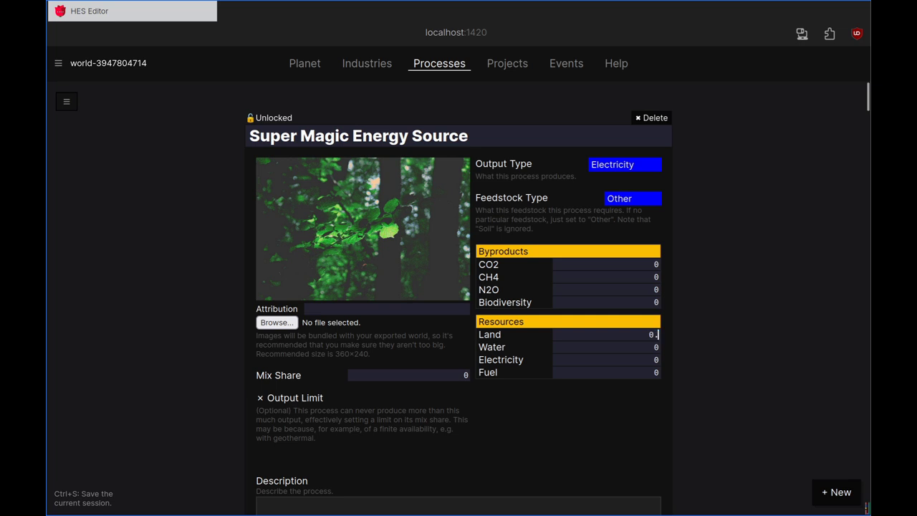
text(061)
scroll(631, 344, down, 2)
scroll(430, 351, up, 2)
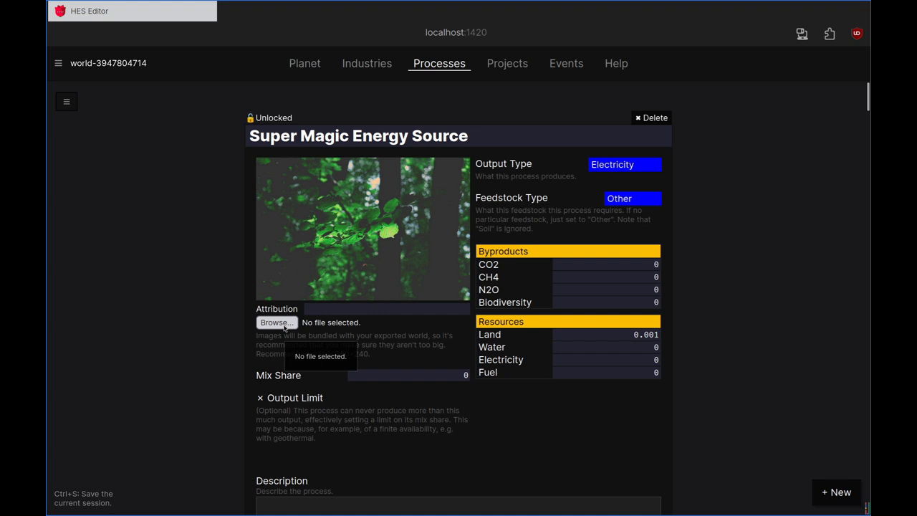
Step: Upload fusion.png as the process image and enter the description "This source of energy has long been awaited!"
click(284, 326)
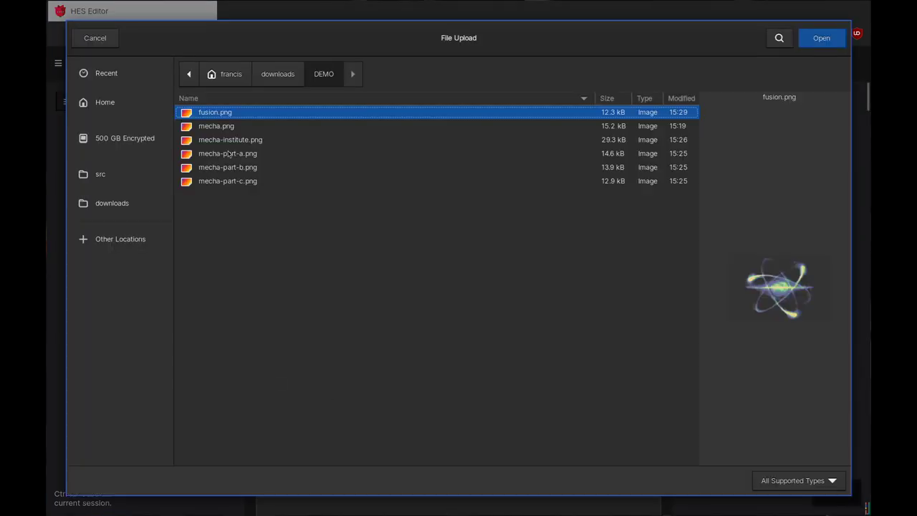
double_click(227, 114)
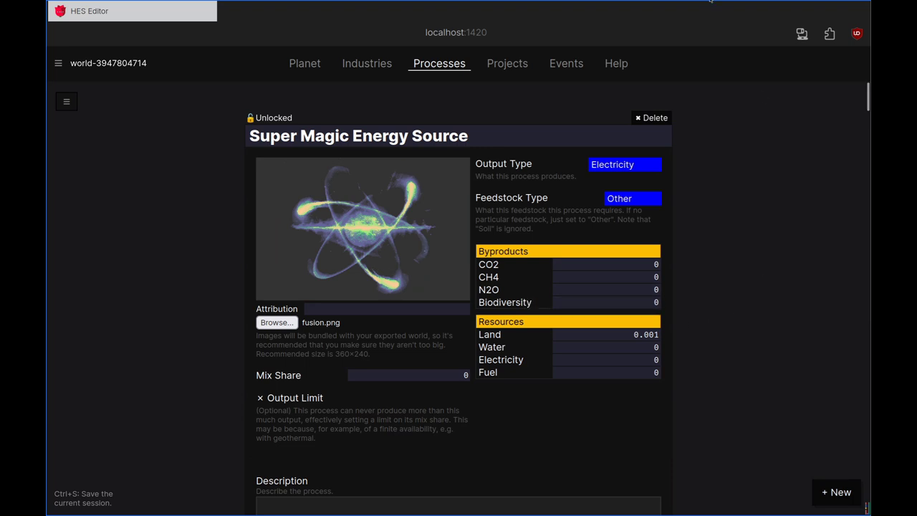
scroll(738, 377, down, 2)
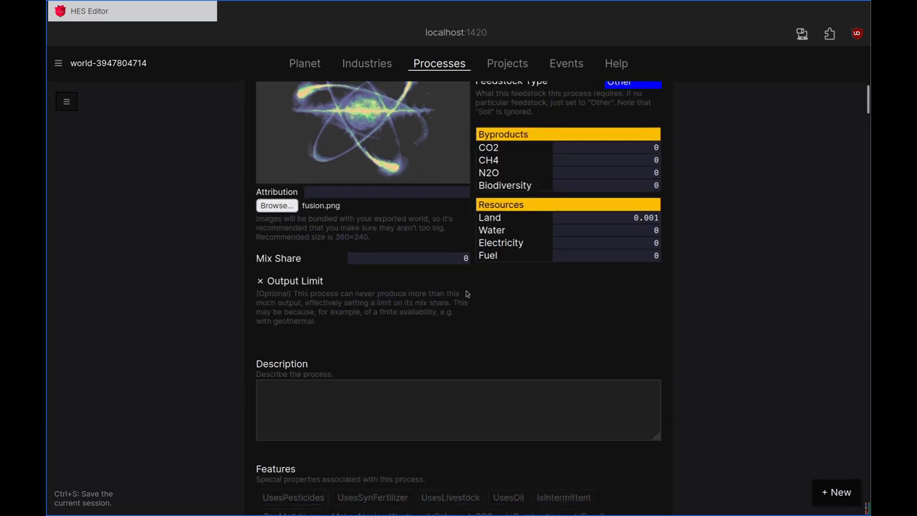
click(435, 420)
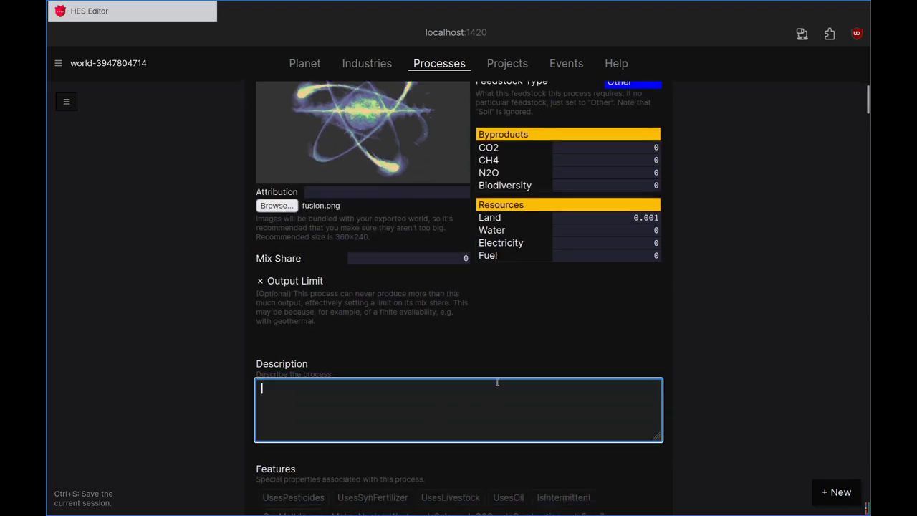
text(This source of energy has long been awaited!)
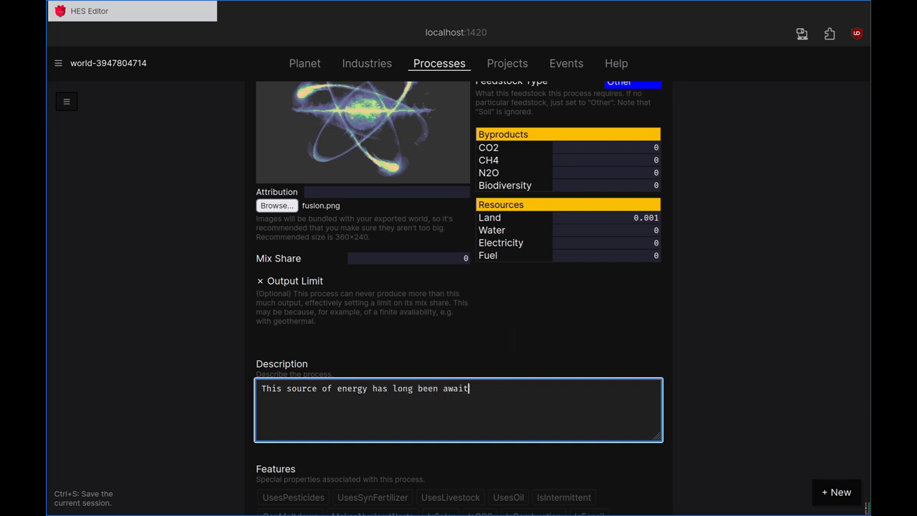
click(789, 387)
scroll(745, 418, down, 3)
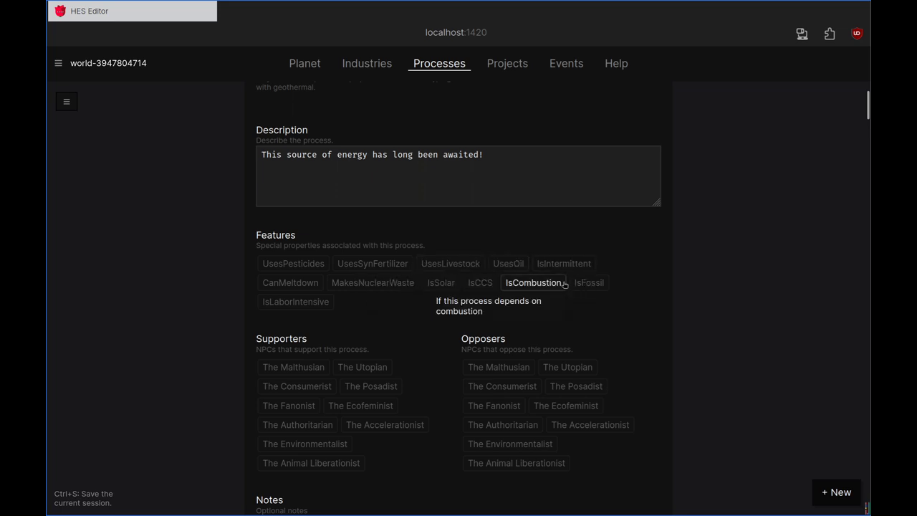
Step: Look over the remaining fields of Super Magic Energy Source, then browse the list of existing projects
scroll(708, 414, down, 3)
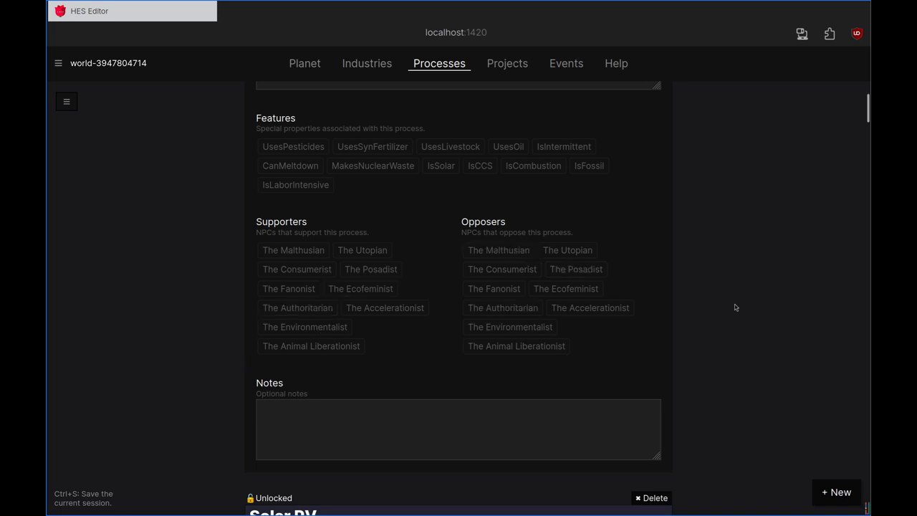
scroll(705, 349, up, 8)
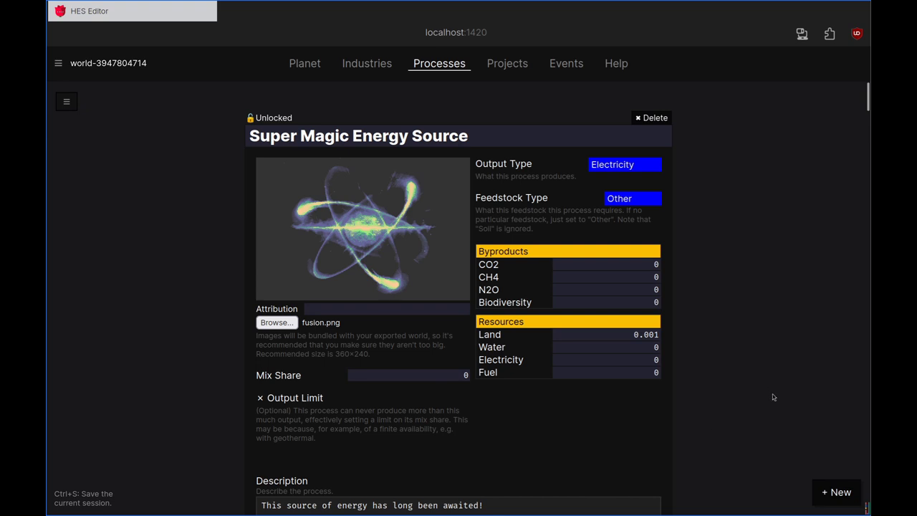
click(497, 65)
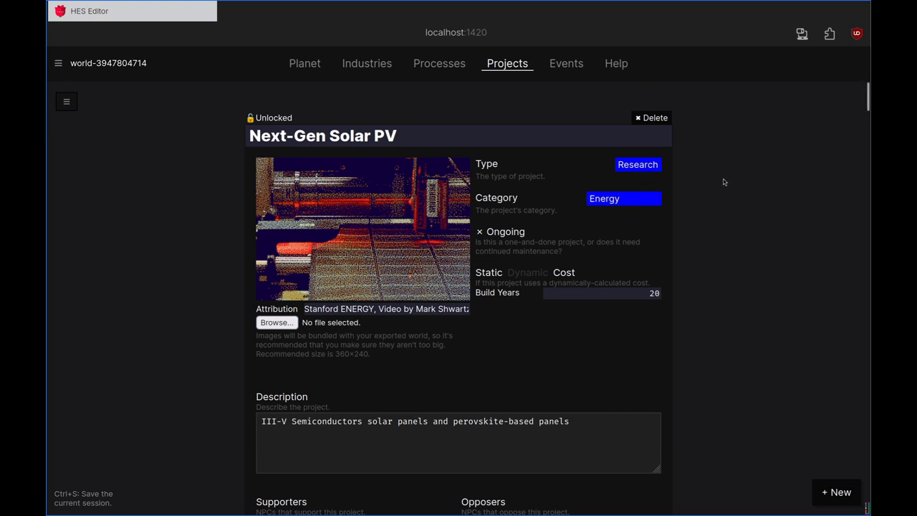
click(67, 102)
scroll(140, 382, down, 20)
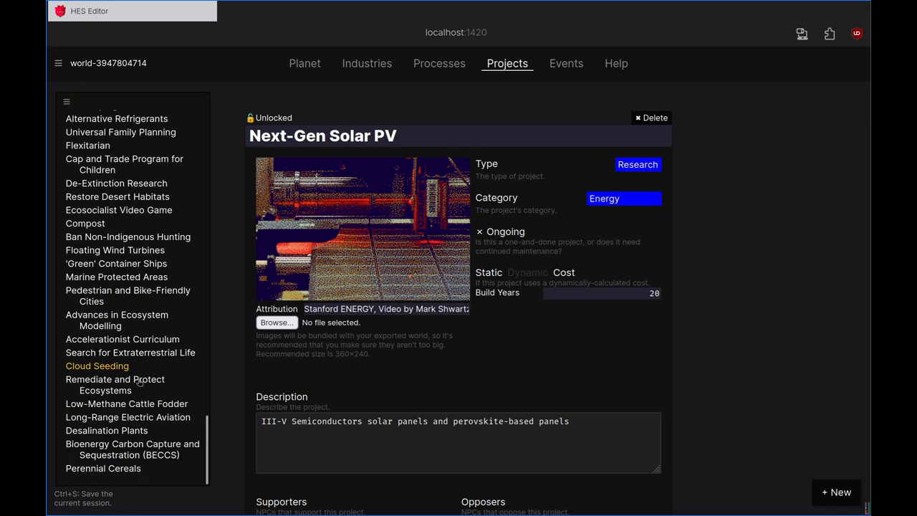
scroll(114, 343, up, 15)
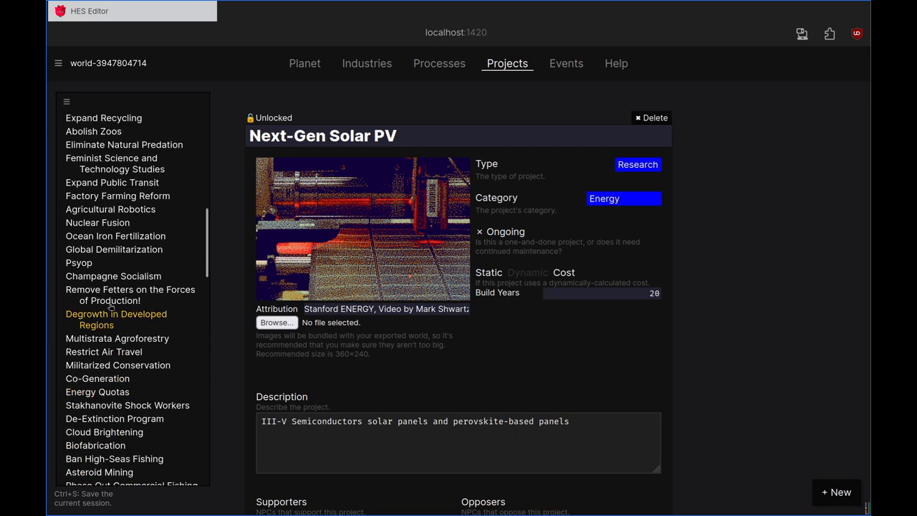
scroll(114, 326, up, 8)
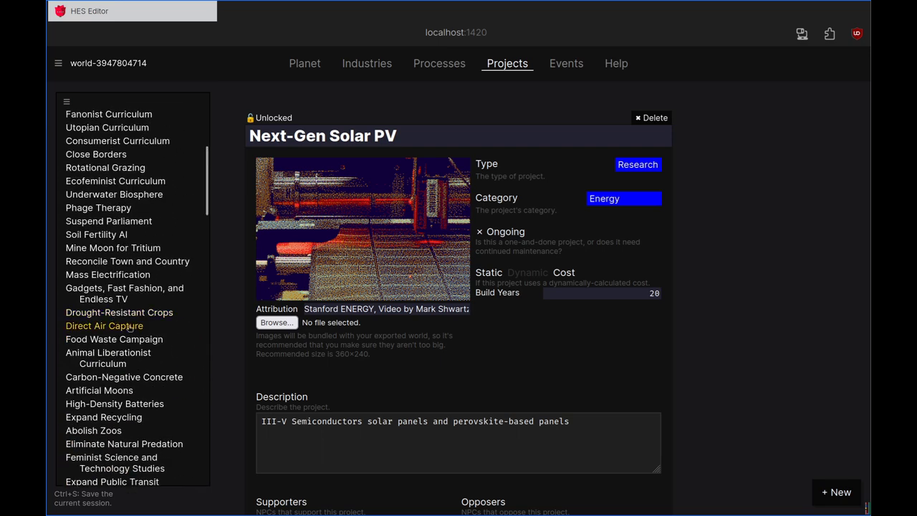
click(67, 103)
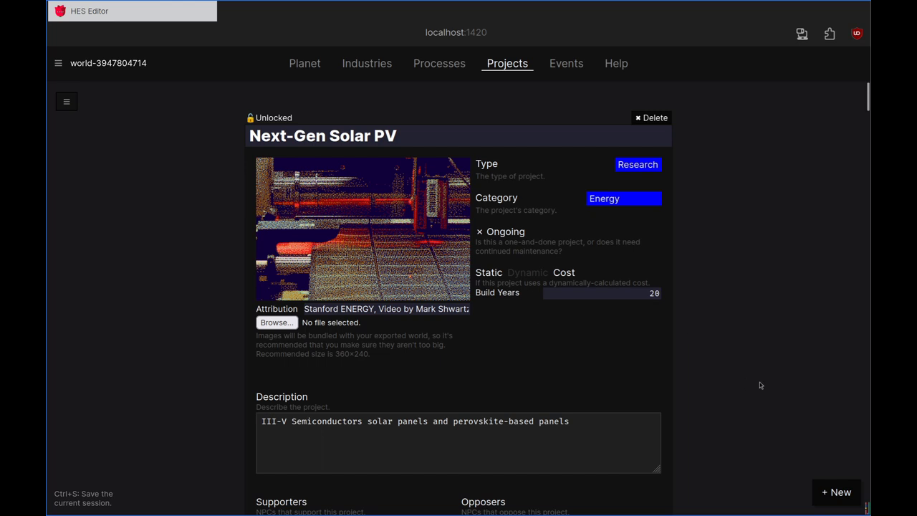
Step: Add a new project named "Big Mecha"
click(833, 493)
triple_click(316, 137)
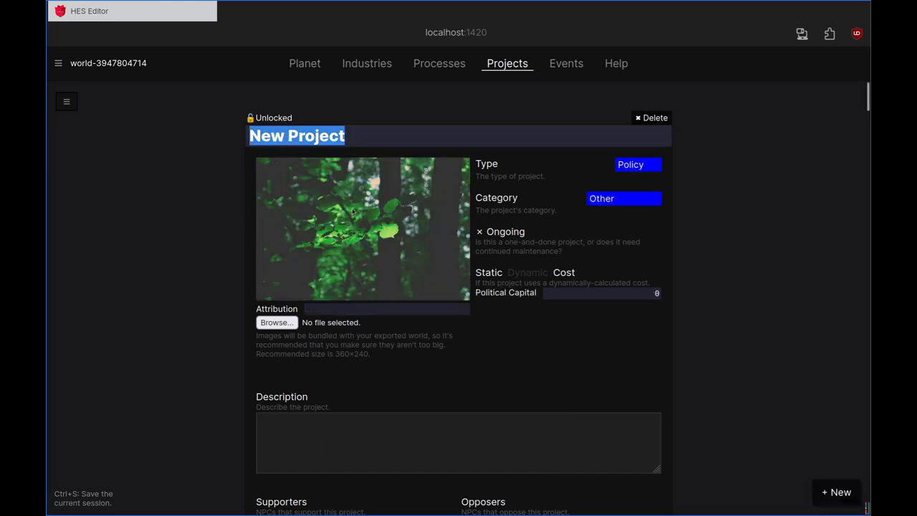
click(754, 242)
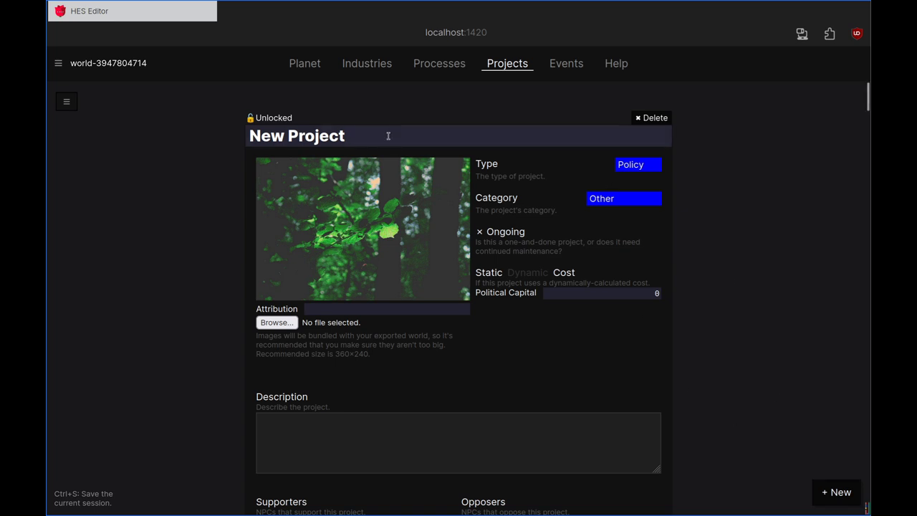
drag(389, 135, 98, 114)
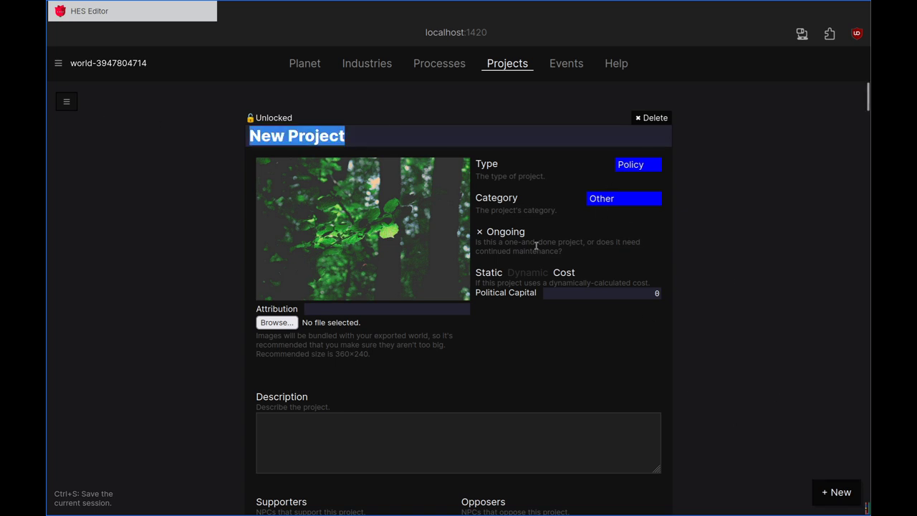
text(Big Mecha)
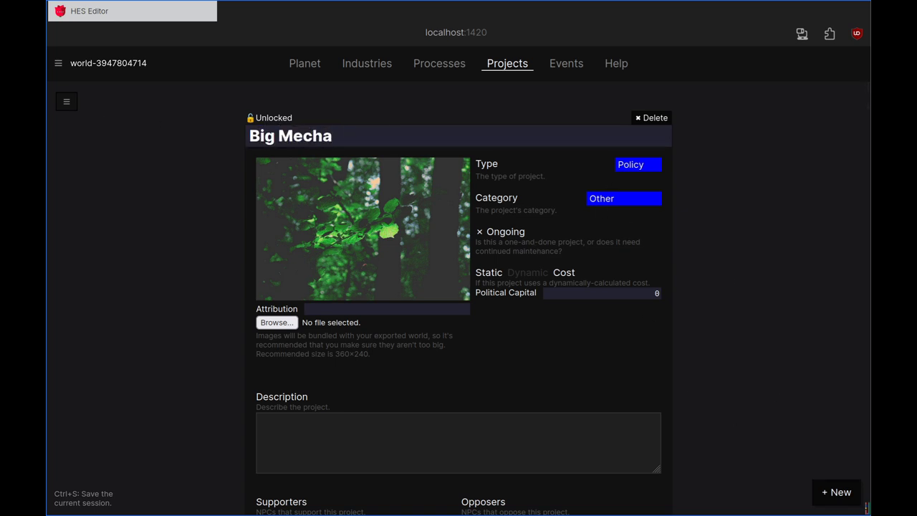
Step: Upload mecha.png as the Big Mecha project image and set the project's type to Initiative
click(275, 324)
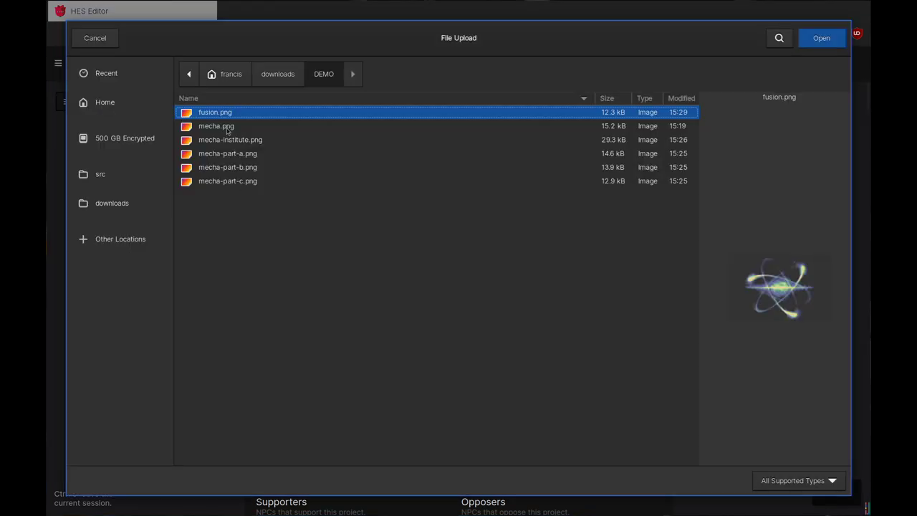
click(228, 131)
double_click(228, 130)
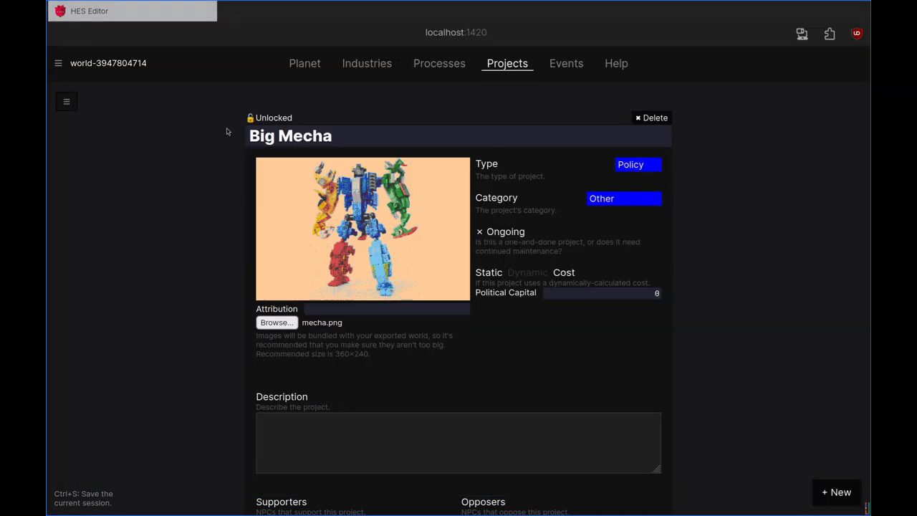
click(655, 167)
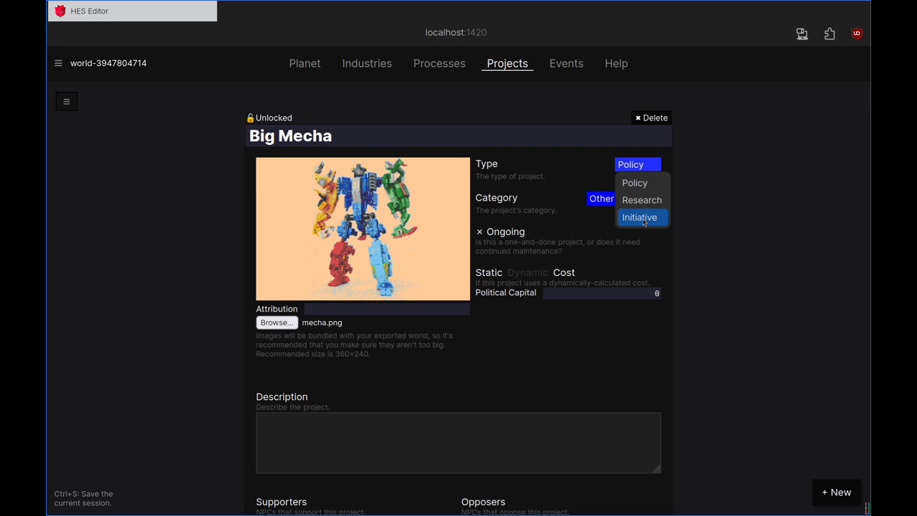
click(644, 222)
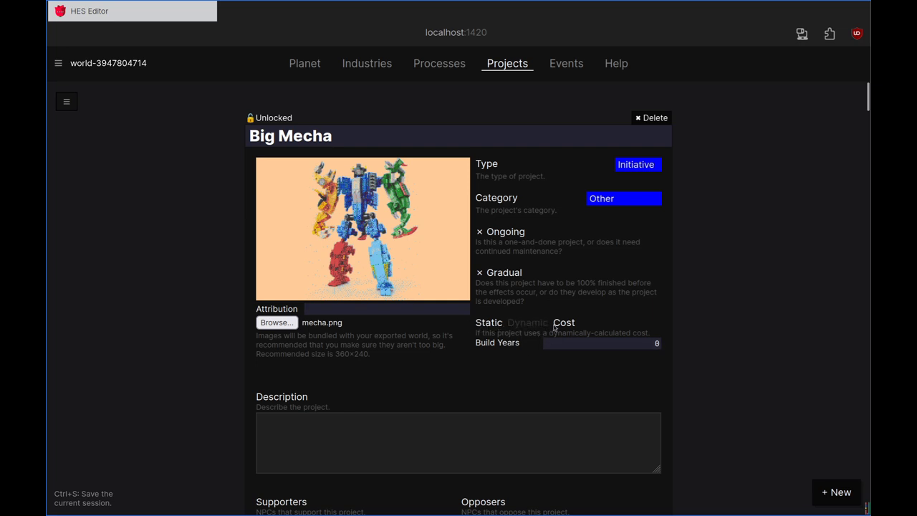
Step: Try a dynamic cost for Big Mecha with the Time, Income and Output factors, then return to a static cost
click(521, 325)
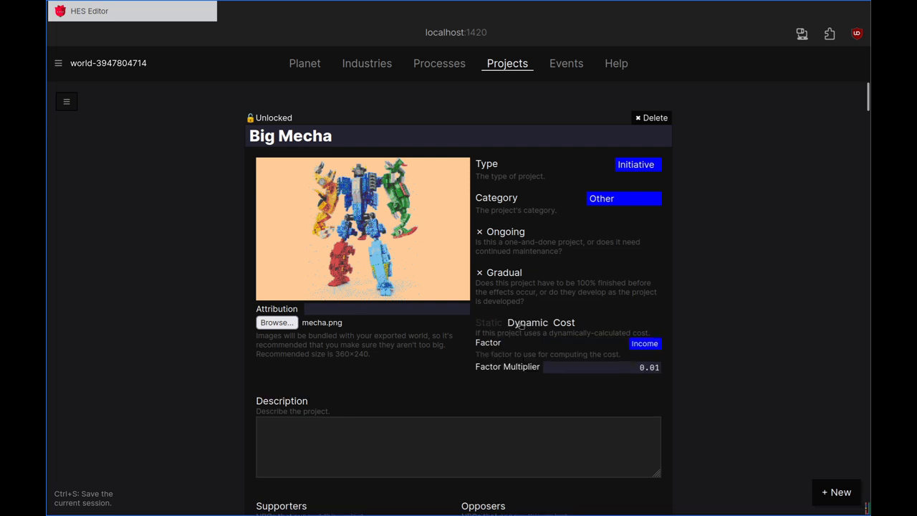
click(649, 347)
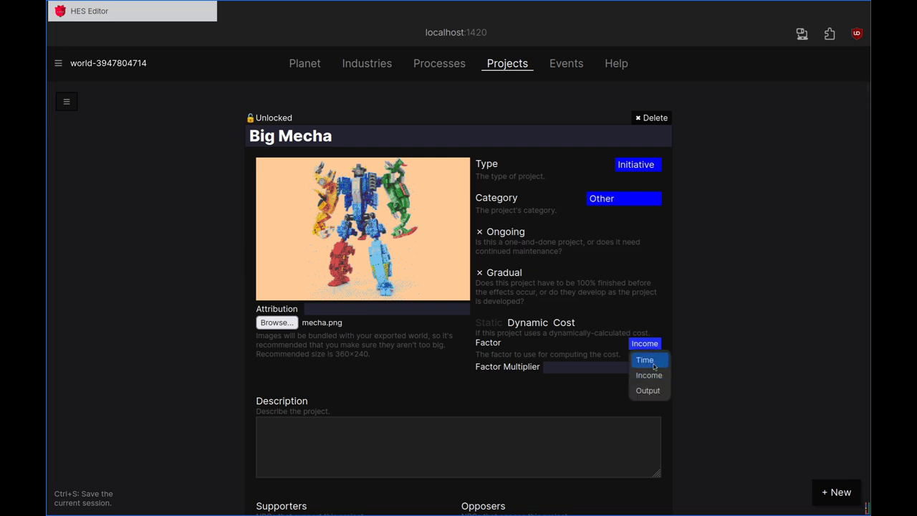
click(653, 365)
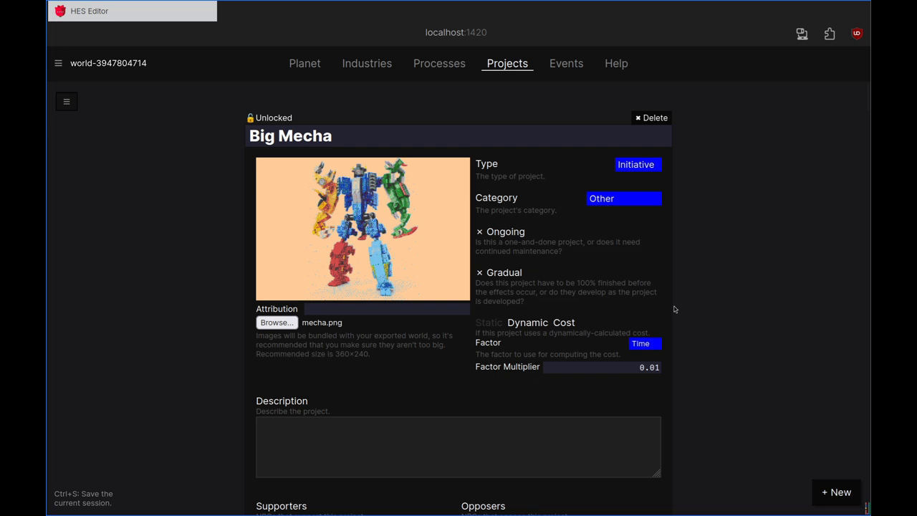
click(654, 343)
click(658, 378)
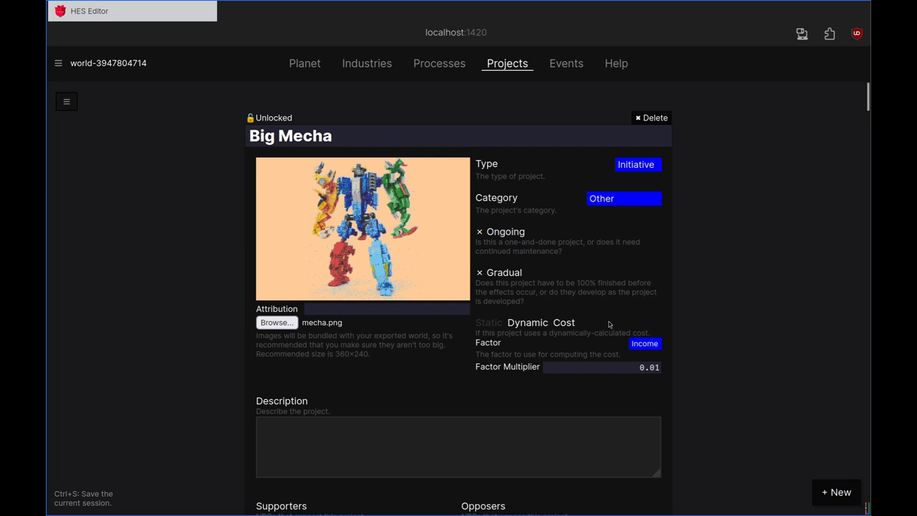
click(656, 347)
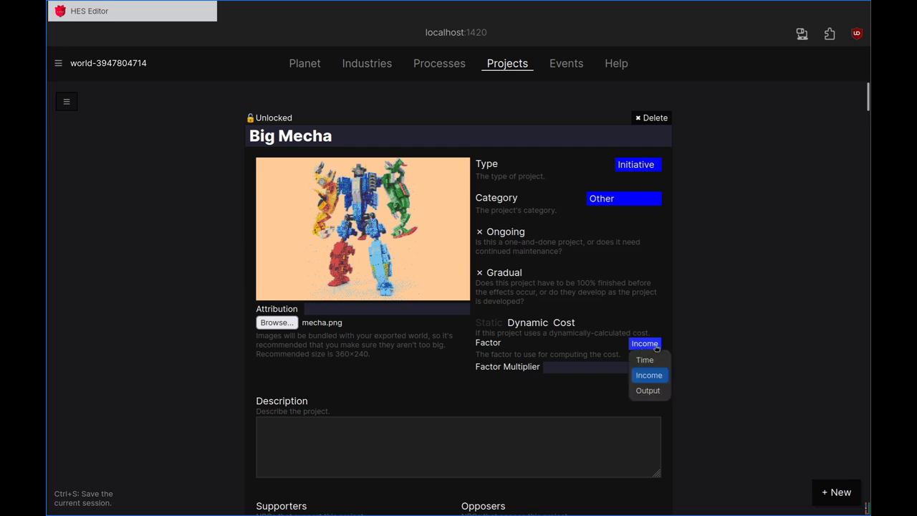
click(663, 391)
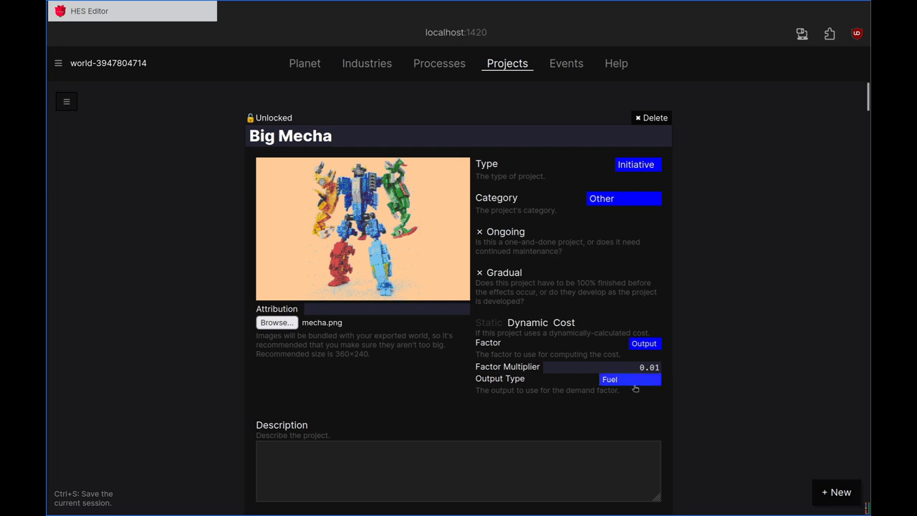
click(641, 382)
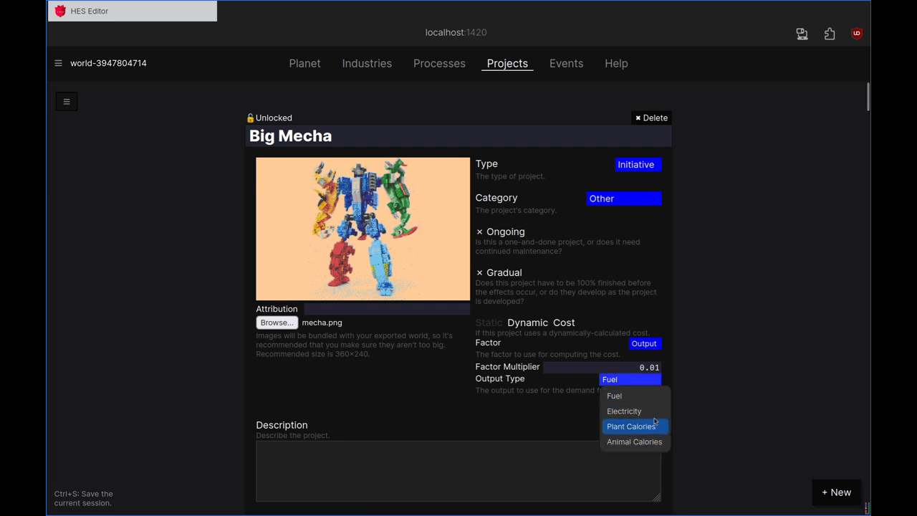
click(719, 383)
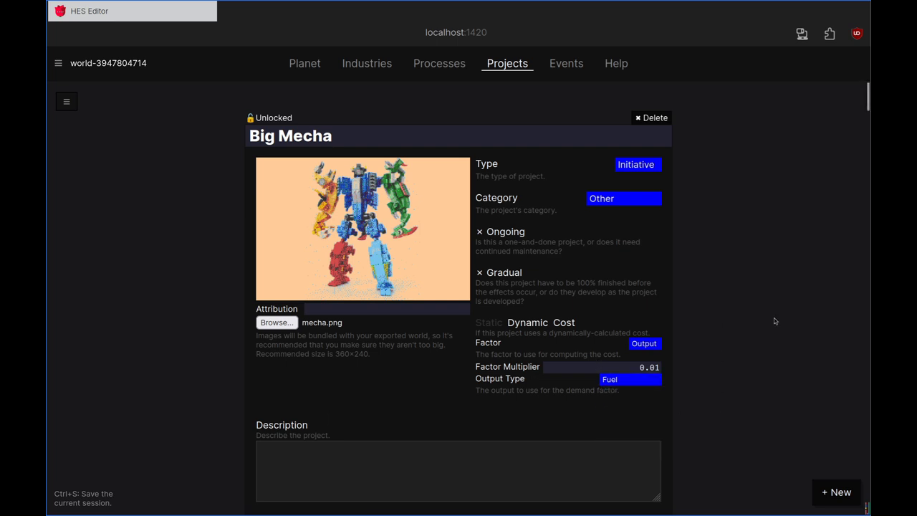
click(490, 322)
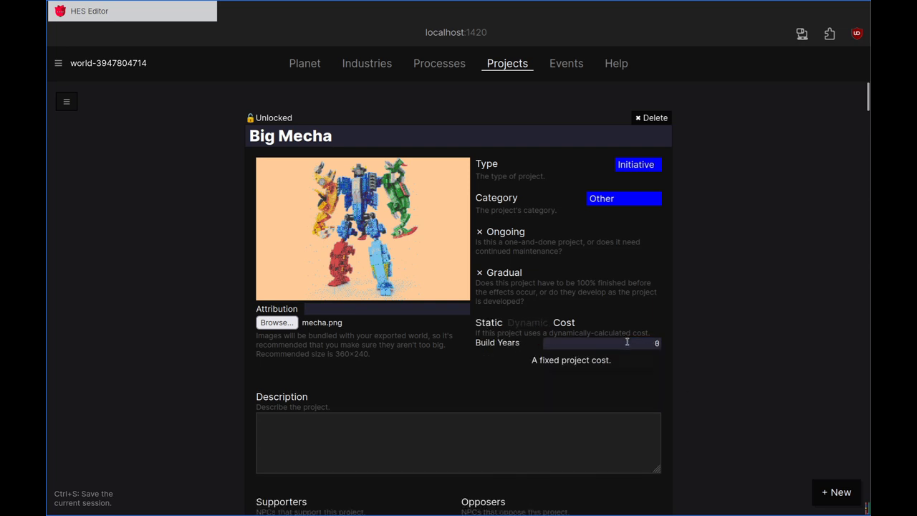
Step: Set Big Mecha's Build Years to 25 and enter the description "This big mecha will make people happy."
text(5)
scroll(772, 308, down, 3)
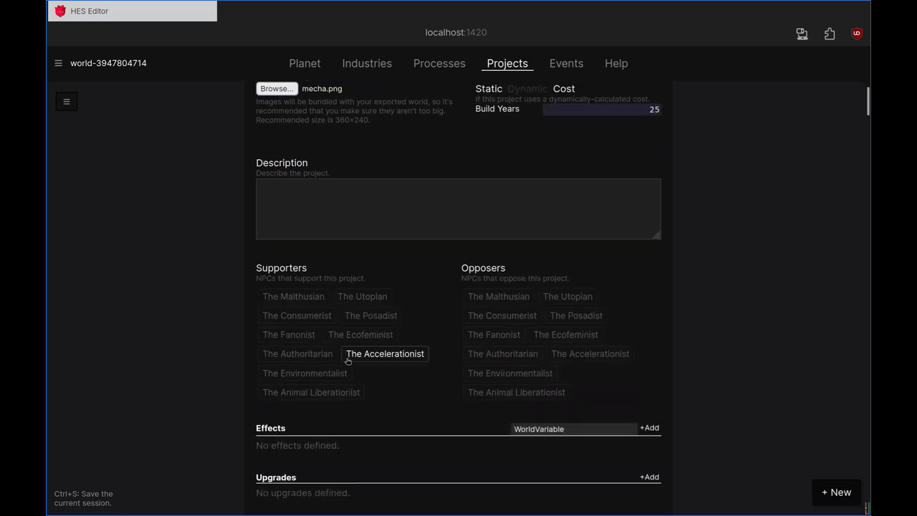
click(375, 189)
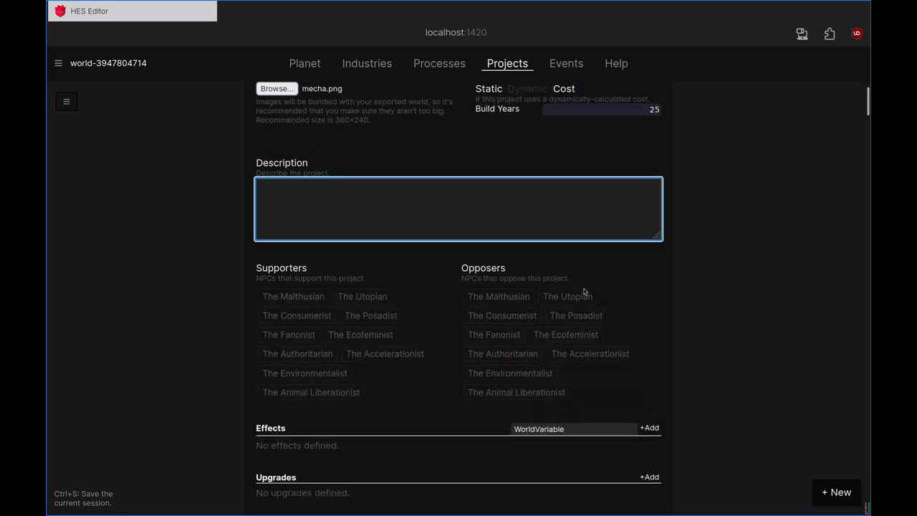
text(This big mecha will ma)
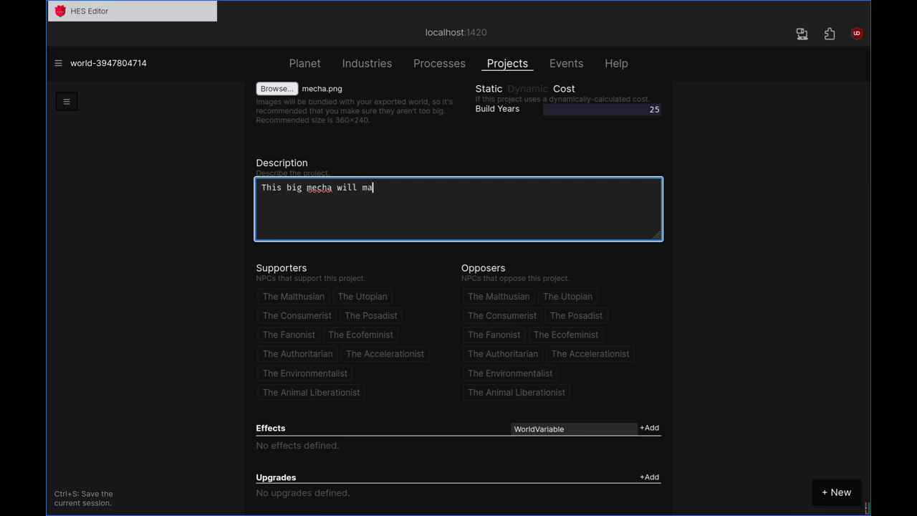
text(ke people happy.)
click(844, 337)
Step: Review the available effect types and add a WorldVariable effect to the Big Mecha project
scroll(616, 268, down, 3)
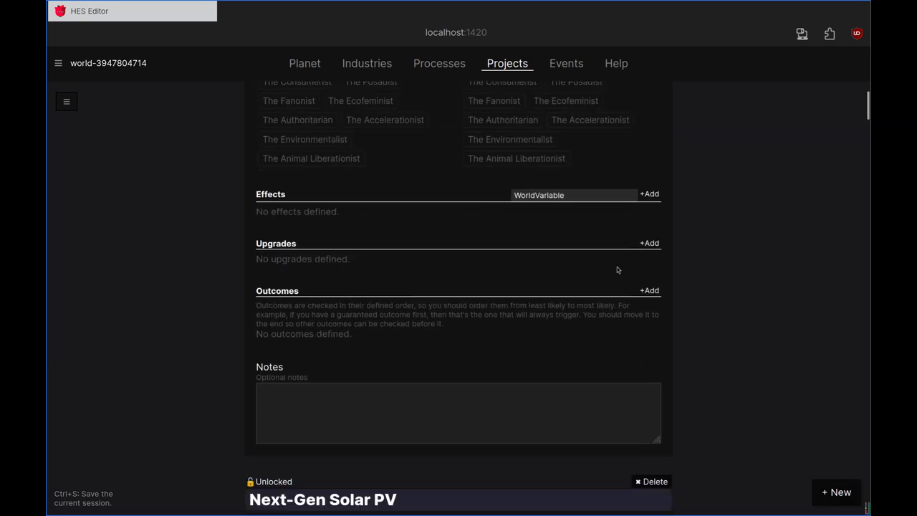
scroll(707, 344, up, 3)
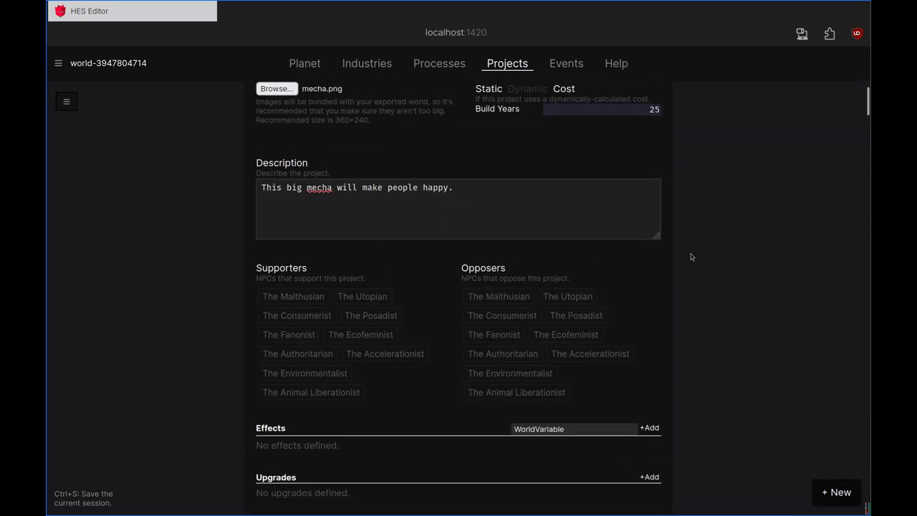
scroll(692, 256, down, 2)
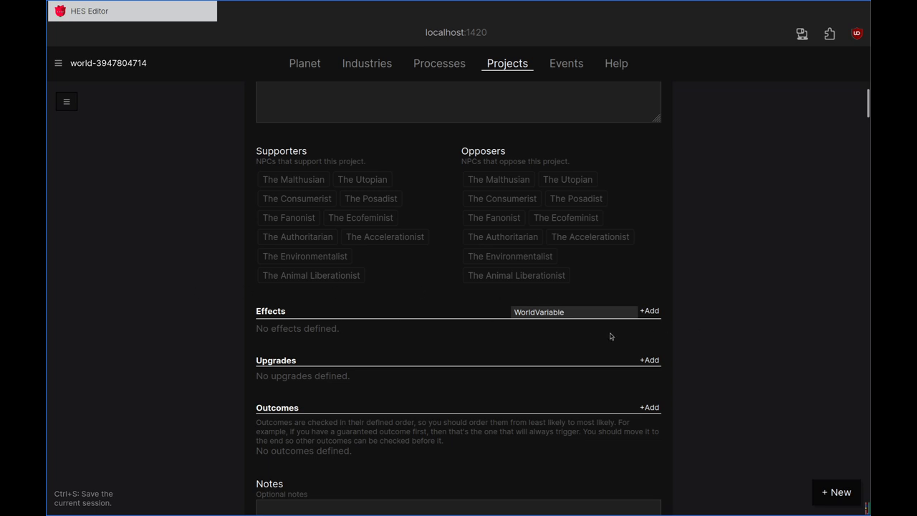
click(594, 312)
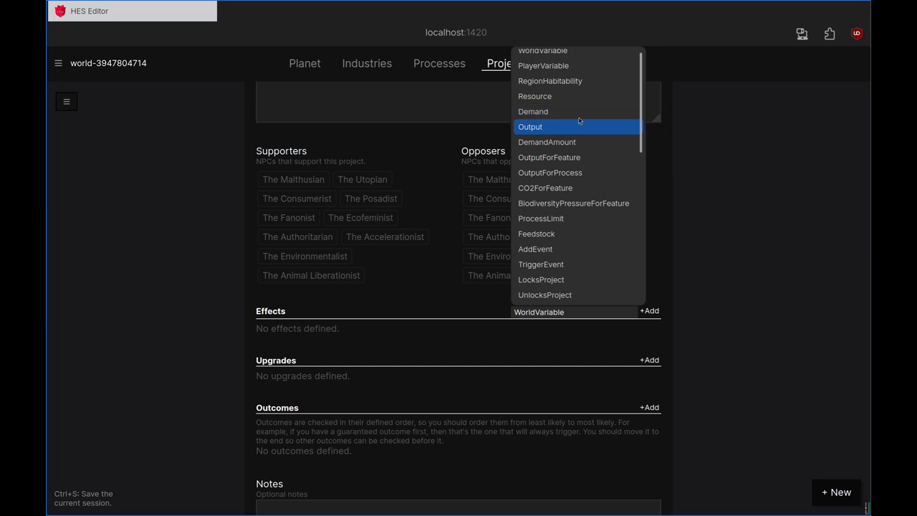
scroll(584, 254, down, 5)
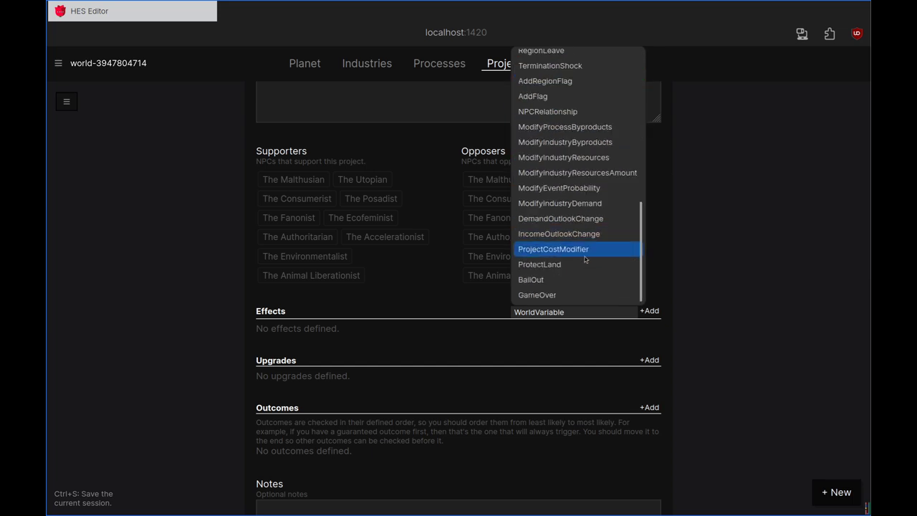
scroll(588, 244, up, 5)
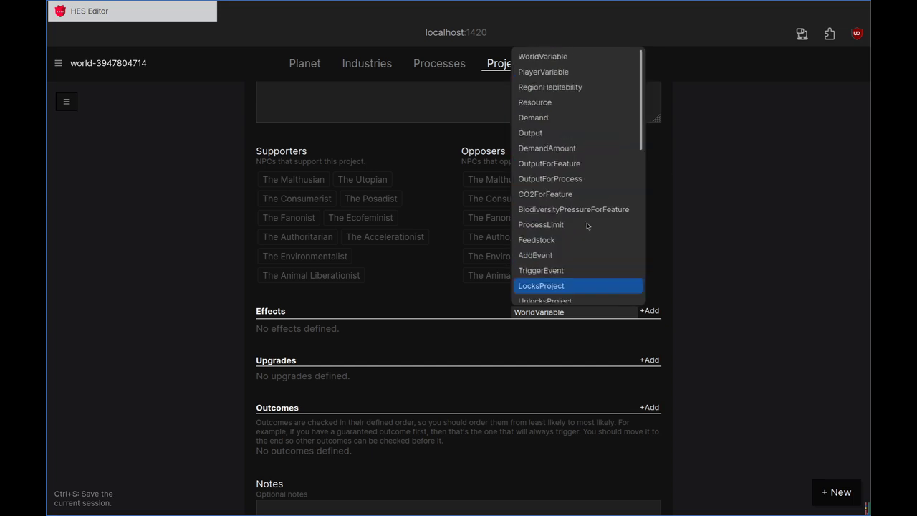
click(576, 63)
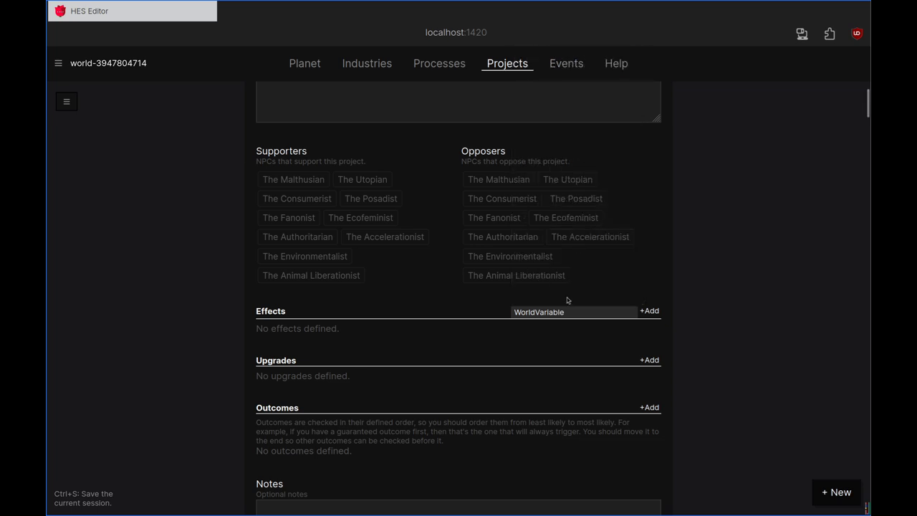
click(650, 311)
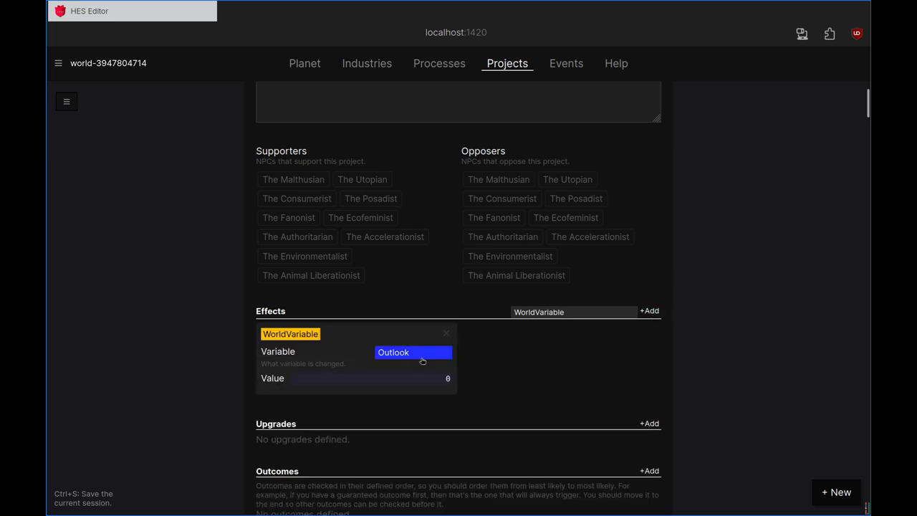
Step: Keep Outlook as the variable of Big Mecha's WorldVariable effect and set its value to 20
click(423, 360)
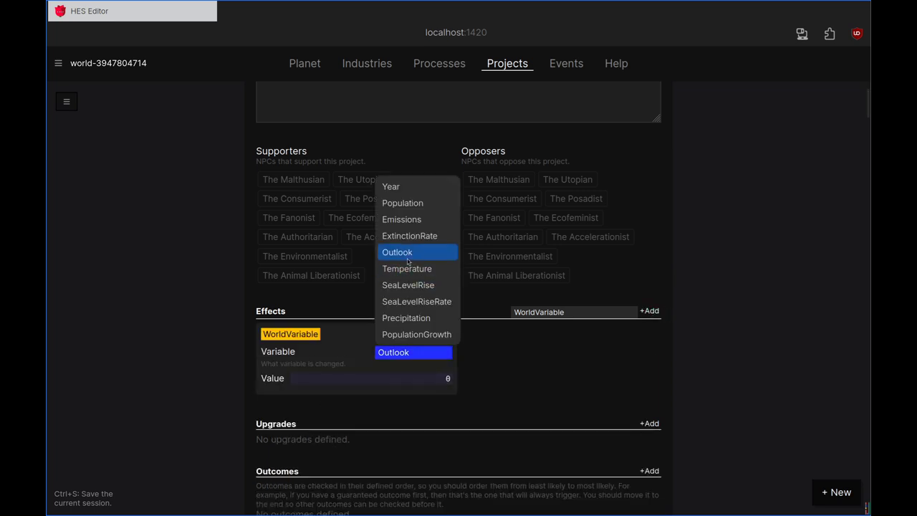
click(430, 375)
drag(430, 377, 572, 382)
text(20)
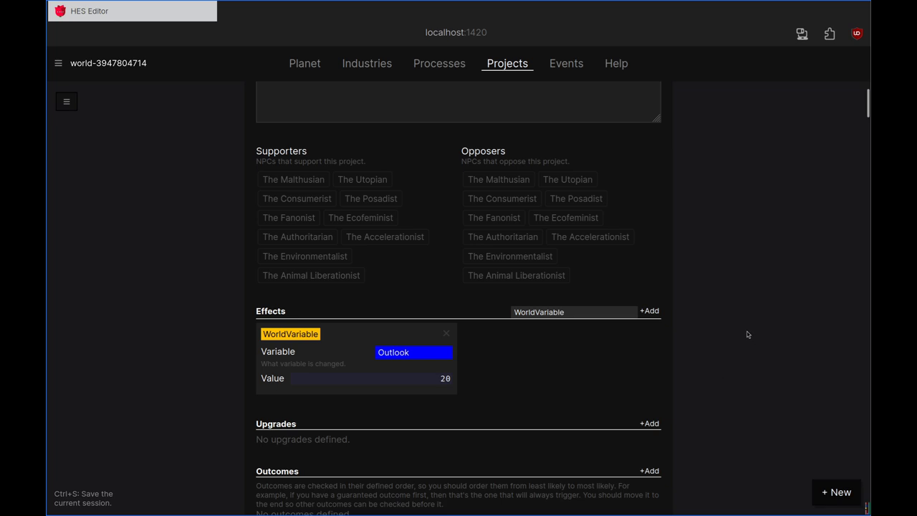
Step: Create a new project named "Mini-Mecha A" and set its type to Initiative
scroll(747, 335, up, 5)
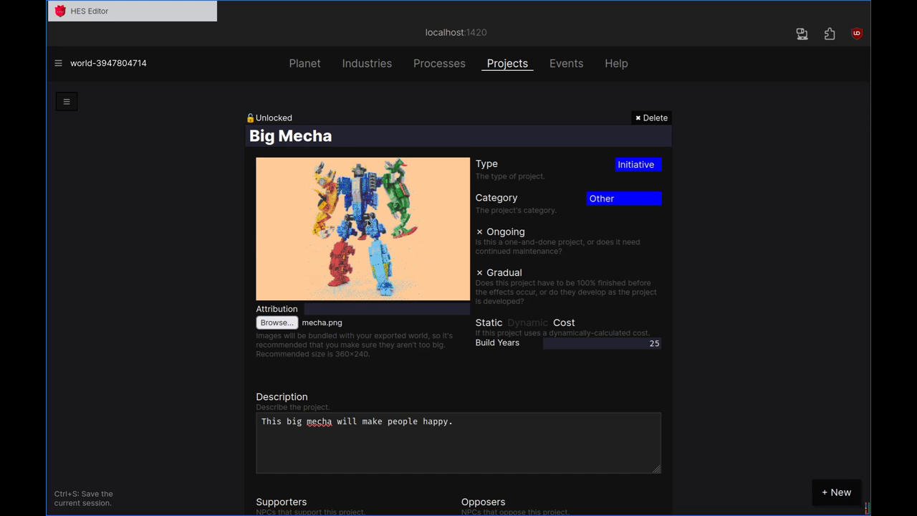
click(833, 500)
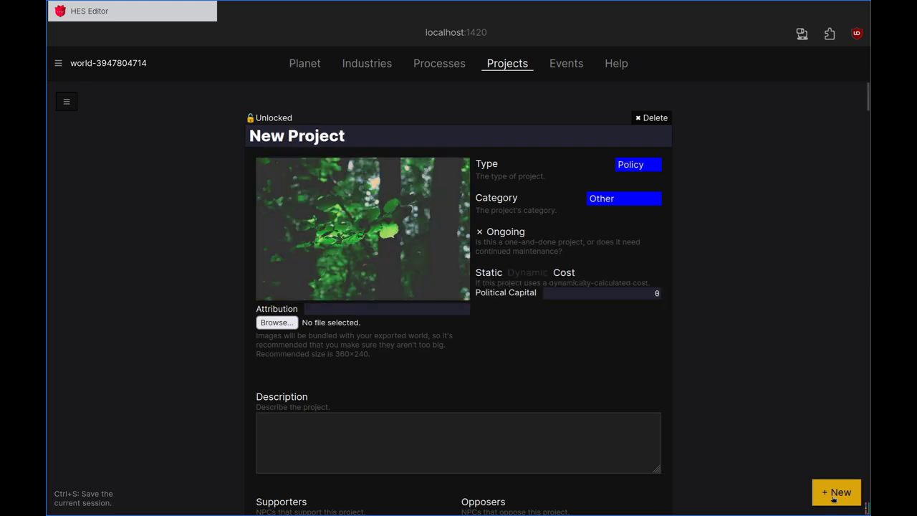
click(345, 138)
key(ctrl+a)
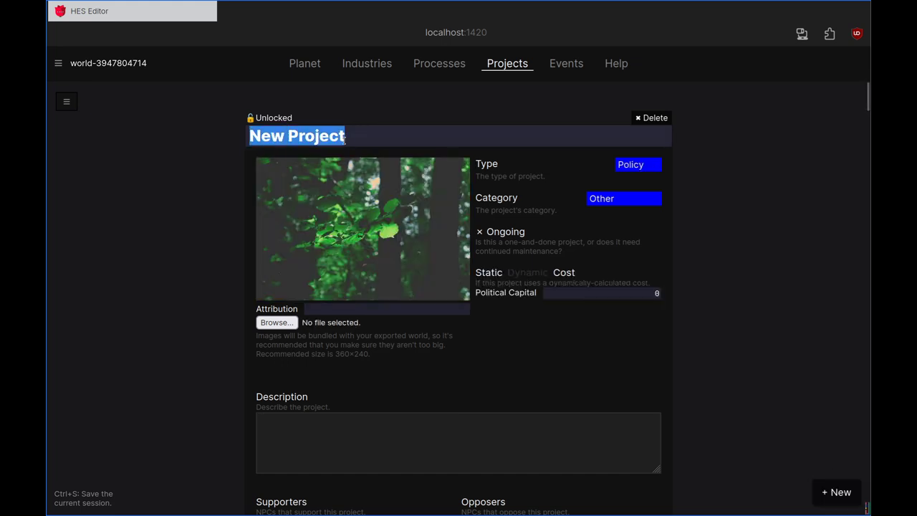
text(S)
key(BackSpace)
text(Mini-Mecha A)
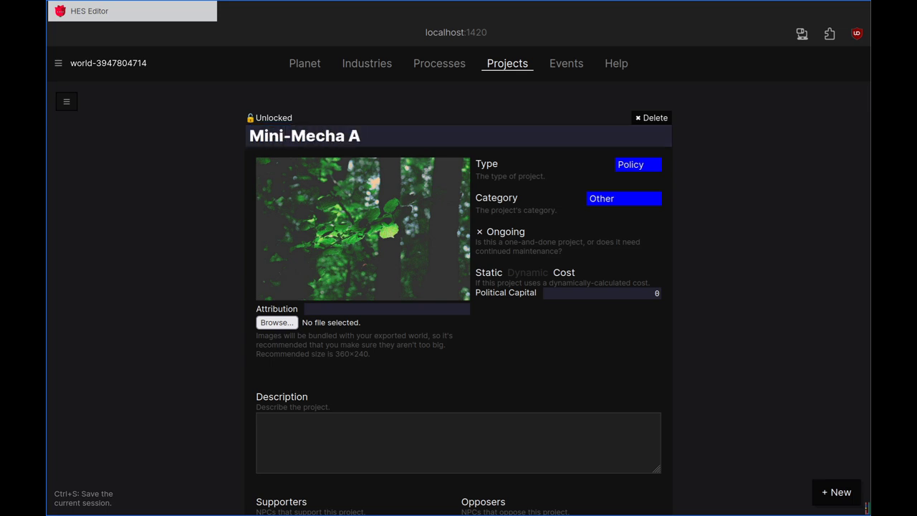
click(647, 166)
click(645, 222)
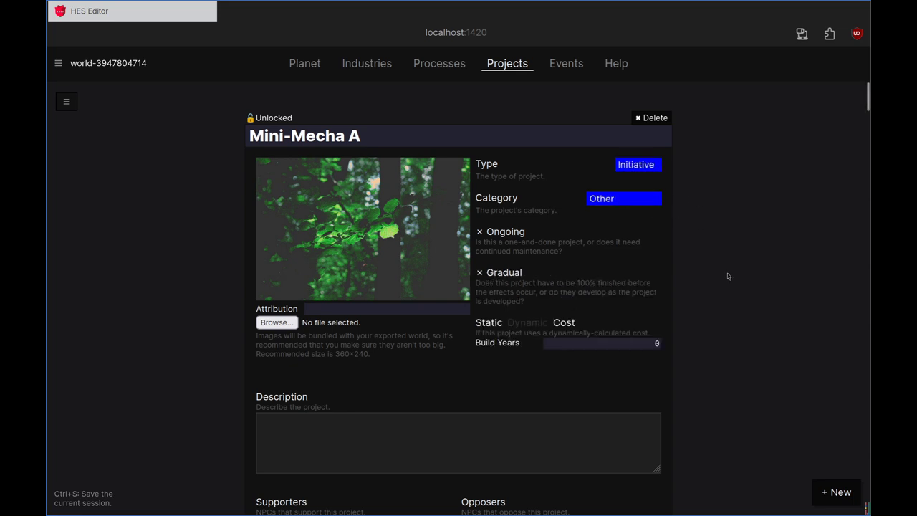
Step: Upload mecha-part-a.png as the Mini-Mecha A image and set its Build Years to 20
click(274, 324)
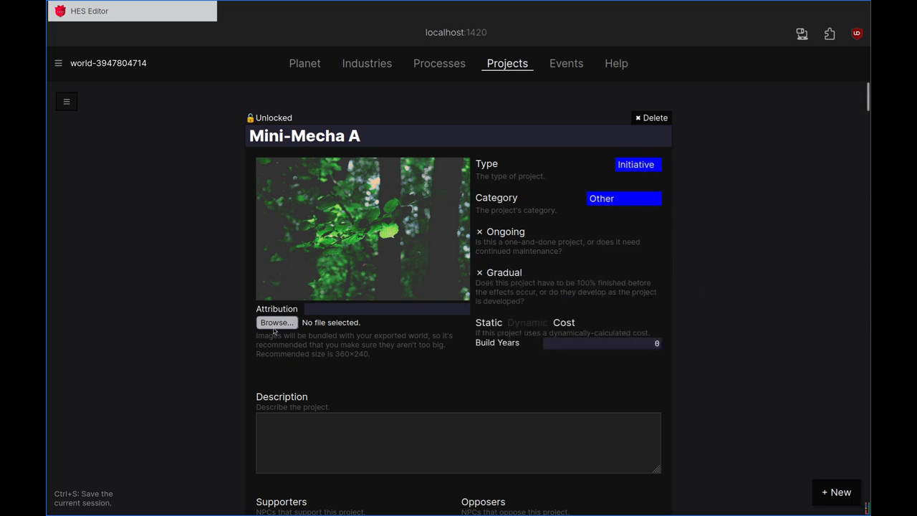
double_click(228, 156)
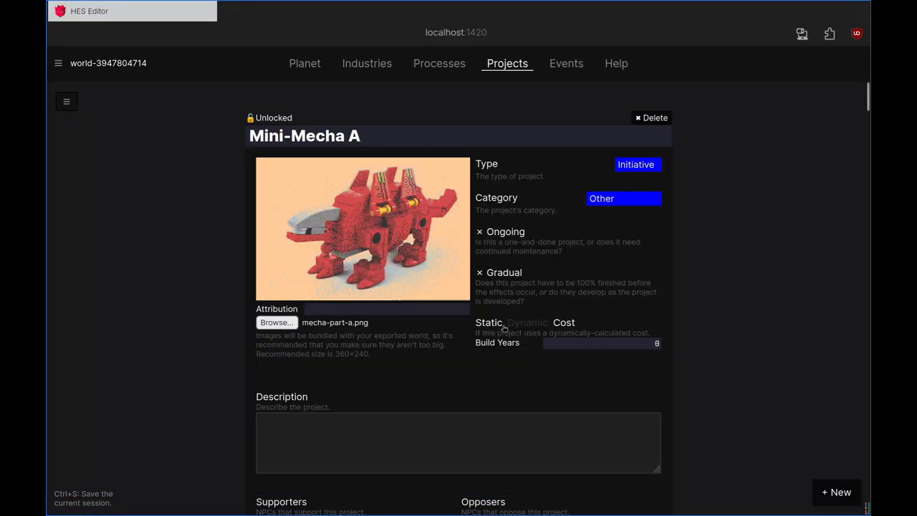
click(658, 343)
double_click(659, 344)
text(20)
Step: Enter the description "Stegosaurus mecha, neat." for Mini-Mecha A
scroll(764, 265, down, 1)
scroll(764, 270, down, 3)
key(Tab)
scroll(731, 390, up, 4)
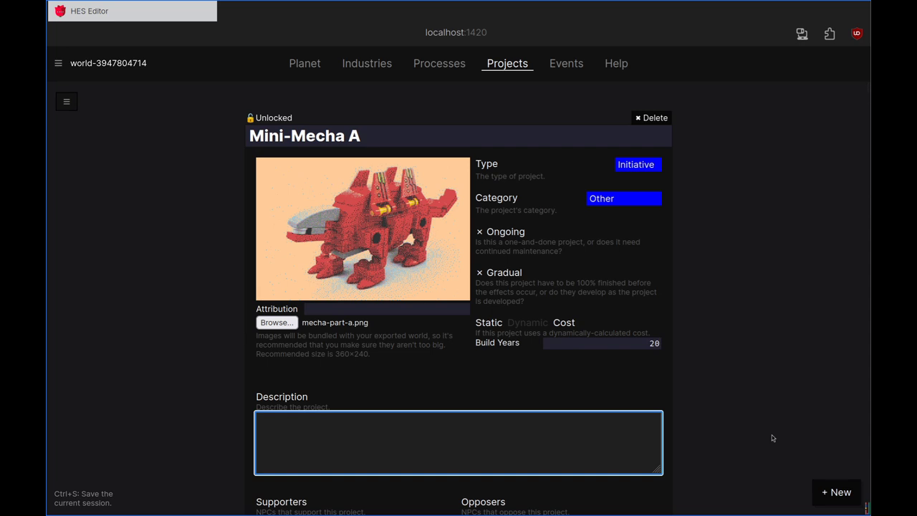
text(Sta)
text(g)
text(osaurus )
text(mecha)
text(,neat)
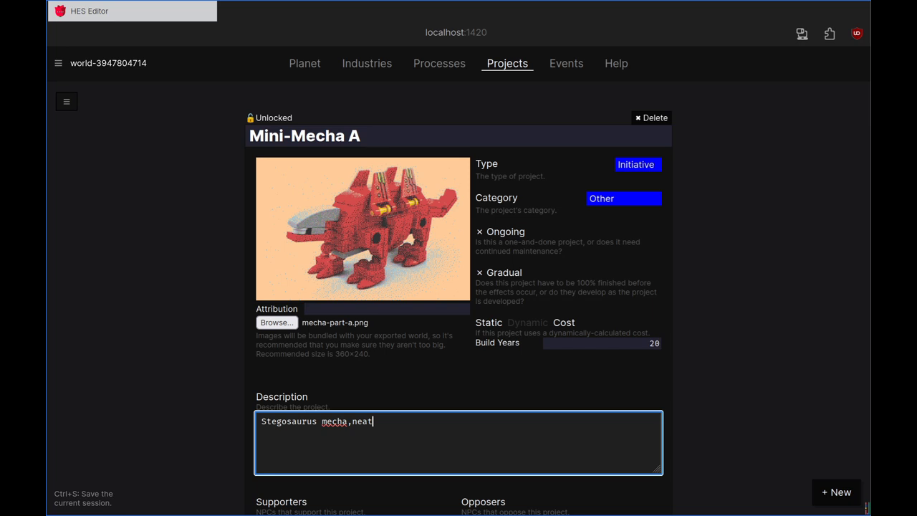
click(749, 276)
scroll(735, 337, down, 1)
scroll(736, 341, down, 5)
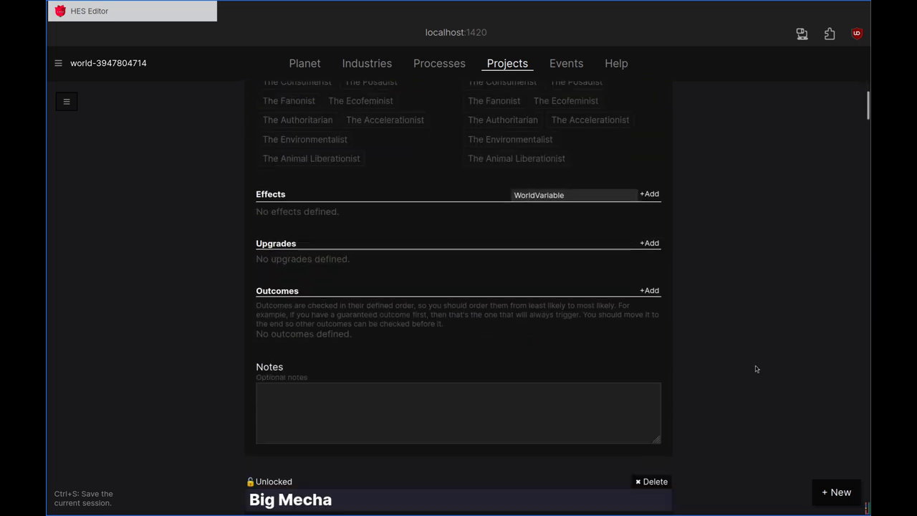
scroll(756, 334, up, 6)
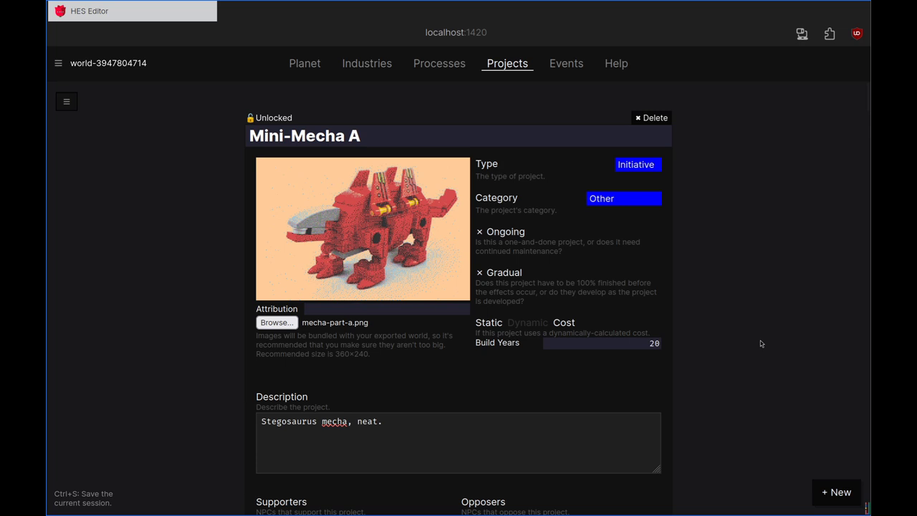
Step: Create a new project named "Mini-Mecha B" and set its type to Initiative
click(836, 492)
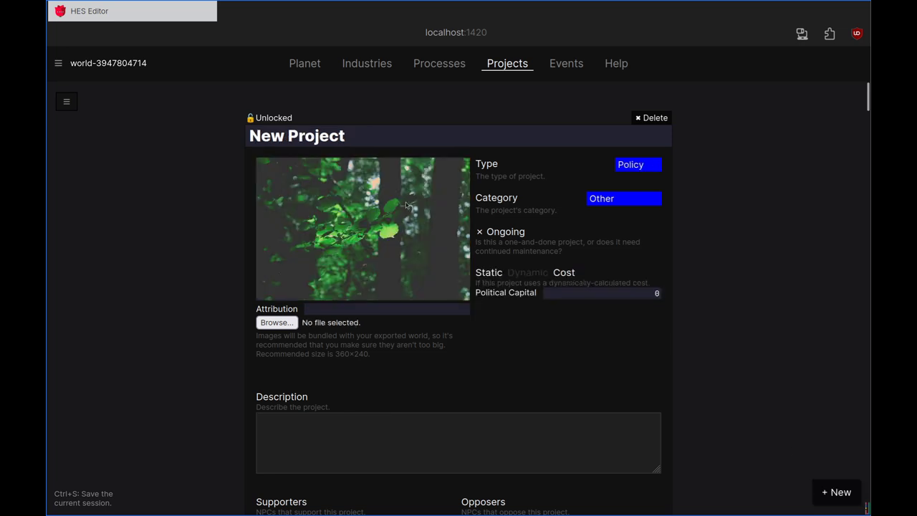
triple_click(378, 134)
text(Mini-Mecha B)
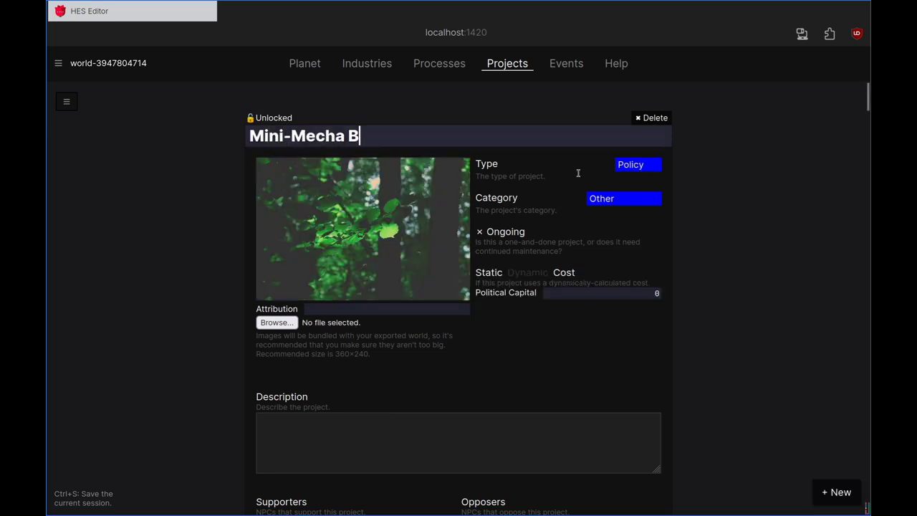
click(643, 164)
click(631, 218)
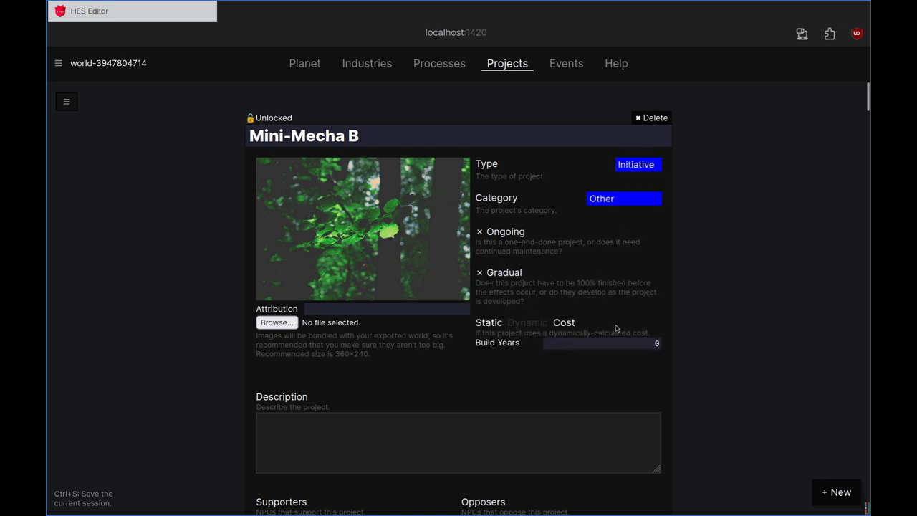
Step: Set Mini-Mecha B's Build Years to 20 and upload mecha-part-b.png as its image
text(2)
click(277, 323)
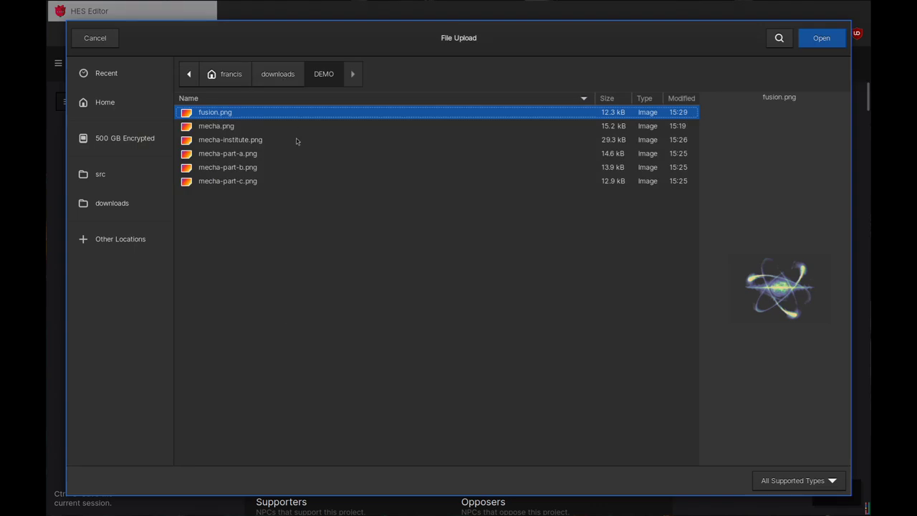
double_click(250, 169)
Step: Enter the description "Cool!" for Mini-Mecha B
click(404, 444)
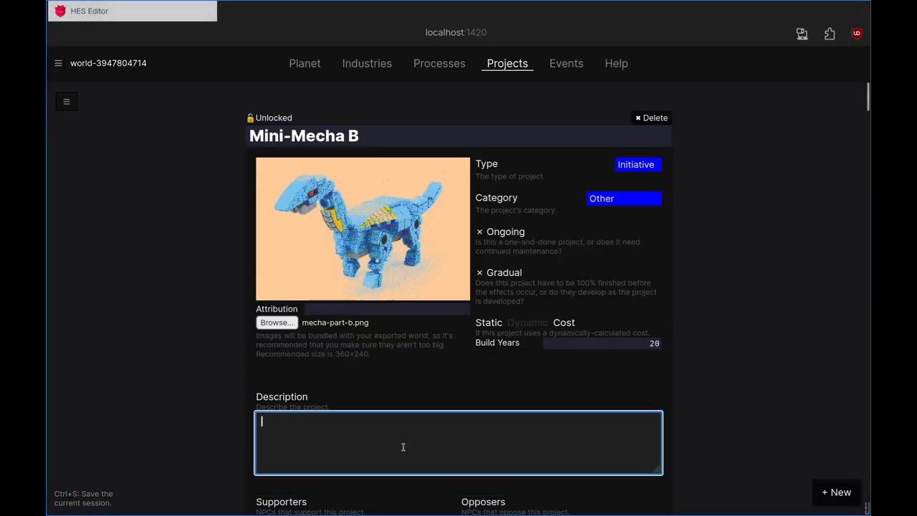
scroll(730, 355, down, 3)
scroll(723, 365, down, 3)
scroll(722, 365, up, 5)
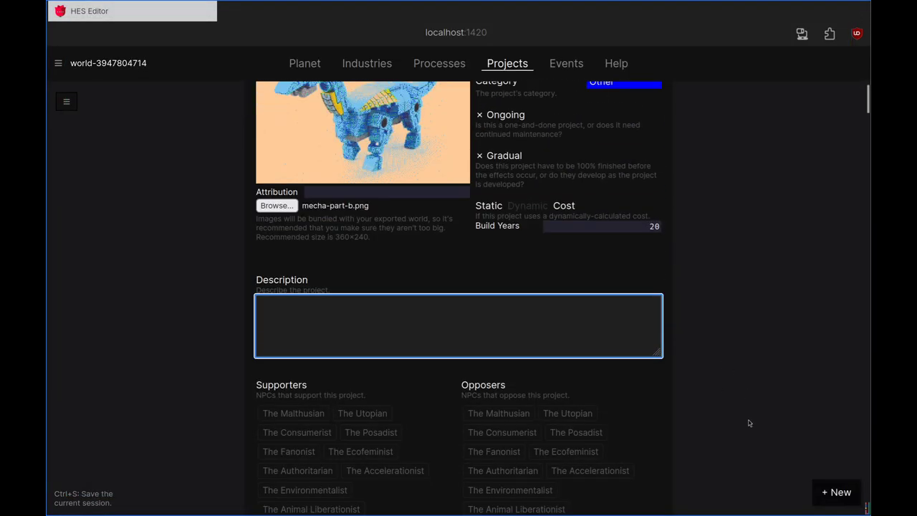
scroll(747, 424, up, 2)
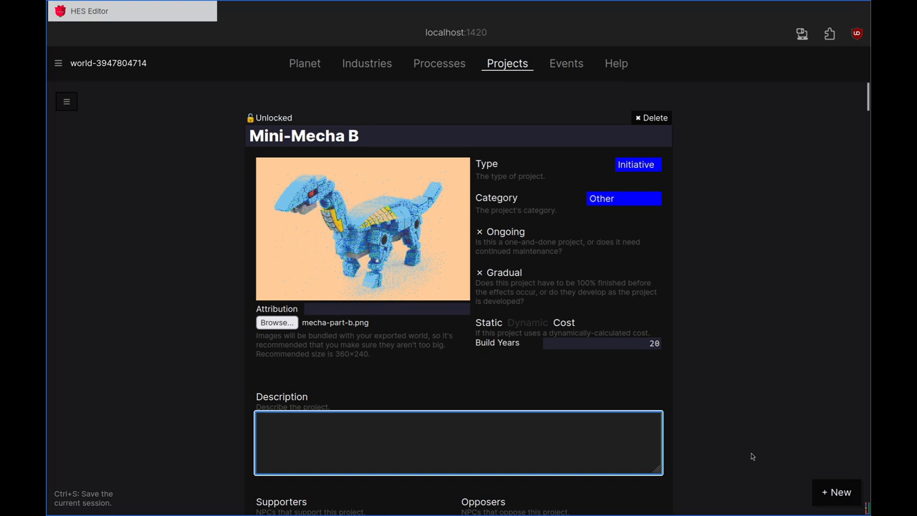
text(Coo)
click(792, 311)
Step: Create a new project named "Mini-Mecha C" and set its type to Initiative
click(836, 493)
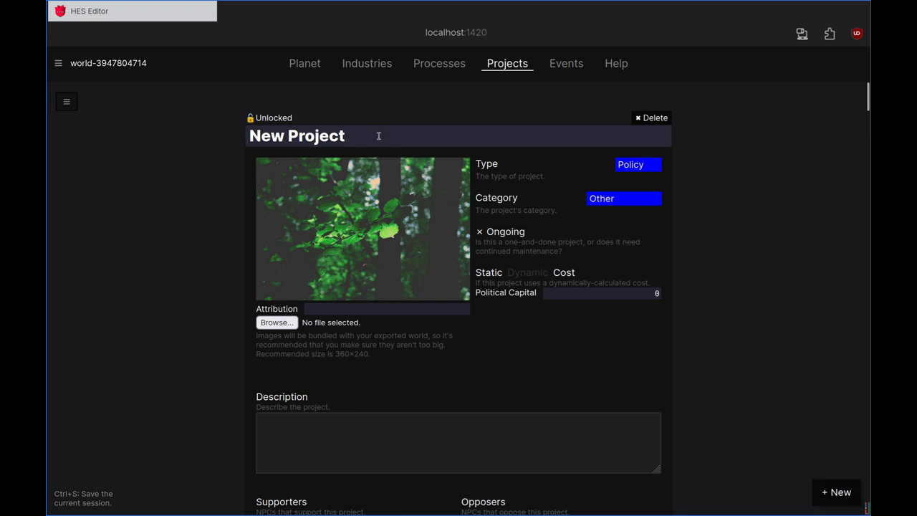
triple_click(379, 136)
text(Mini-Mecha C)
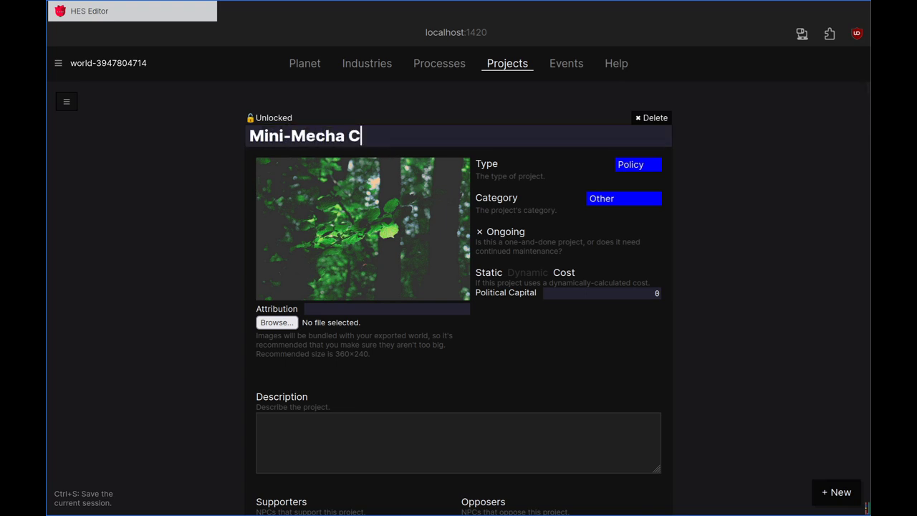
click(630, 164)
click(639, 217)
Step: Set Mini-Mecha C's Build Years to 20 and upload mecha-part-c.png as its image
drag(610, 341, 674, 343)
text(20)
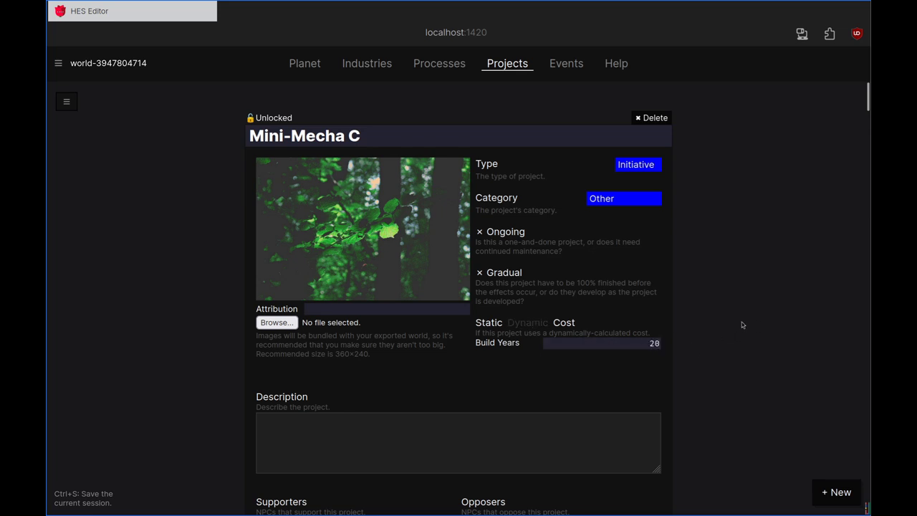
click(277, 323)
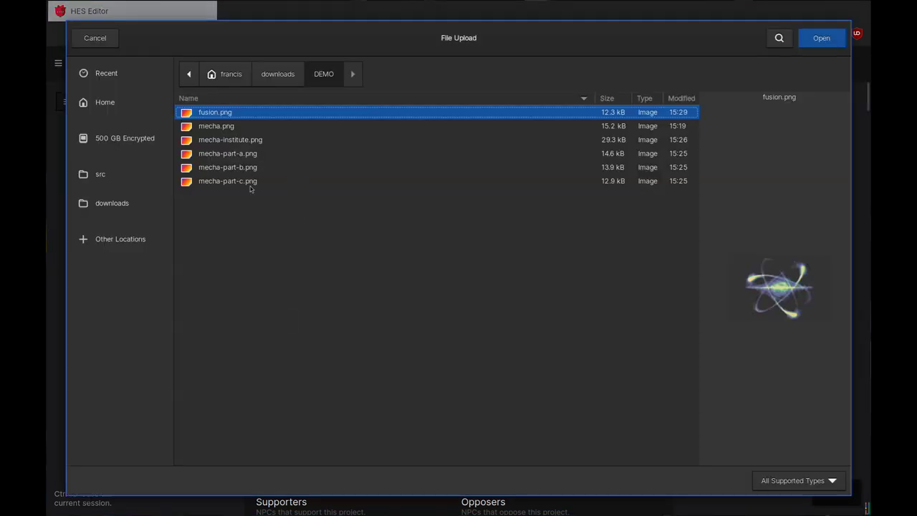
double_click(250, 181)
Step: Enter the description "Wow!" for Mini-Mecha C
scroll(738, 275, down, 1)
scroll(738, 276, down, 2)
click(412, 335)
text(Wow!)
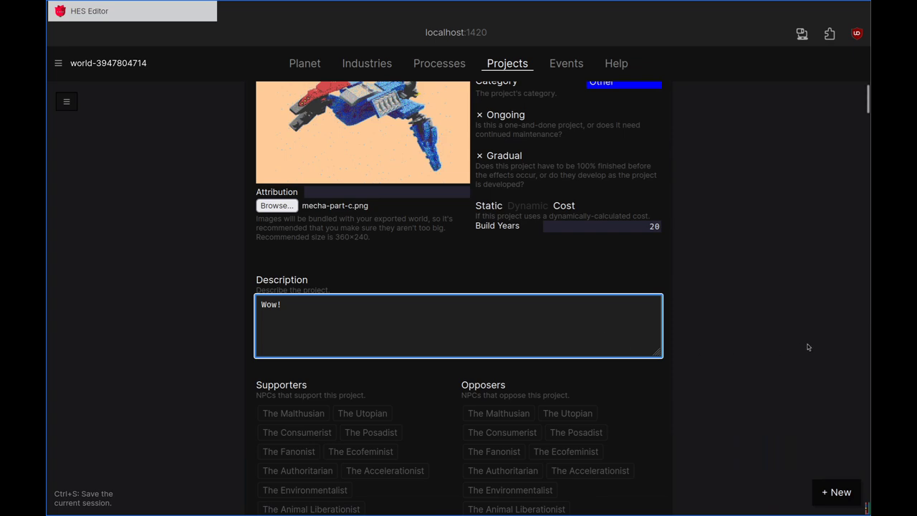
click(749, 400)
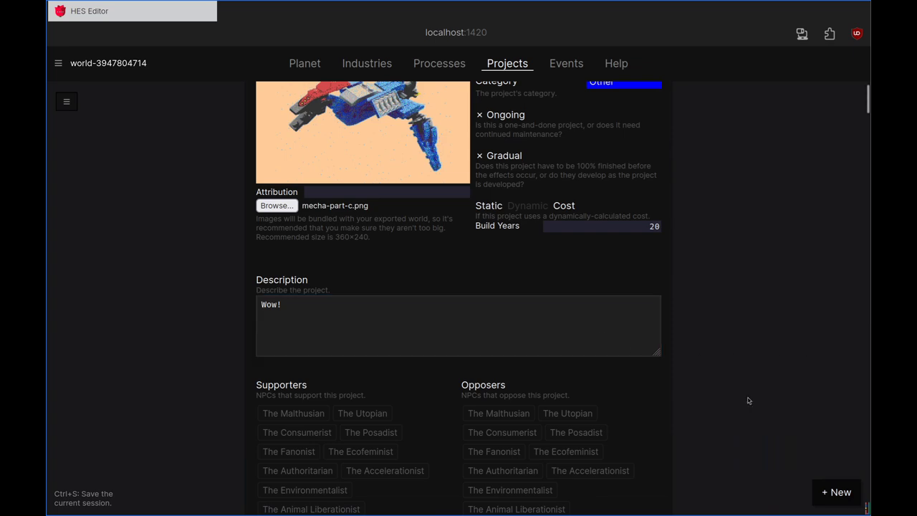
Step: Create a new project named "Mecha Research Institute" and set its type to Research
scroll(739, 356, up, 3)
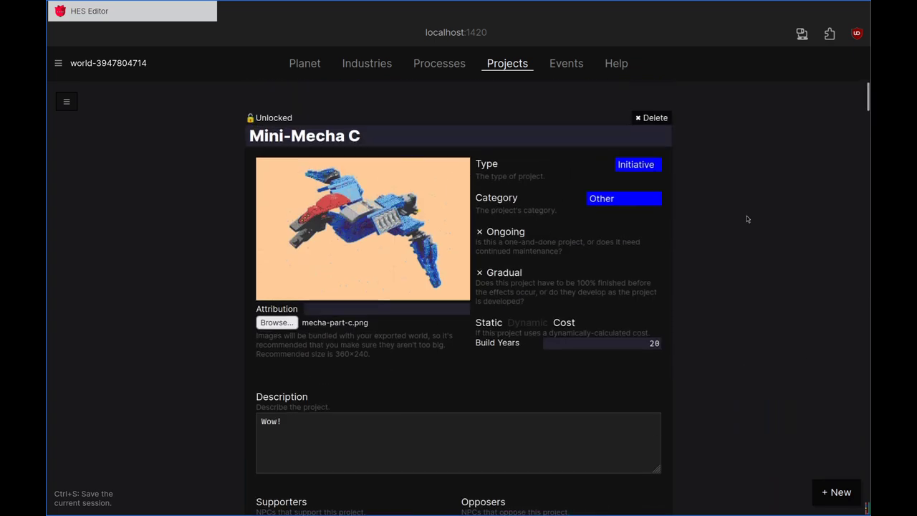
scroll(748, 218, down, 12)
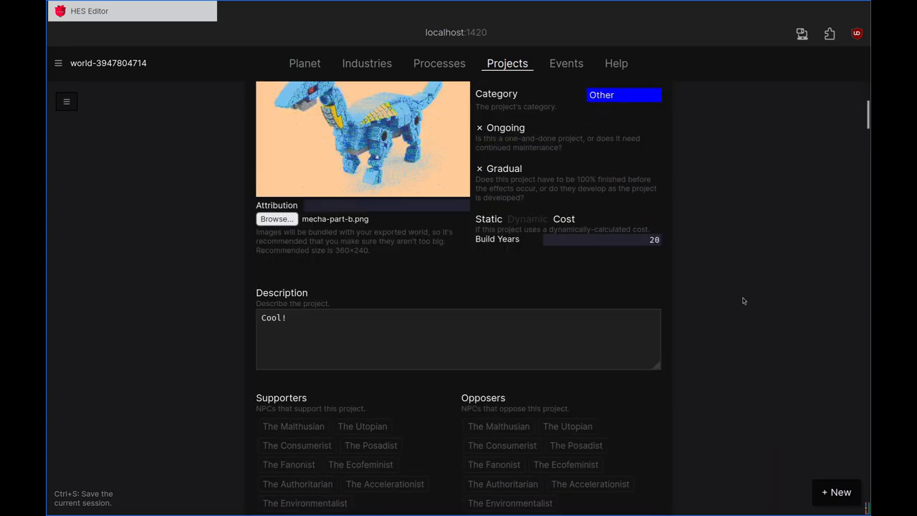
scroll(768, 348, down, 2)
scroll(784, 432, up, 15)
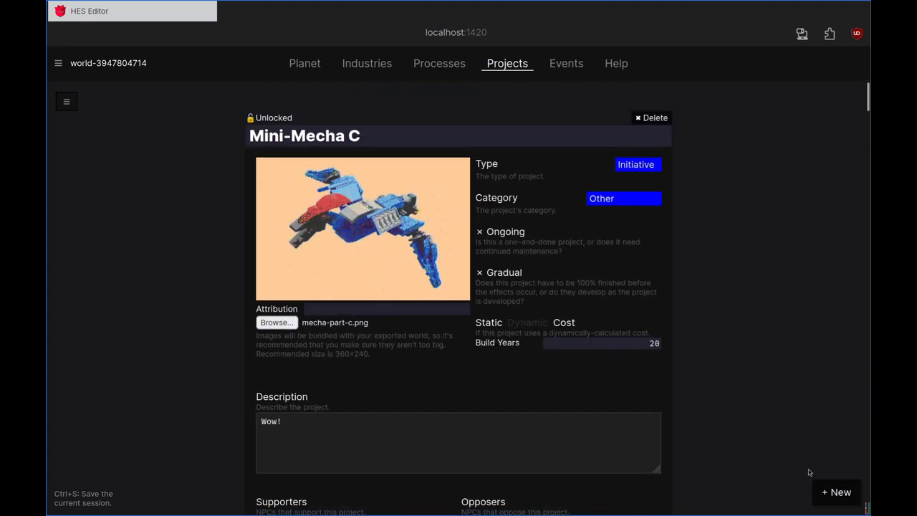
click(833, 497)
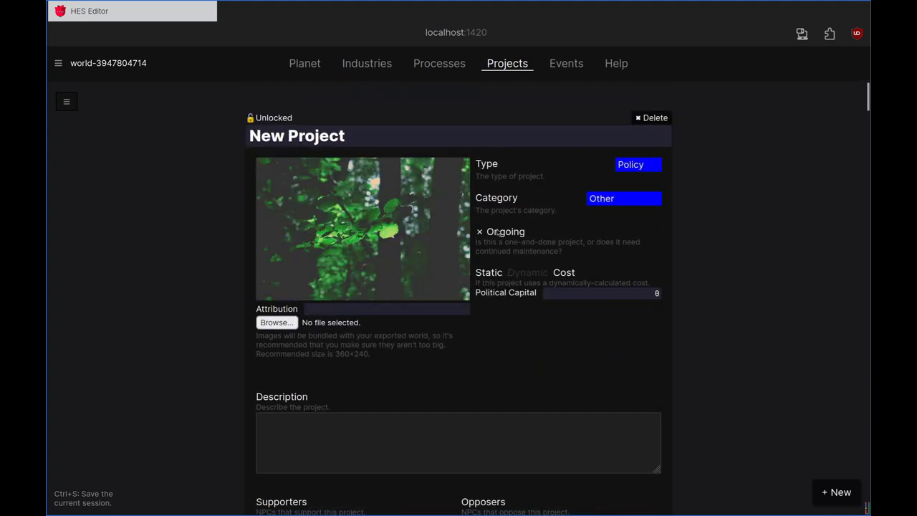
triple_click(364, 139)
text(Mecha)
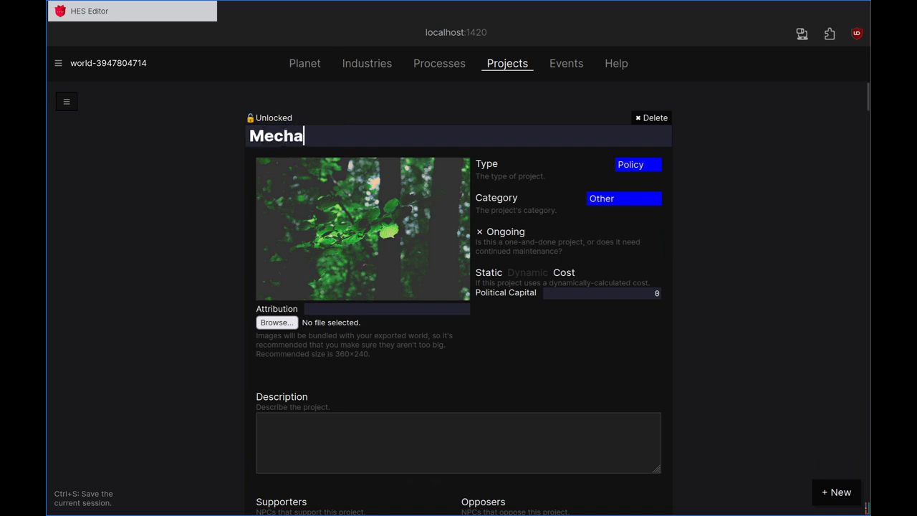
text( Research Institute)
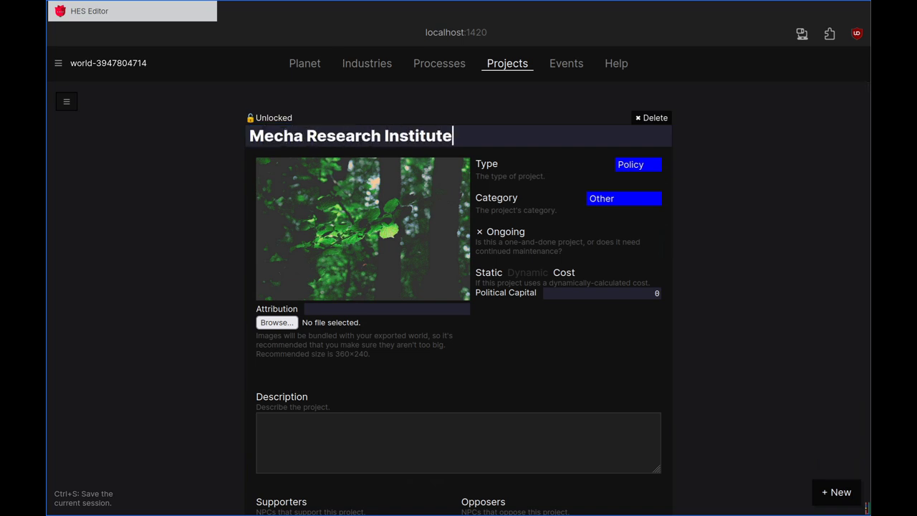
click(646, 164)
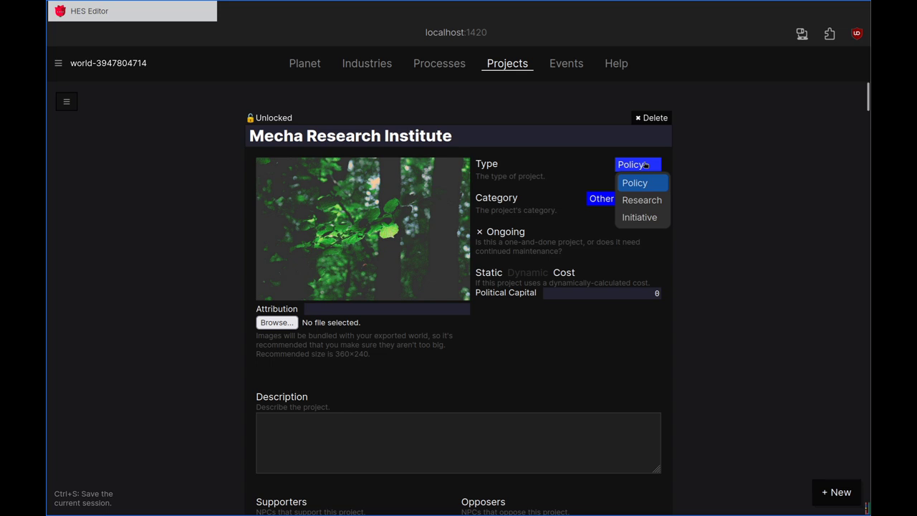
click(655, 208)
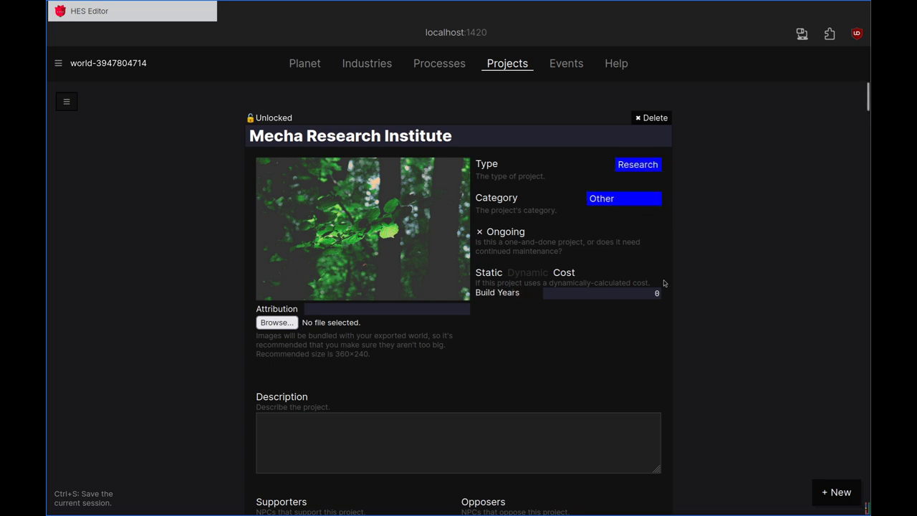
Step: Set the Mecha Research Institute's Build Years to 10 and upload mecha-institute.png as its image
click(616, 296)
text(1)
click(275, 323)
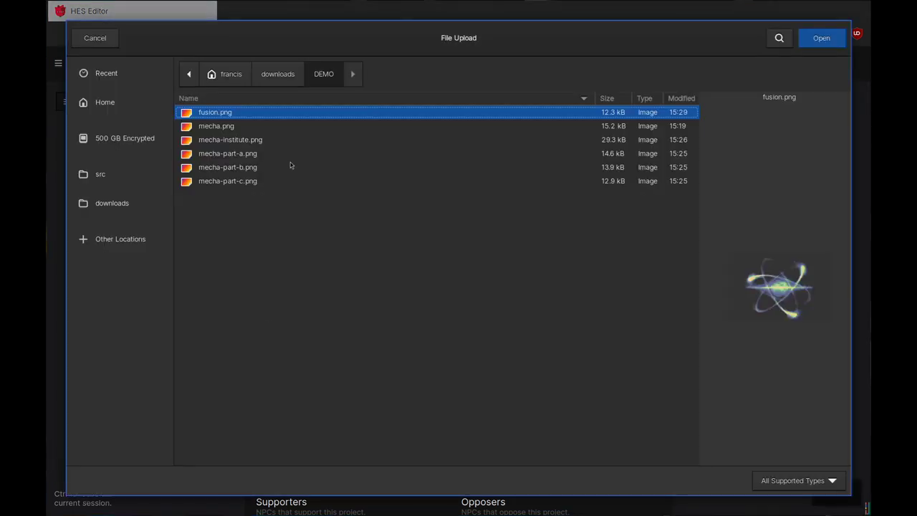
double_click(238, 143)
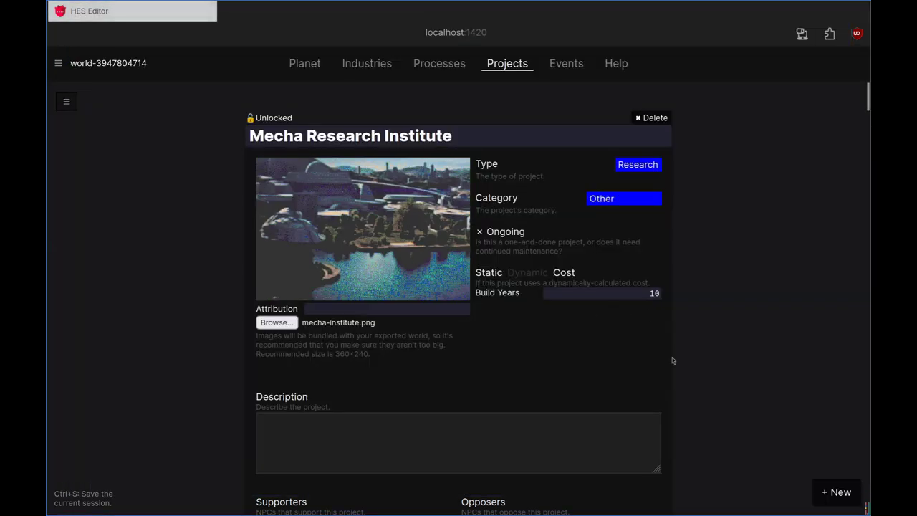
Step: Enter the description "Establish the Mecha Research Institute to accelerate mecha development." for the Mecha Research Institute
click(397, 454)
text(Establish the Mecha Research Institute to accel)
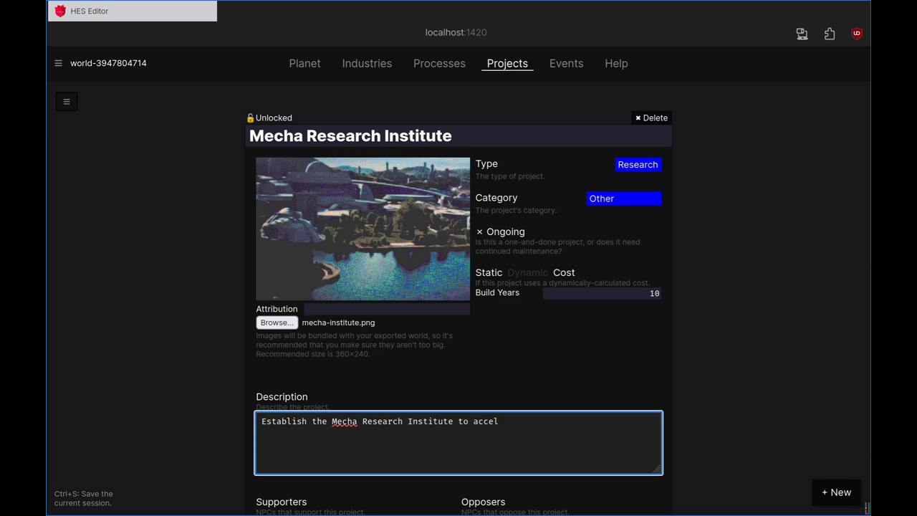
text(erate mecha development.)
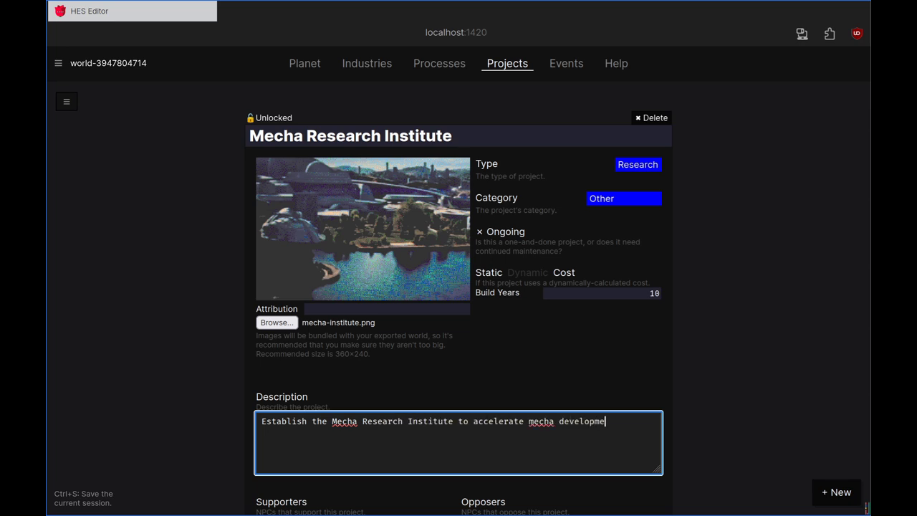
click(799, 385)
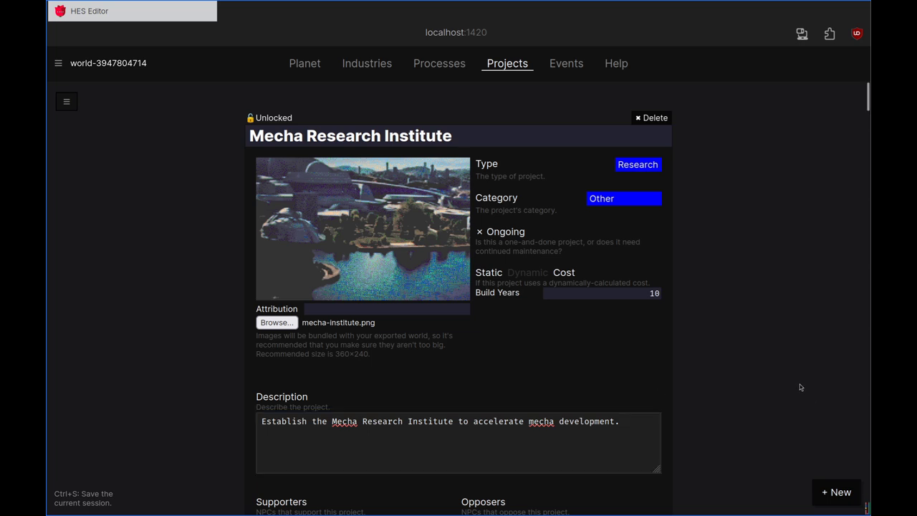
Step: Add a ProjectCostModifier effect to the Mecha Research Institute project
scroll(780, 377, down, 2)
scroll(774, 374, down, 2)
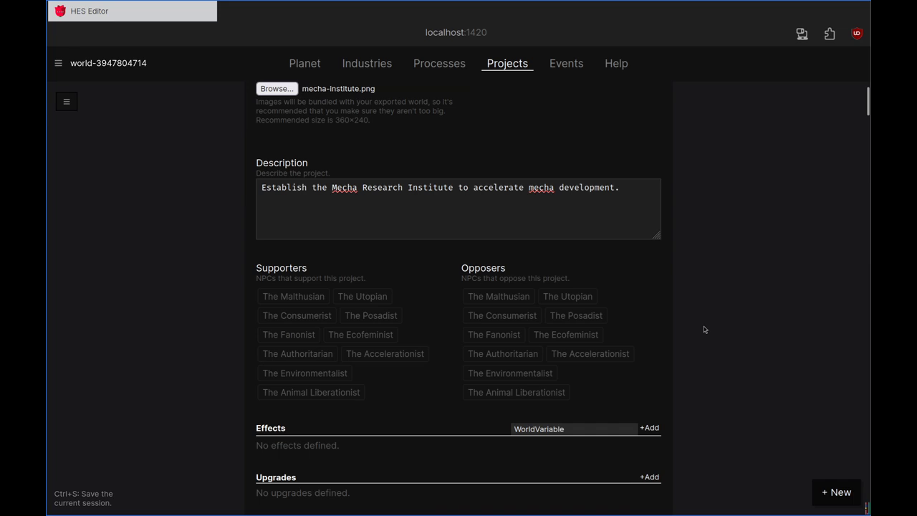
scroll(672, 324, down, 2)
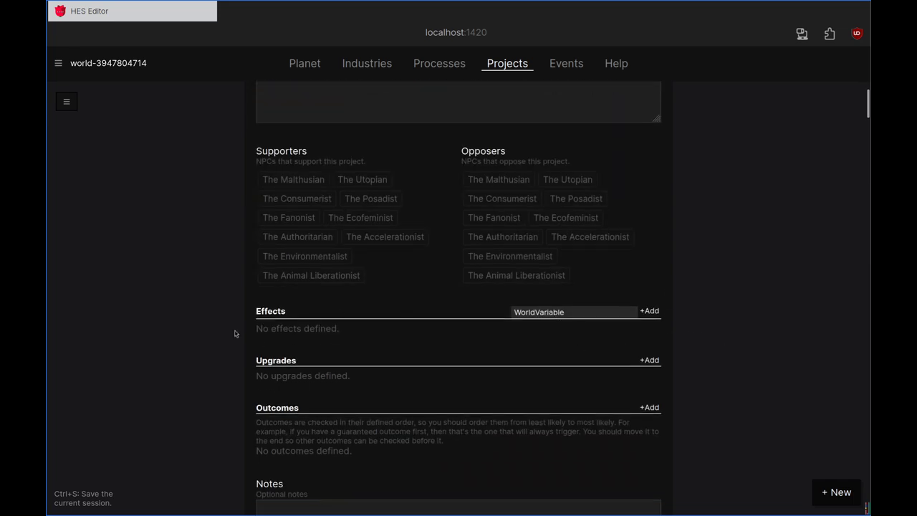
click(592, 313)
scroll(583, 247, down, 3)
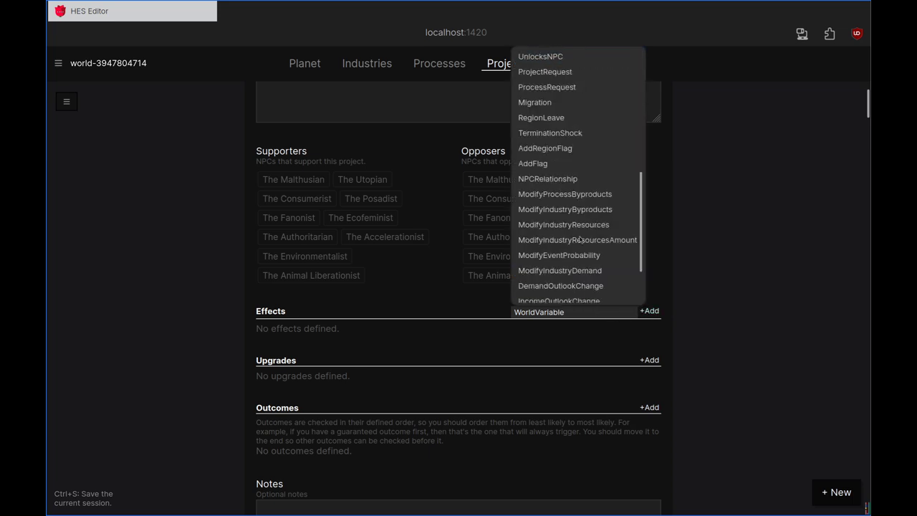
scroll(562, 249, down, 2)
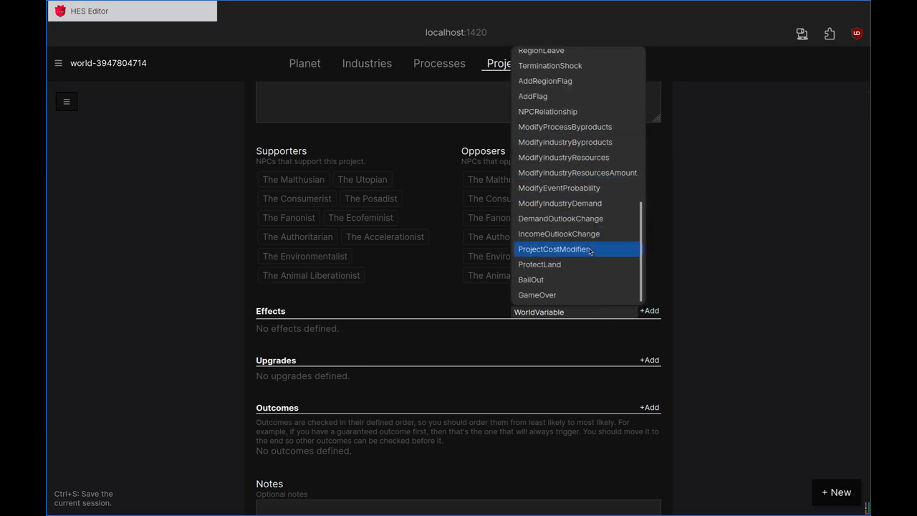
click(563, 250)
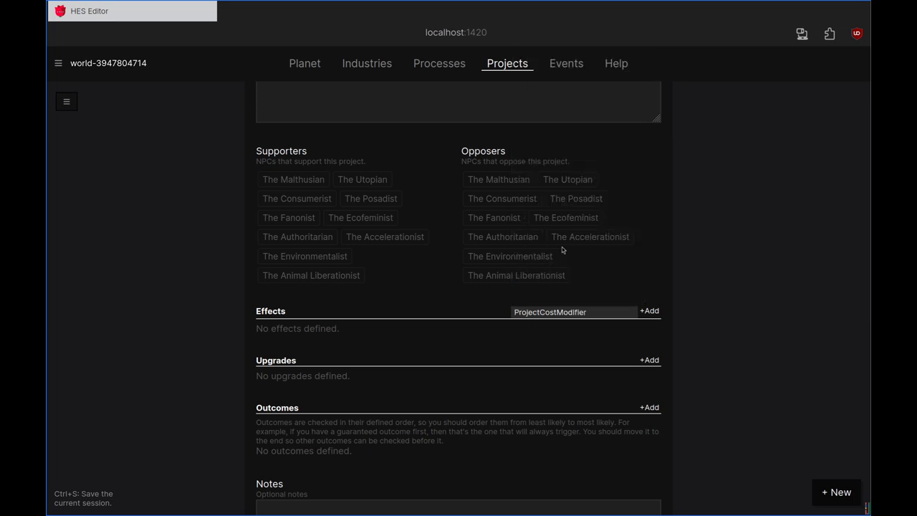
click(657, 313)
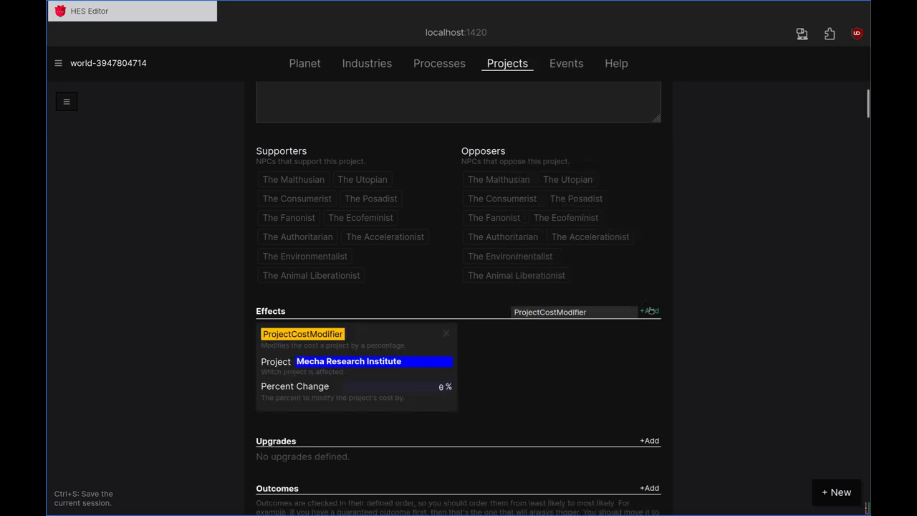
Step: Target the new cost modifier at Mini-Mecha A and set its Percent Change to -75%
click(354, 363)
drag(407, 381, 233, 381)
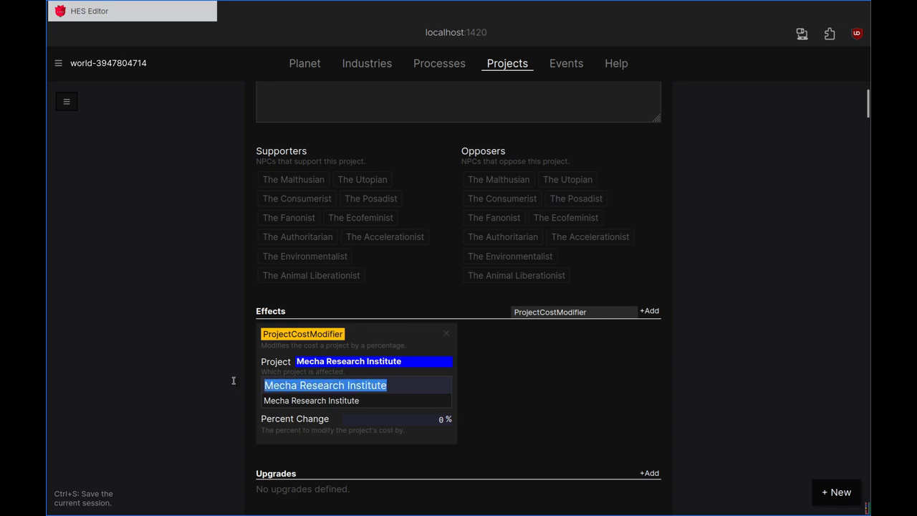
text(Mini)
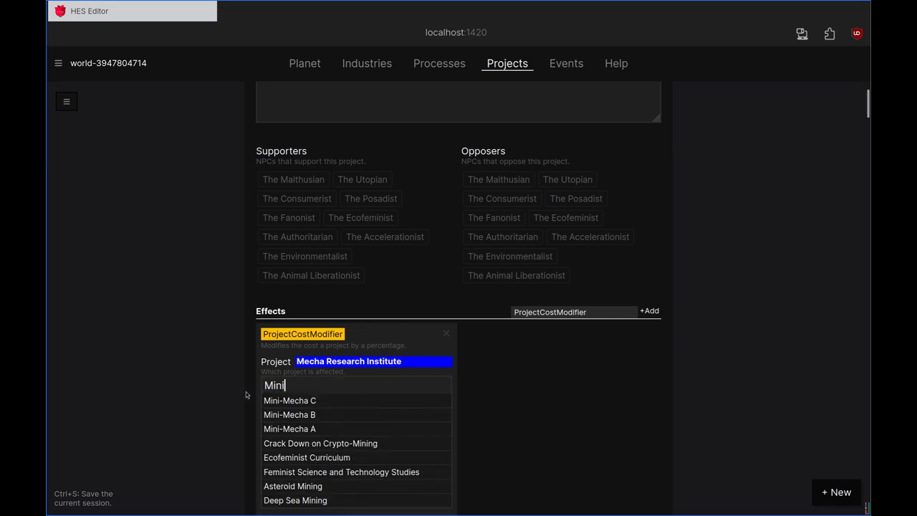
click(331, 428)
click(571, 395)
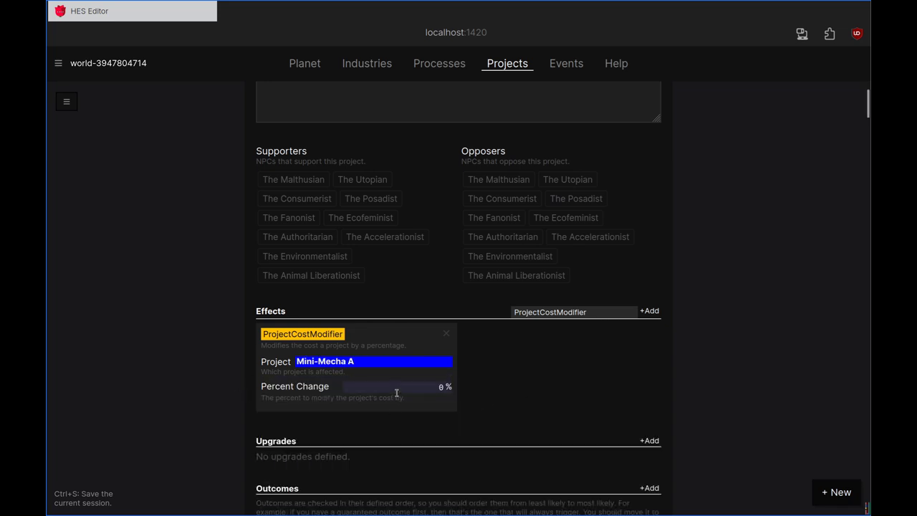
key(Tab)
key(BackSpace)
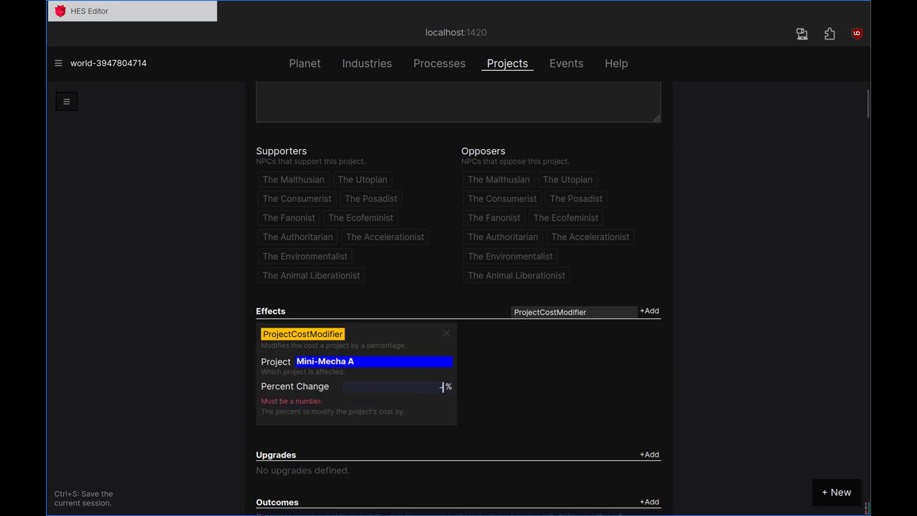
text(-75)
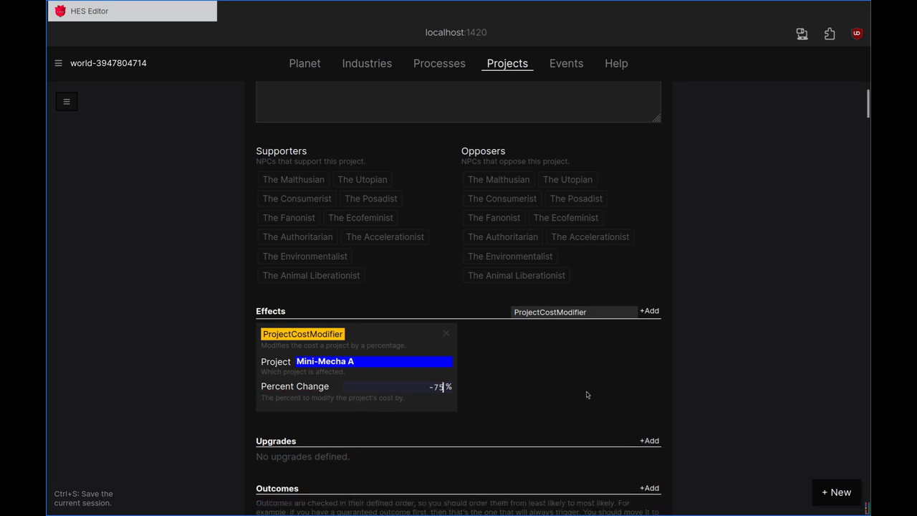
drag(577, 384, 589, 390)
click(603, 384)
Step: Add a second ProjectCostModifier effect for Mini-Mecha B with a Percent Change of -75%
click(649, 311)
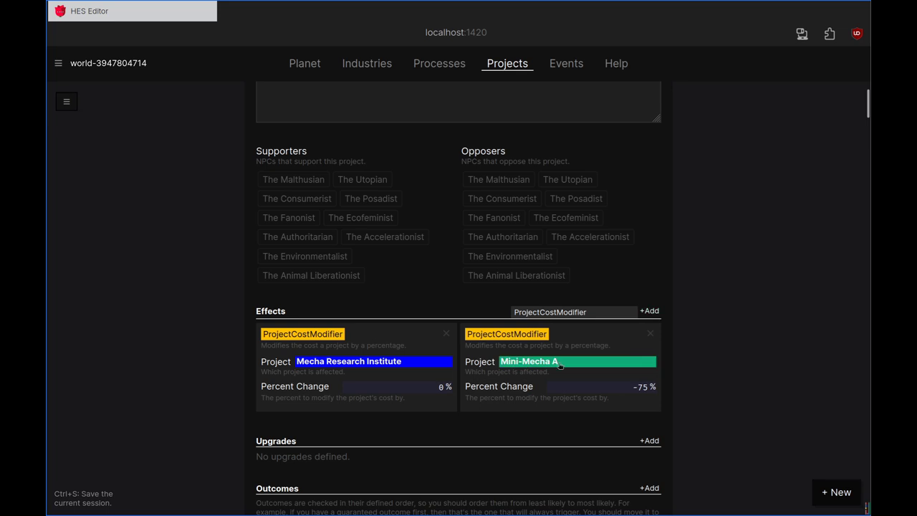
click(368, 363)
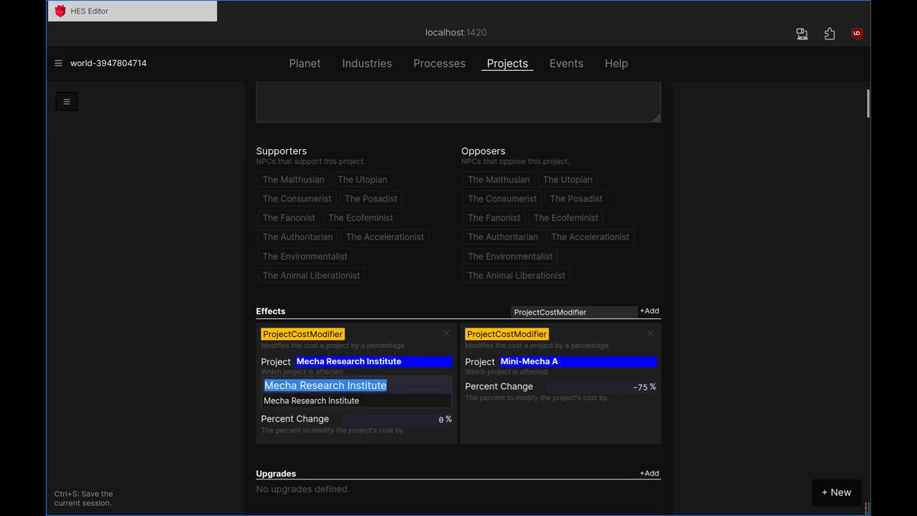
text(mini)
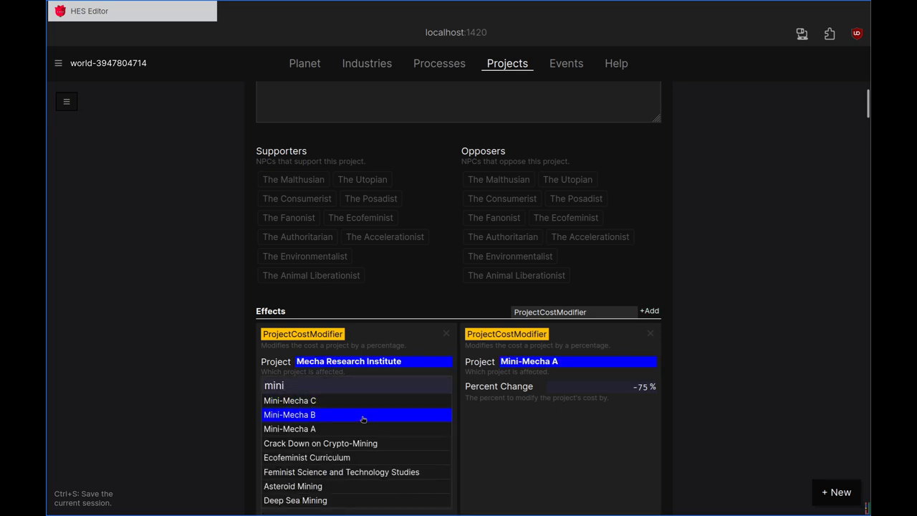
click(362, 421)
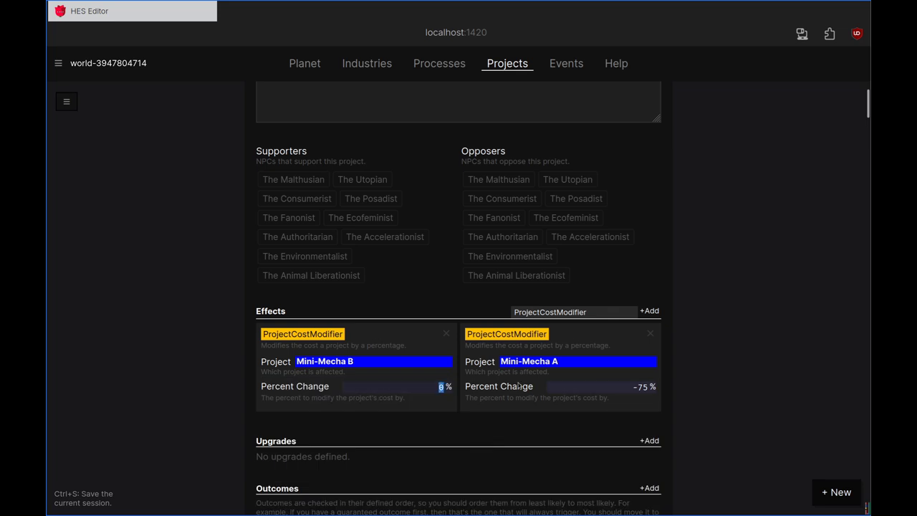
text(-75)
Step: Add a third ProjectCostModifier effect for Mini-Mecha C with a Percent Change of -75%
click(649, 310)
click(393, 363)
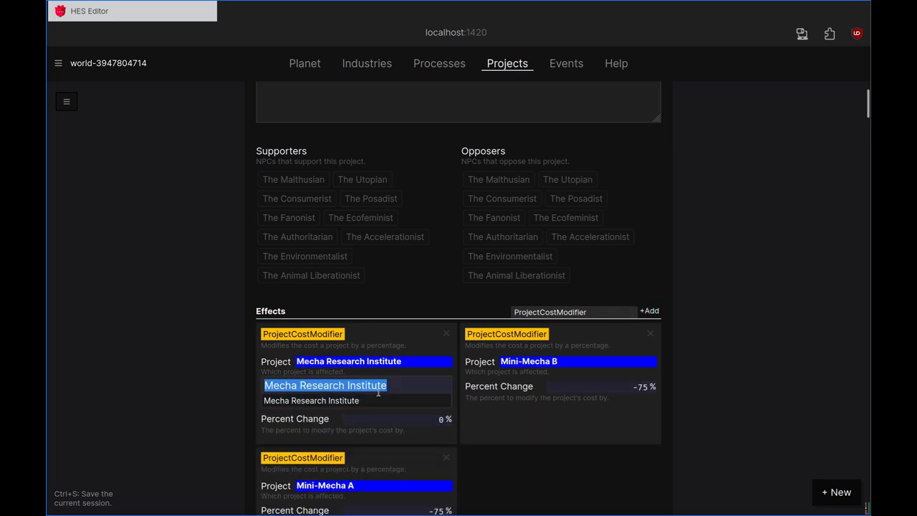
text(mi)
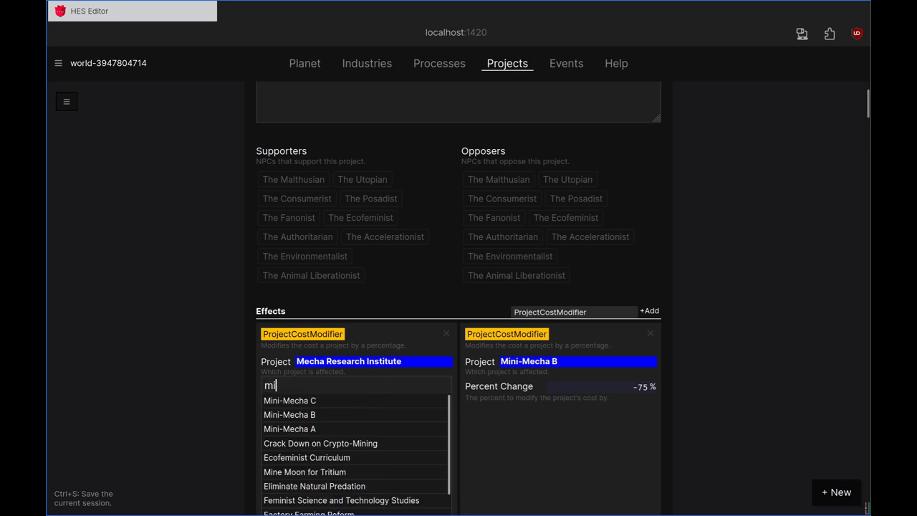
click(370, 405)
drag(422, 384, 469, 391)
text(-75)
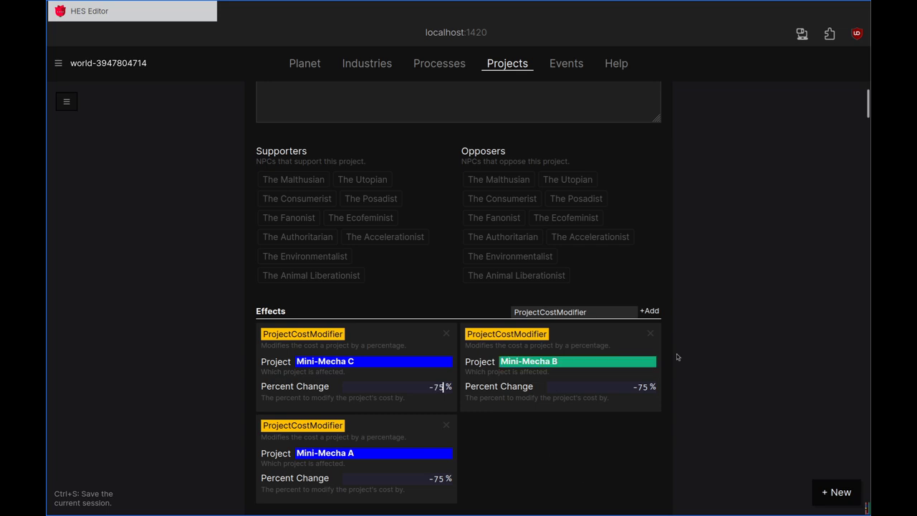
Step: Add a fourth ProjectCostModifier effect for Big Mecha with a Percent Change of -50%
click(651, 311)
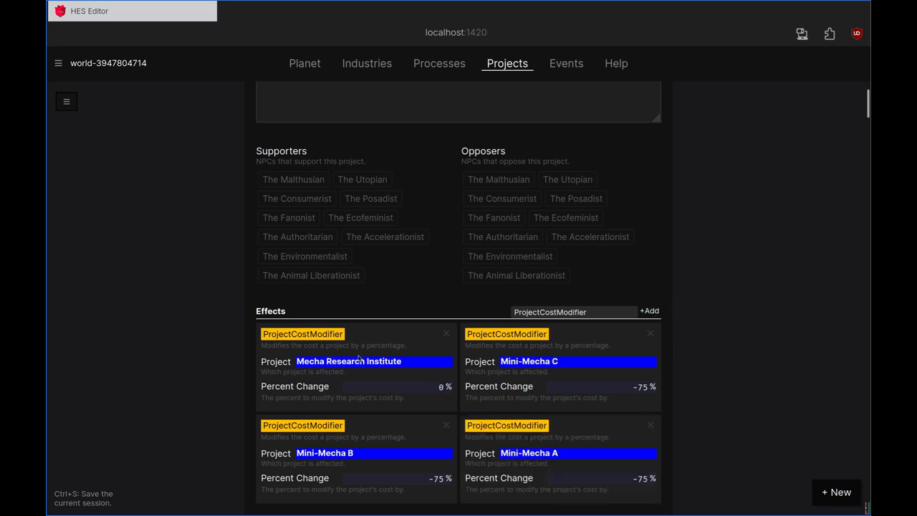
text(b)
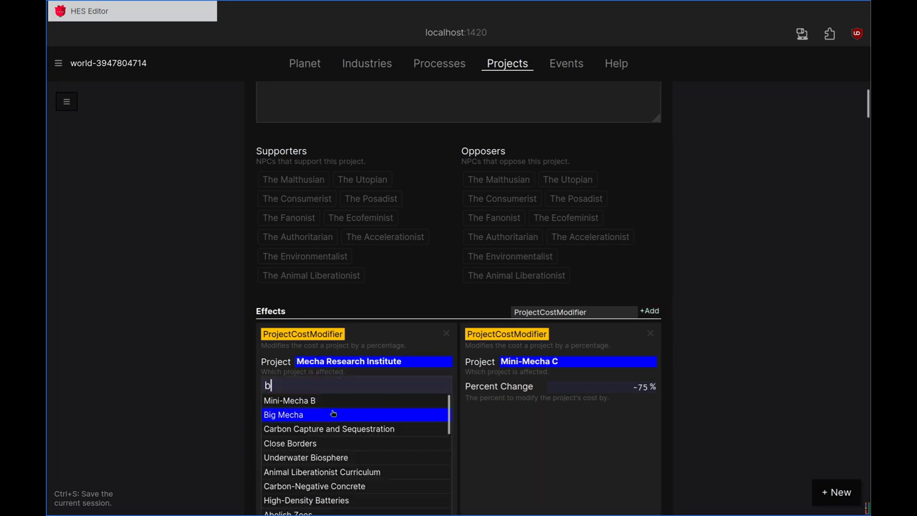
click(329, 414)
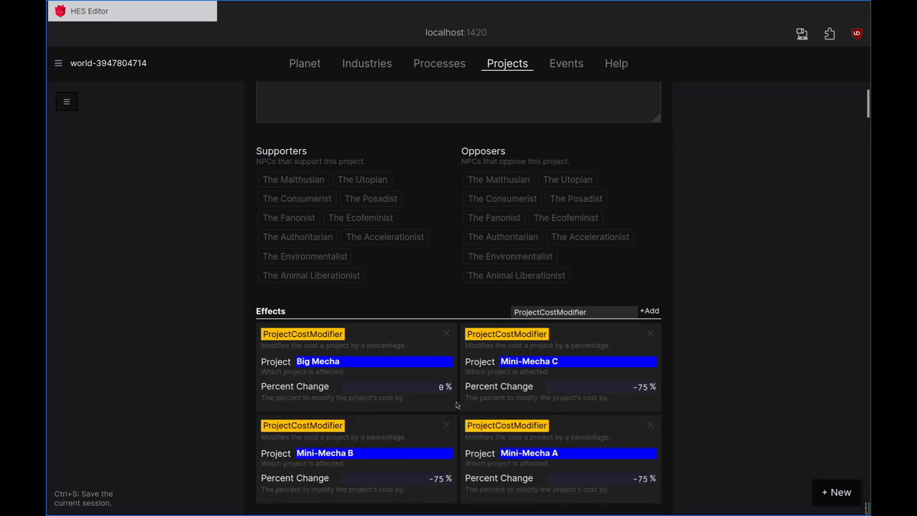
double_click(441, 387)
text(-5)
scroll(176, 361, down, 3)
scroll(136, 368, down, 4)
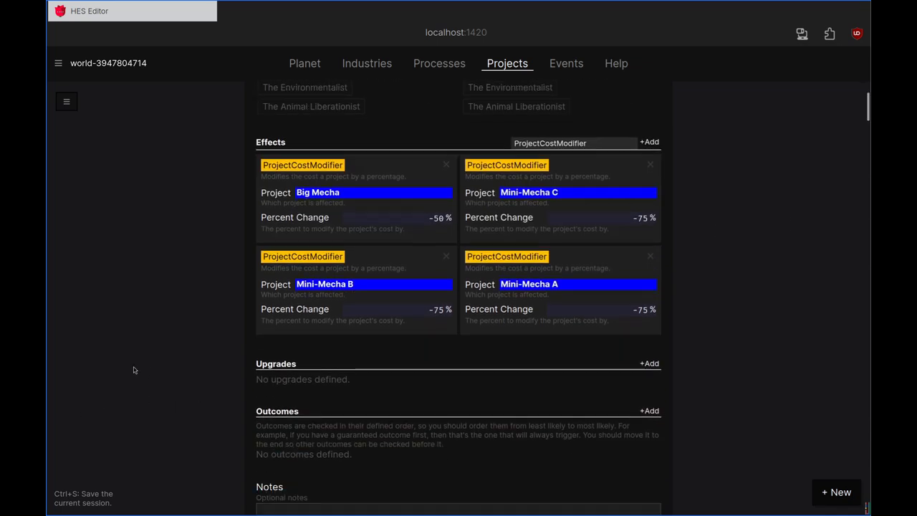
Step: Switch the Big Mecha project from Unlocked to Locked
scroll(762, 372, up, 6)
scroll(761, 372, up, 5)
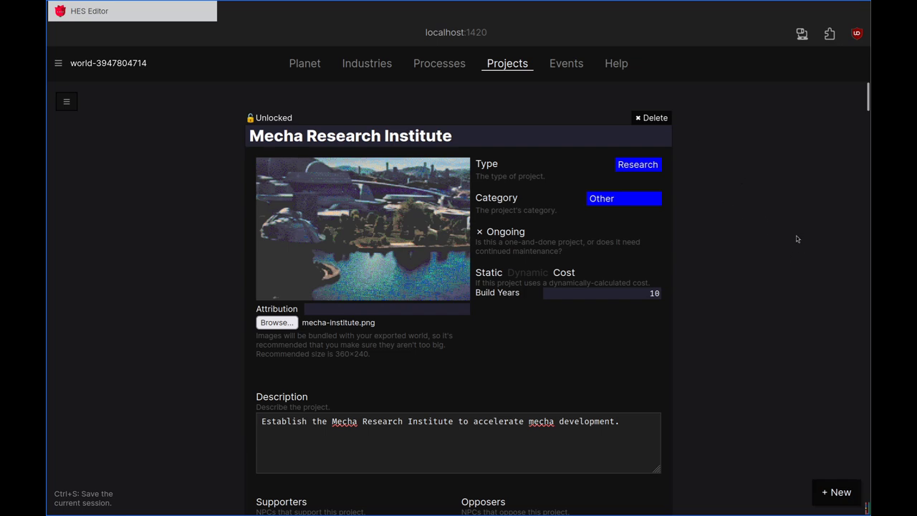
scroll(796, 240, down, 3)
scroll(788, 258, down, 6)
scroll(797, 311, up, 4)
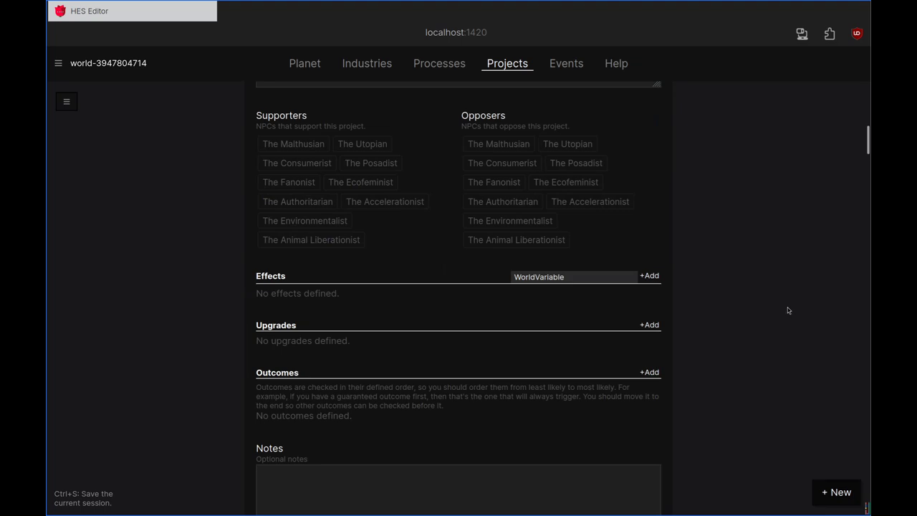
scroll(782, 309, down, 7)
scroll(771, 305, down, 8)
scroll(215, 286, down, 2)
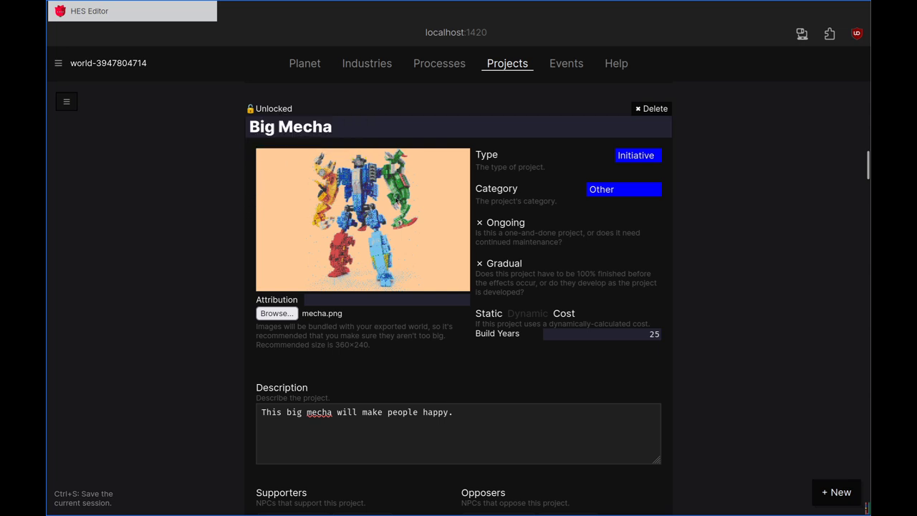
click(276, 109)
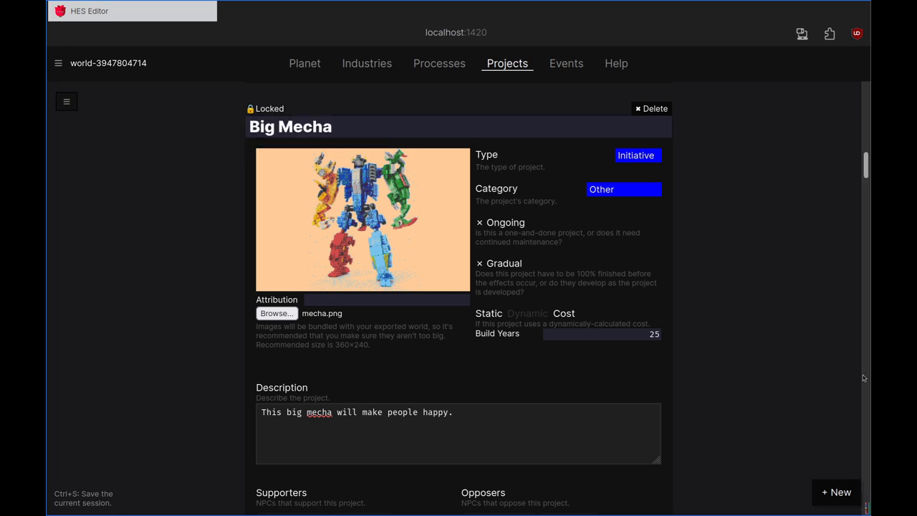
Step: Add an UnlocksProject effect for Big Mecha to the Mini-Mecha A project
scroll(816, 351, up, 15)
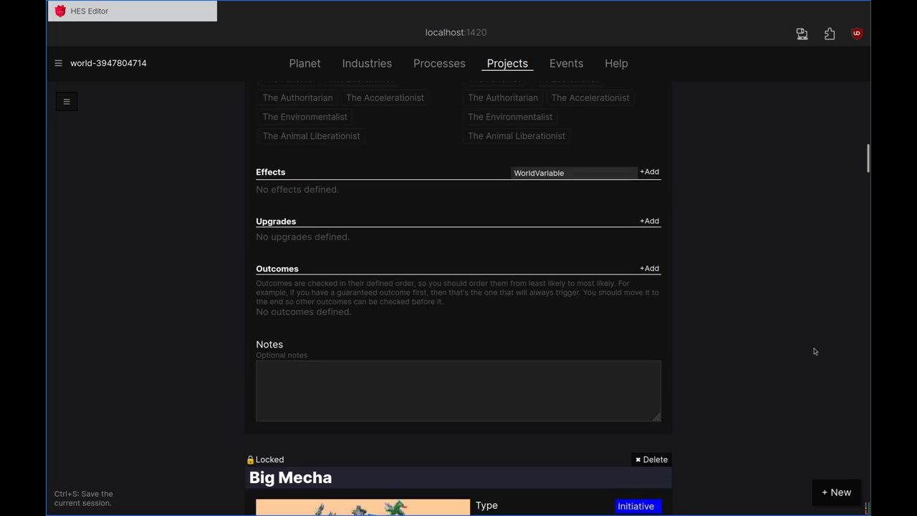
scroll(813, 349, up, 1)
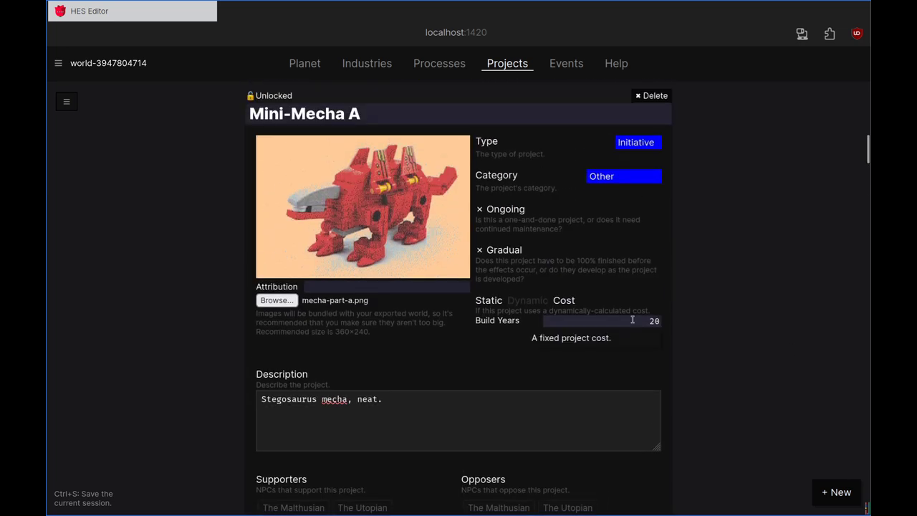
scroll(747, 292, up, 1)
scroll(727, 303, down, 4)
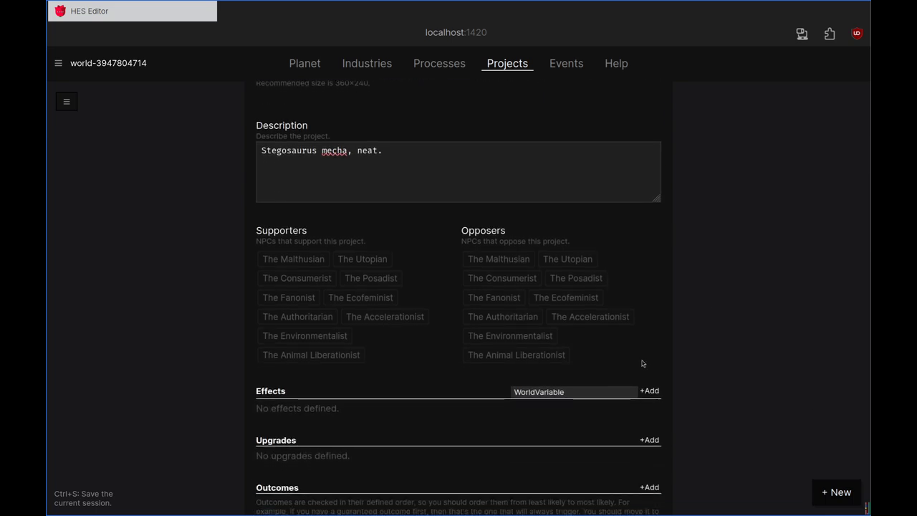
click(599, 394)
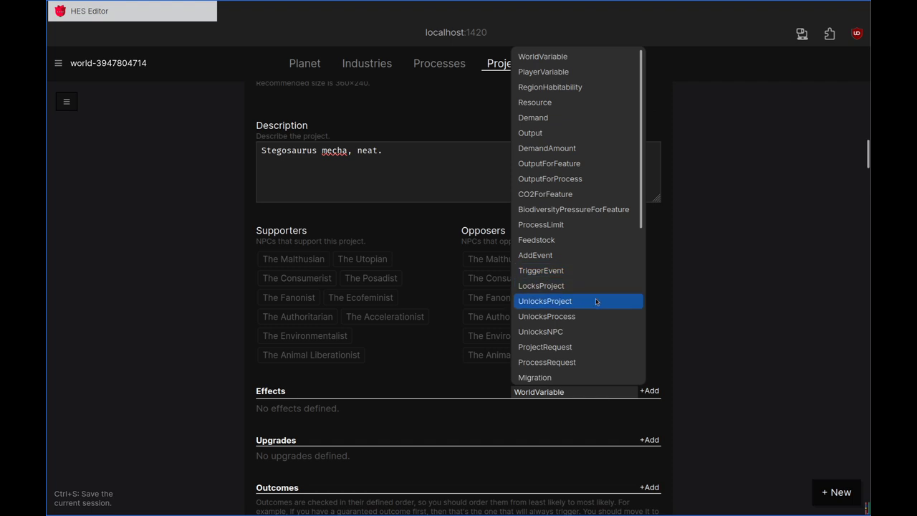
scroll(593, 301, down, 4)
scroll(573, 157, up, 3)
click(592, 175)
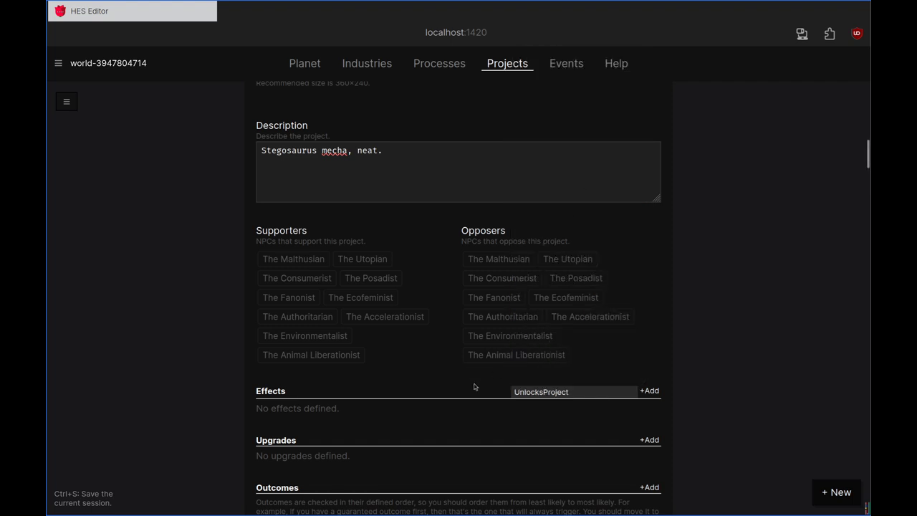
click(650, 391)
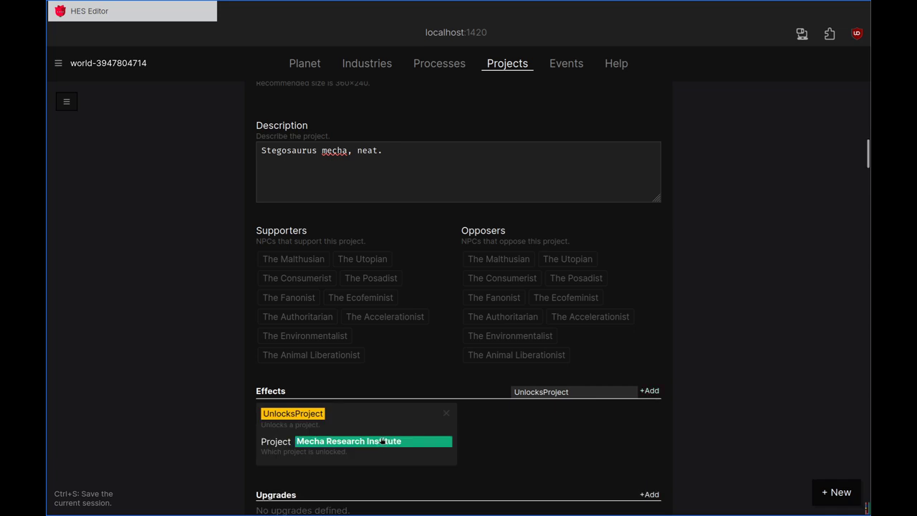
click(384, 442)
text(big)
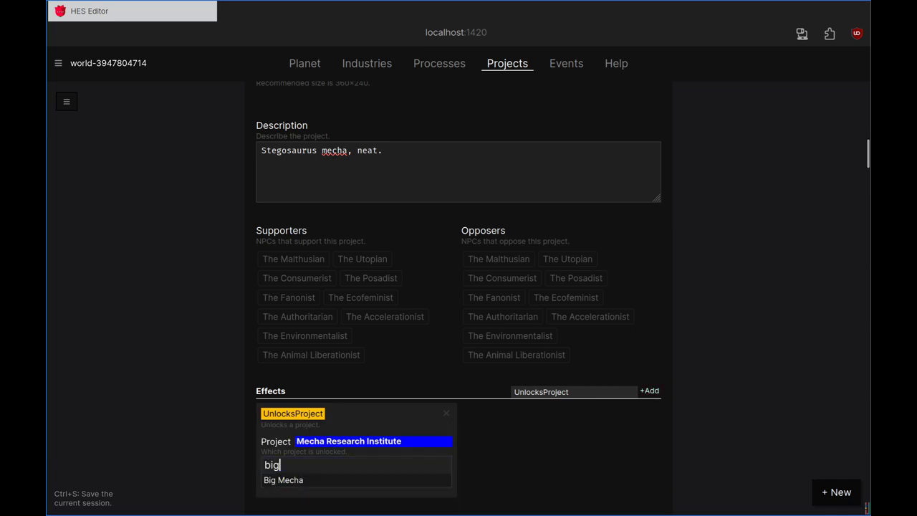
click(315, 480)
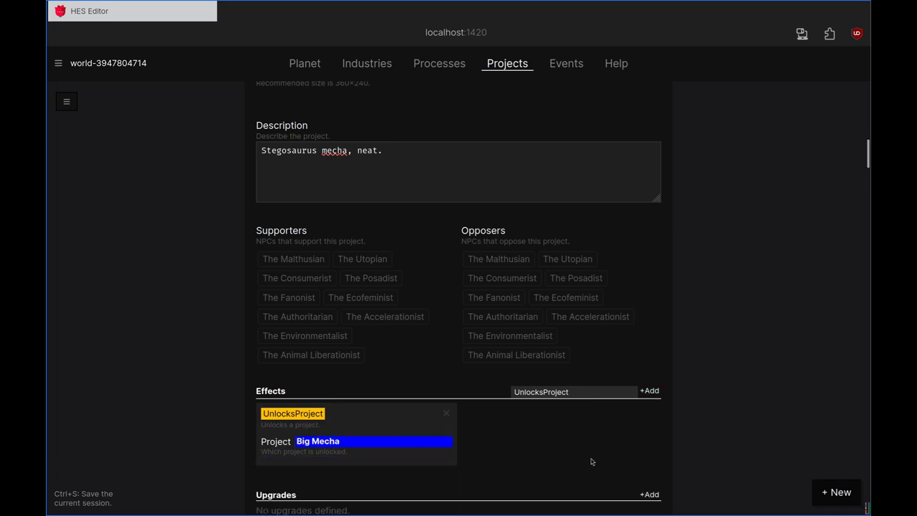
Step: Remove the UnlocksProject effect from the Mini-Mecha A project and confirm the removal
click(446, 414)
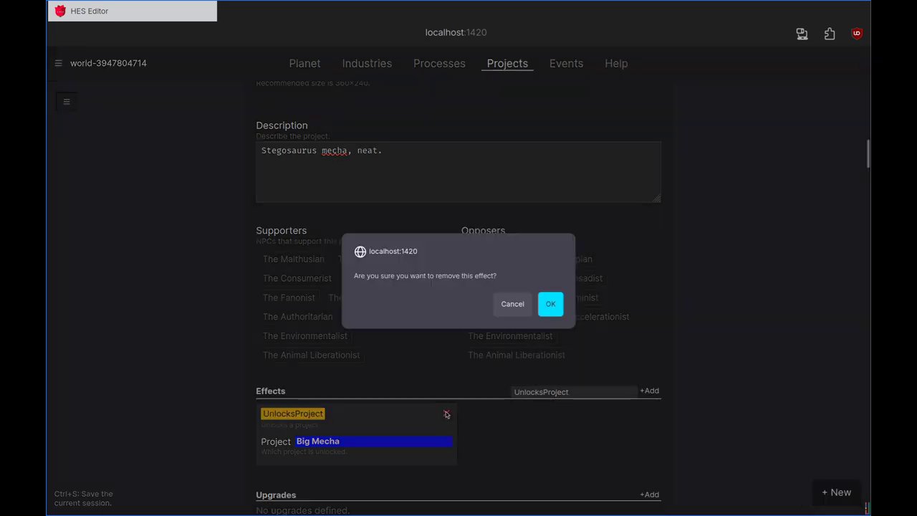
click(557, 307)
scroll(746, 369, up, 20)
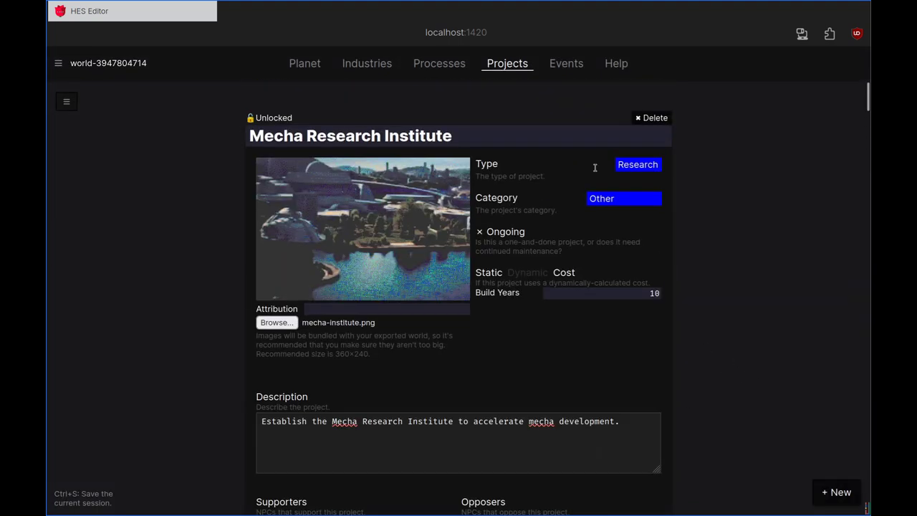
Step: Go to the world's events and examine the list of existing events
click(564, 63)
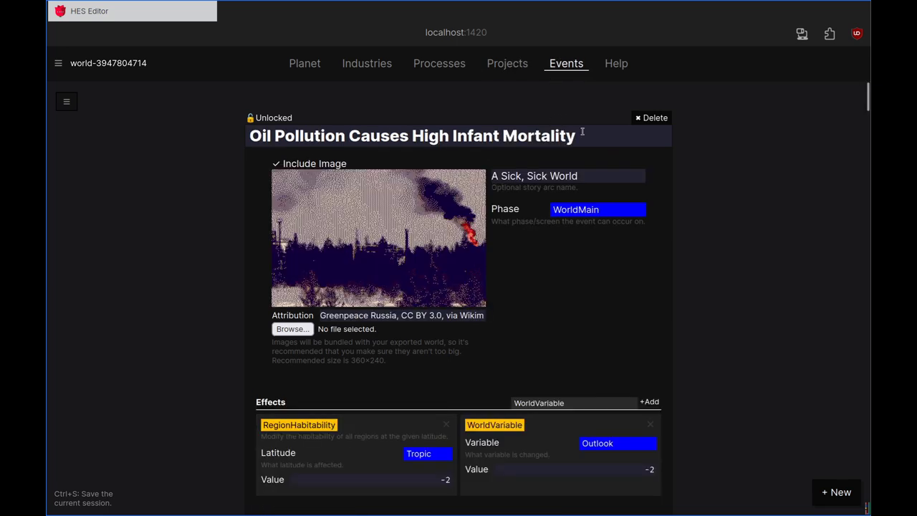
click(66, 101)
drag(203, 139, 221, 120)
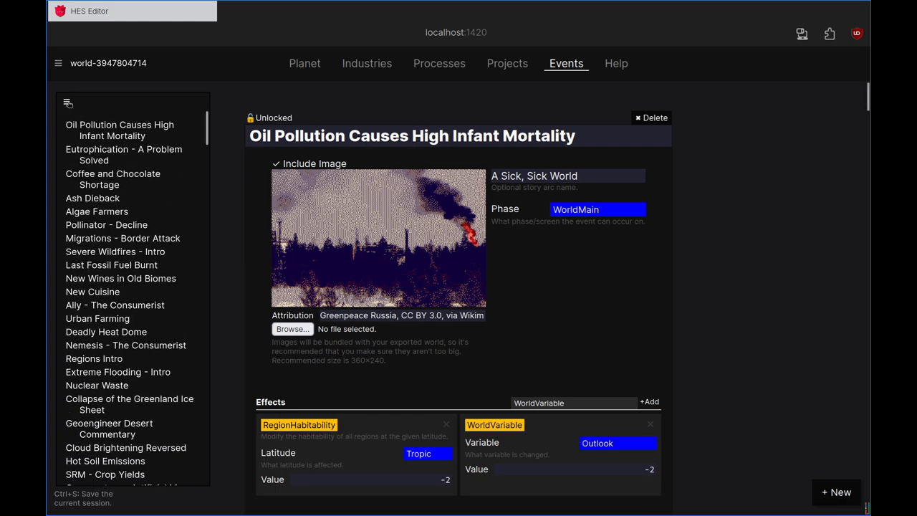
click(65, 101)
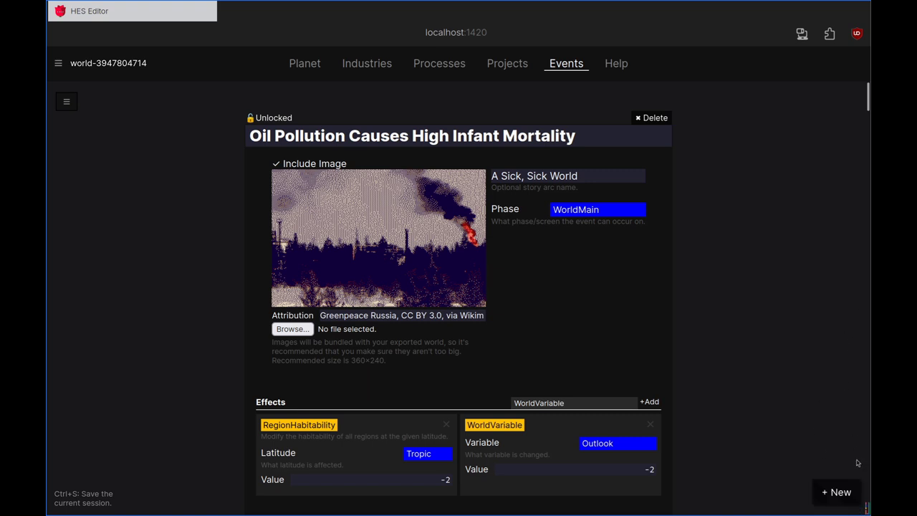
Step: Create a new event titled "Let's Build the Big Mecha!"
click(840, 495)
triple_click(327, 140)
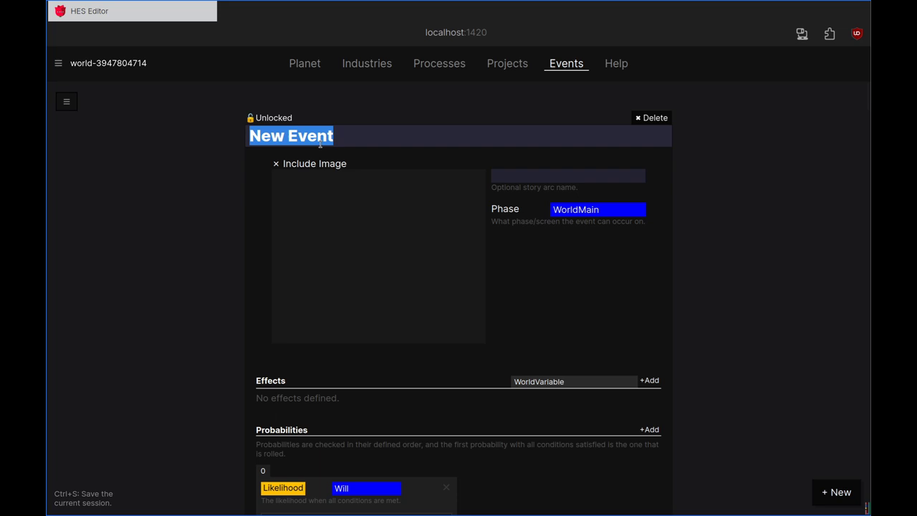
text(Let's Build)
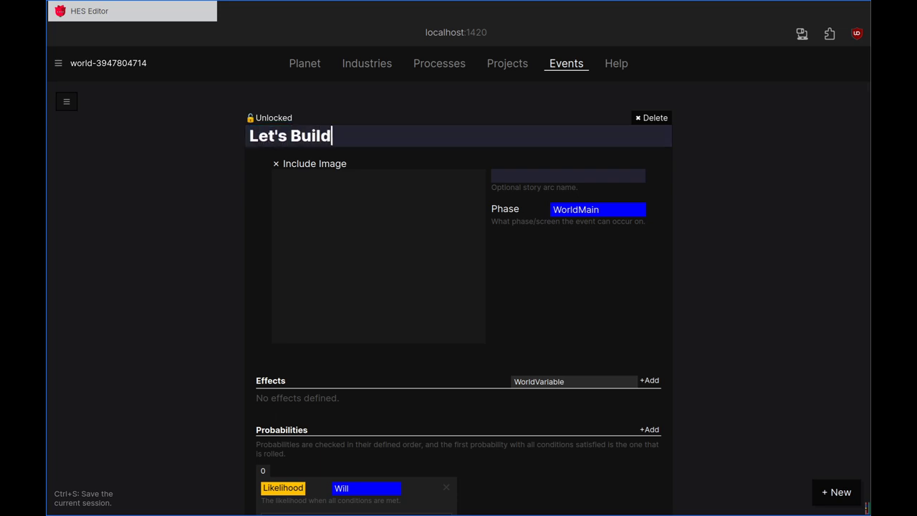
text( the Big Mecha!)
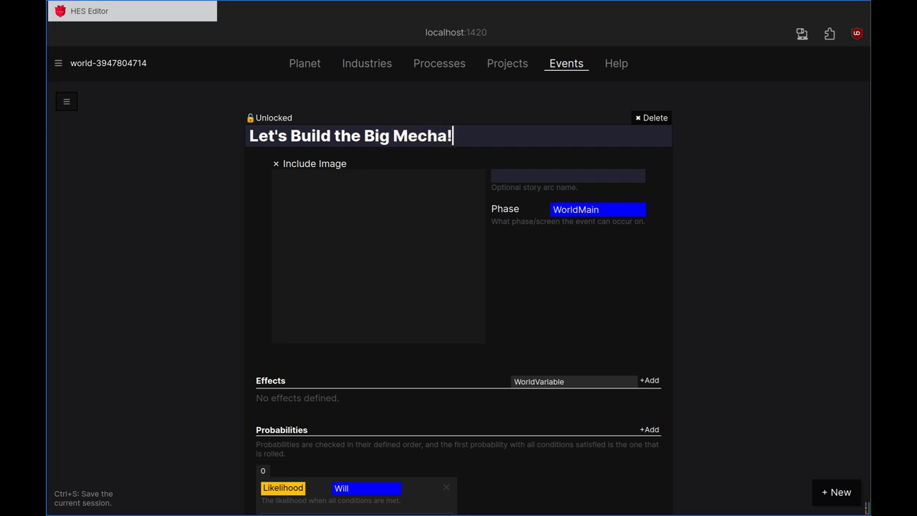
Step: Include an image in the Big Mecha event and upload mecha.png for it
click(314, 165)
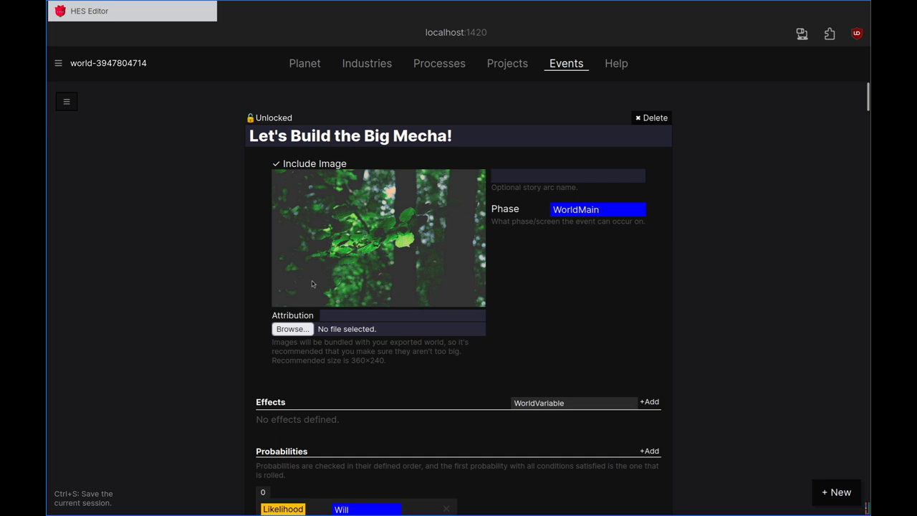
click(293, 328)
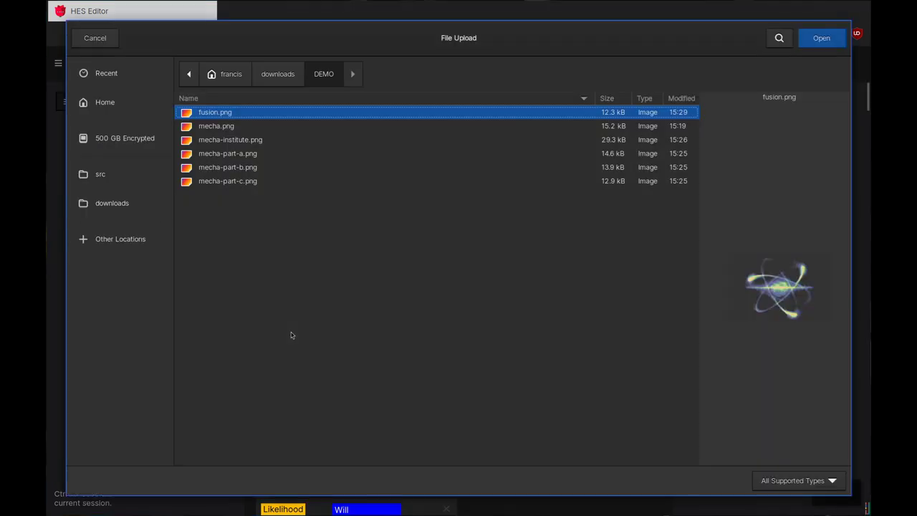
click(251, 141)
click(242, 128)
double_click(238, 131)
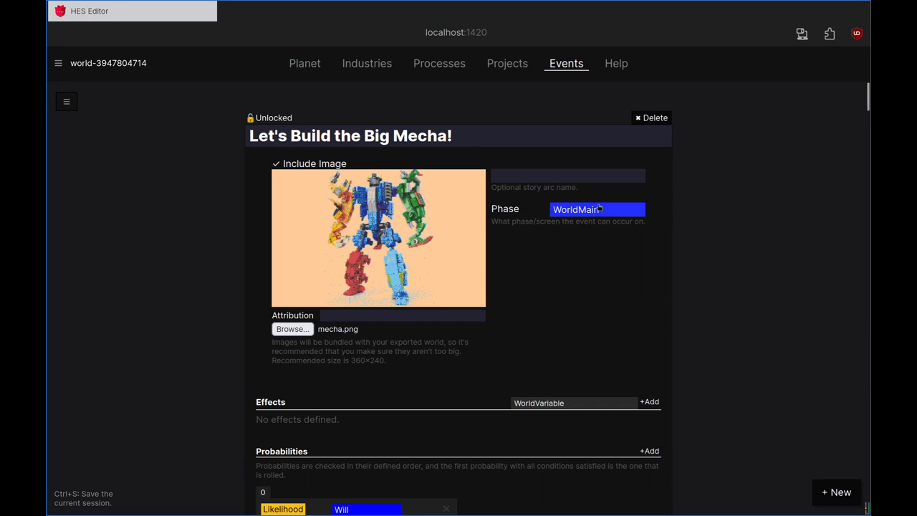
Step: Review the available phases and choose WorldMain for the Big Mecha event
click(577, 209)
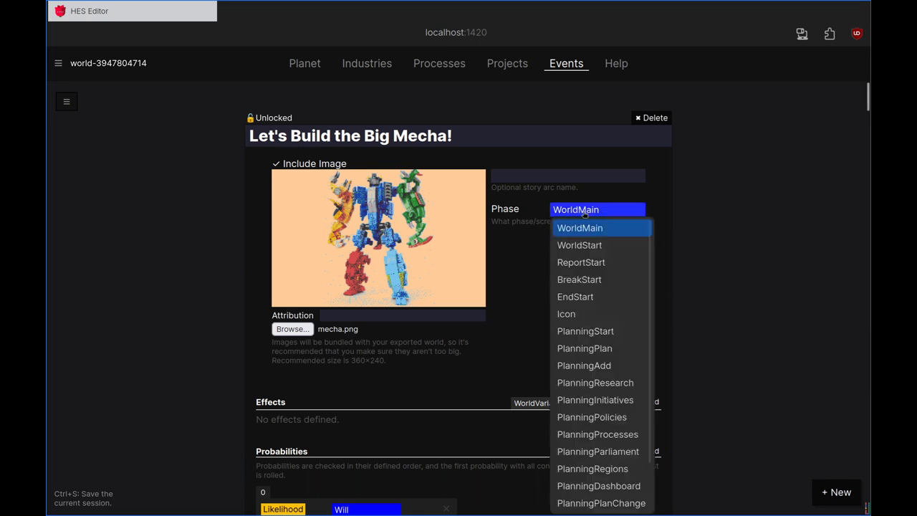
scroll(593, 326, down, 1)
scroll(622, 401, up, 1)
click(615, 228)
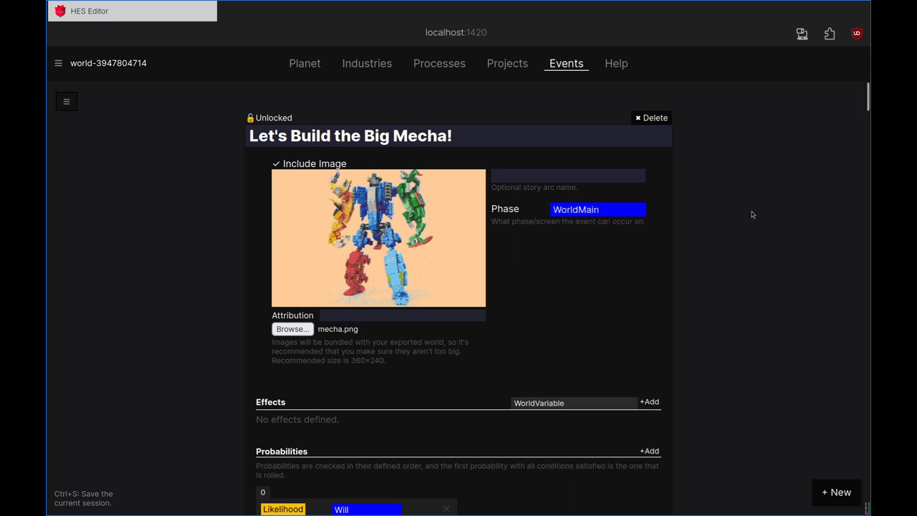
Step: Add an UnlocksProject effect to the event with Big Mecha as the project
scroll(752, 215, down, 3)
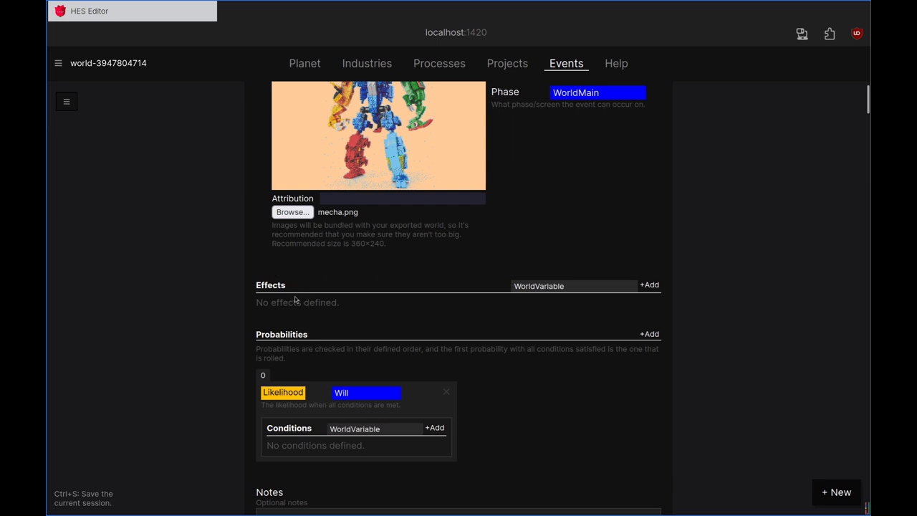
click(594, 287)
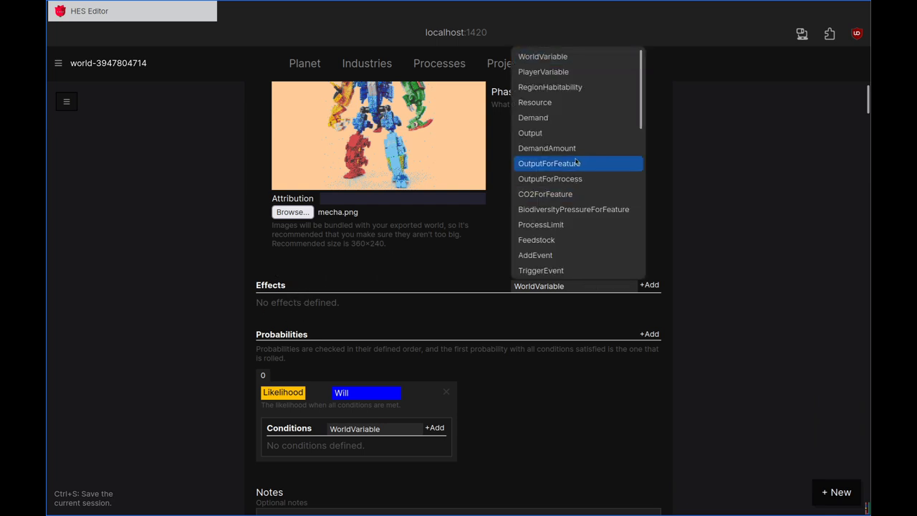
scroll(577, 162, down, 4)
scroll(566, 156, up, 2)
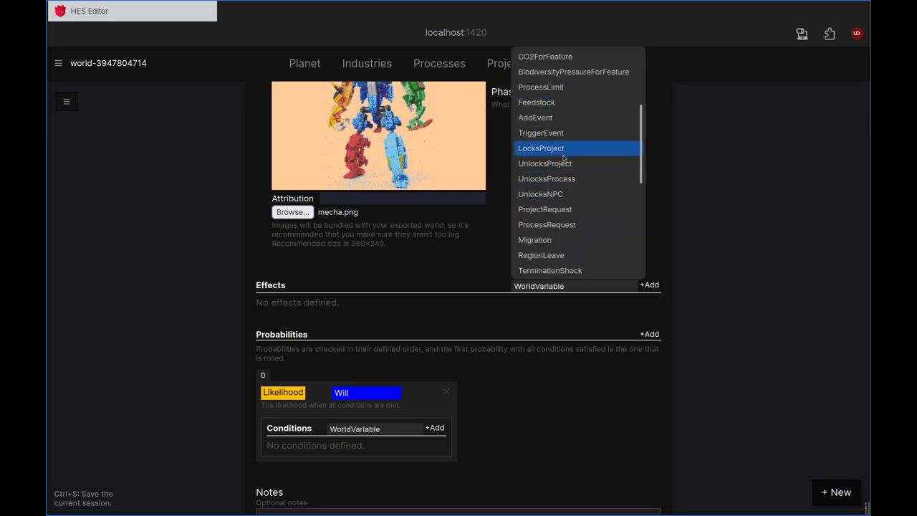
click(565, 163)
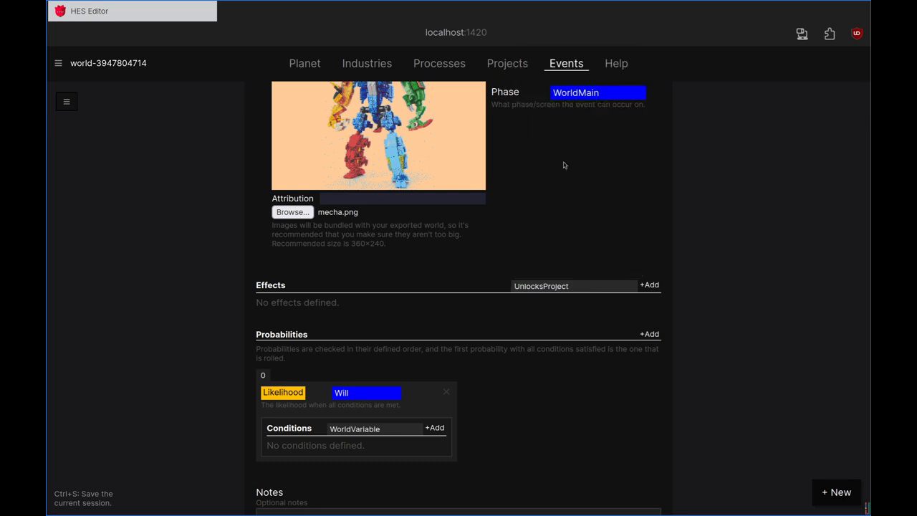
click(649, 286)
click(377, 335)
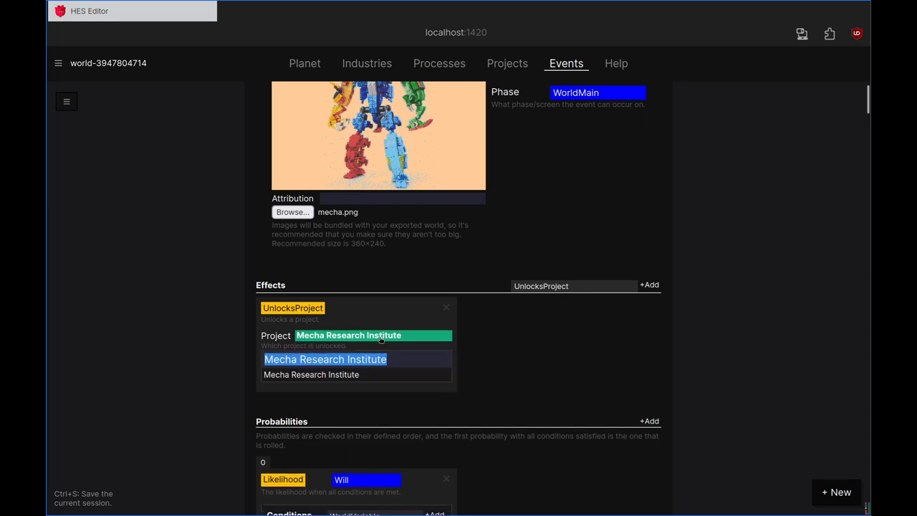
text(Big Mecha)
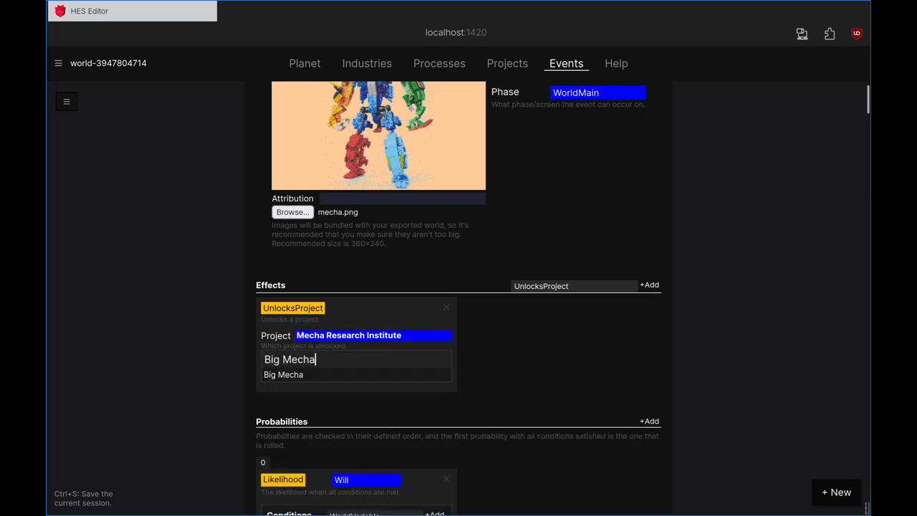
click(382, 375)
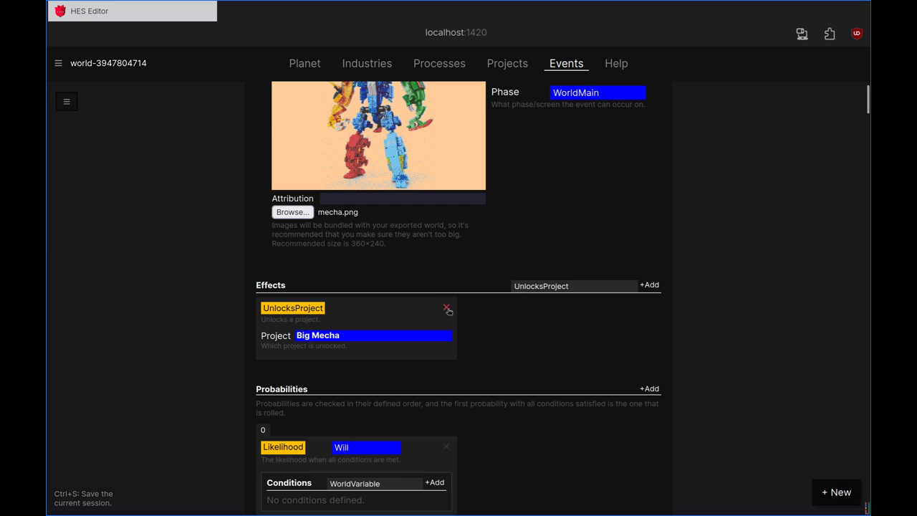
Step: Add two extra probabilities to the Big Mecha event
scroll(516, 333, down, 2)
scroll(542, 240, down, 2)
scroll(483, 408, up, 2)
scroll(483, 408, up, 4)
scroll(692, 387, down, 4)
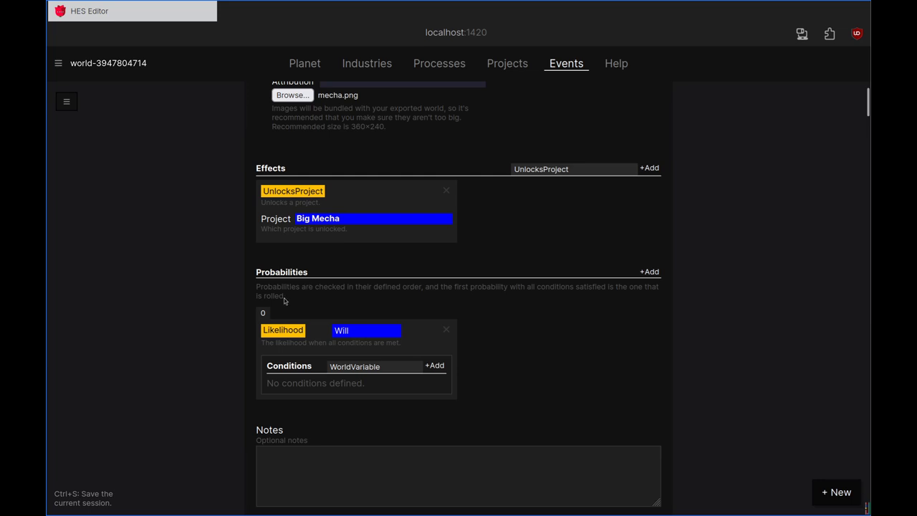
click(651, 275)
click(650, 276)
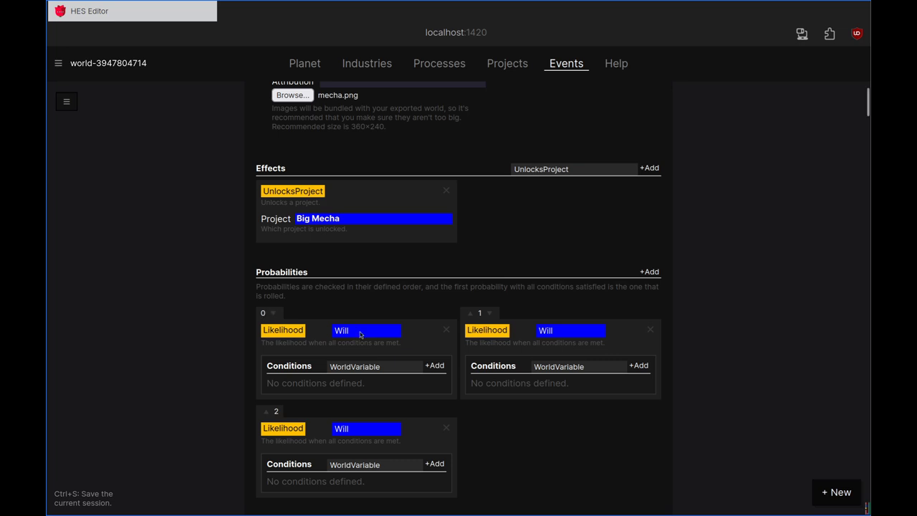
Step: Remove the two extra probabilities from the event, keeping only the first one
click(447, 429)
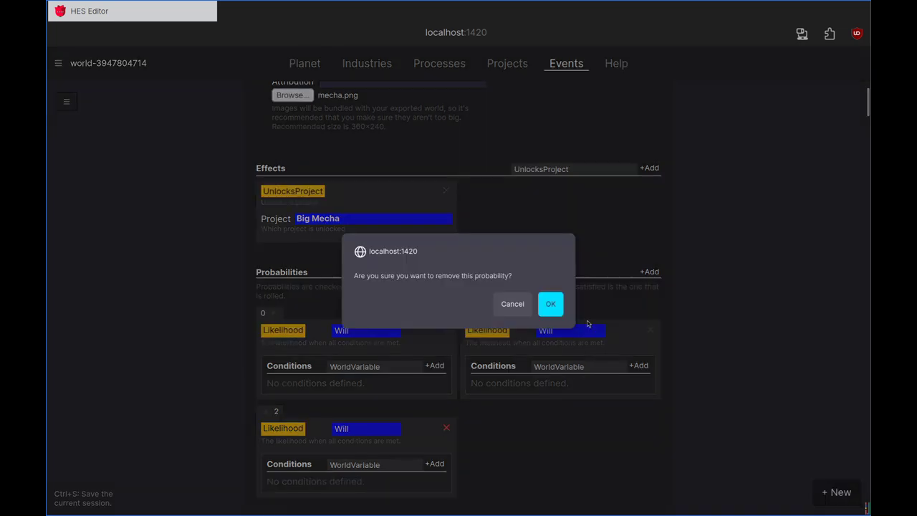
click(550, 308)
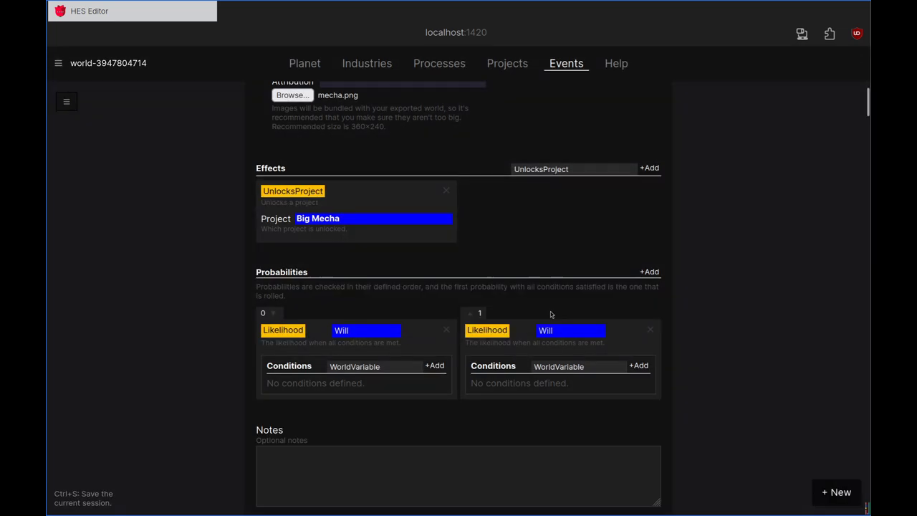
ctrl+click(652, 336)
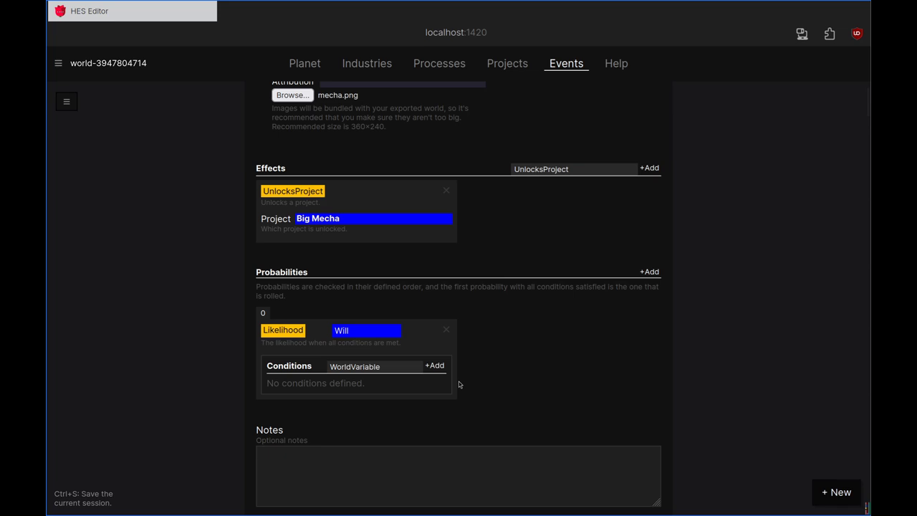
Step: Add a ProjectStatus condition to the Big Mecha event's probability and set its project to Mini-Mecha A
click(387, 368)
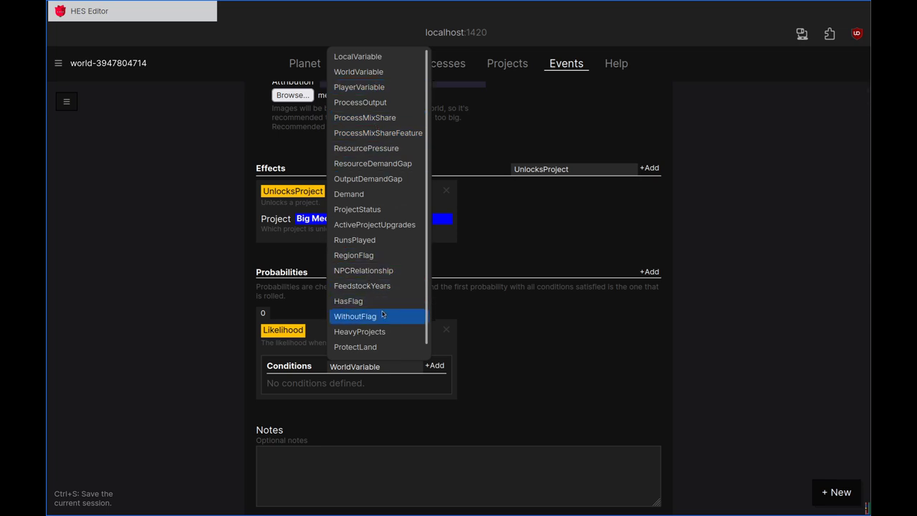
scroll(379, 290, down, 1)
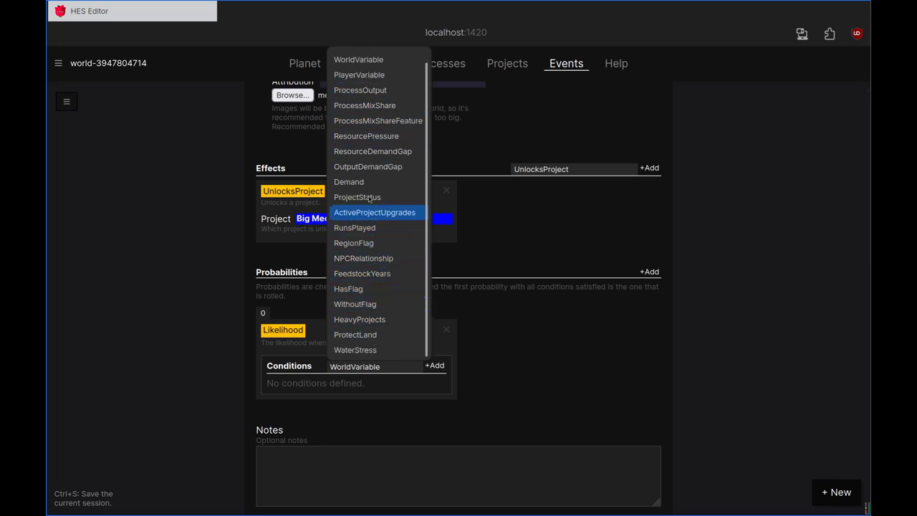
click(369, 197)
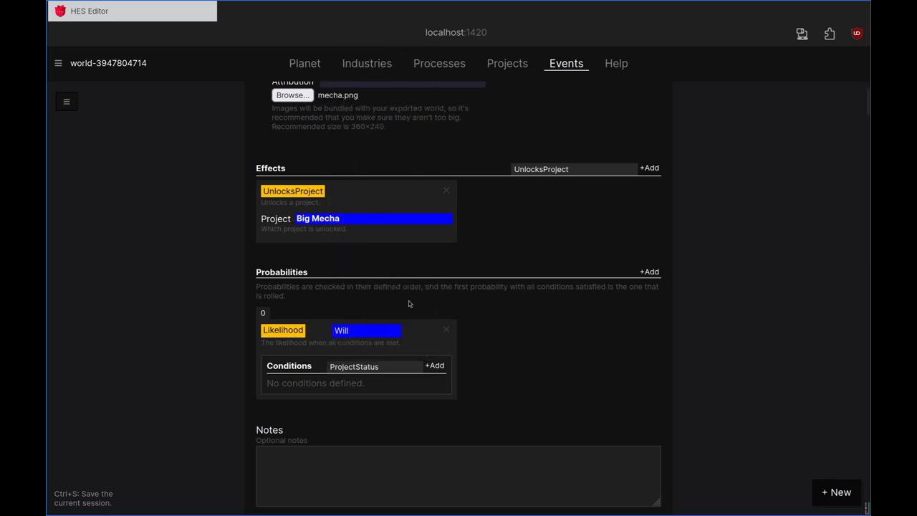
click(435, 366)
scroll(652, 397, down, 2)
click(368, 305)
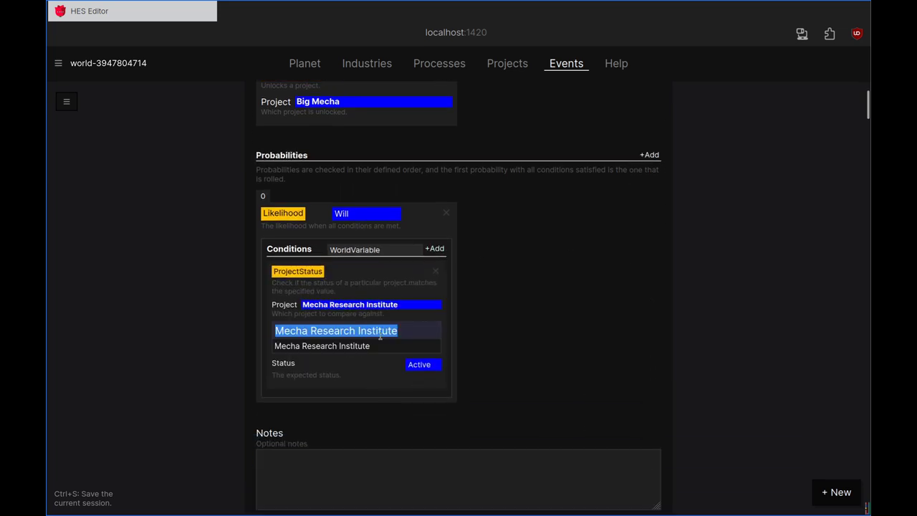
text(Mini)
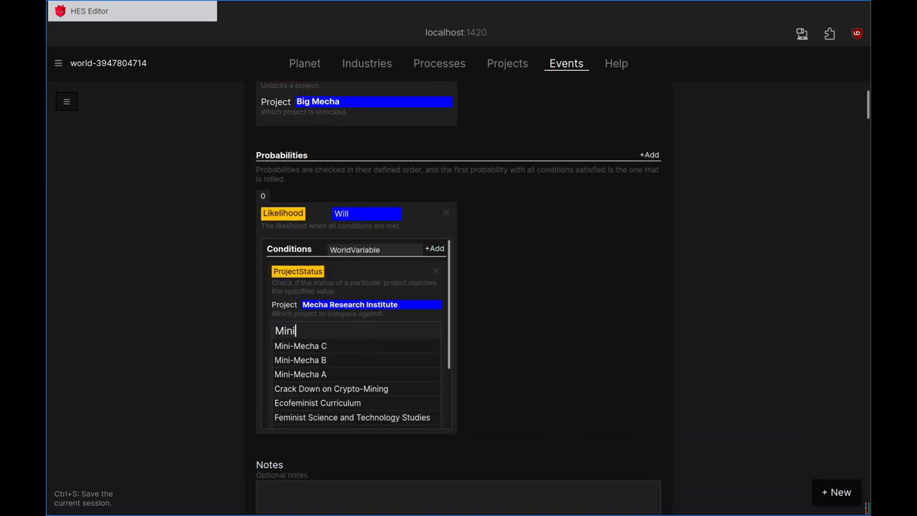
click(346, 374)
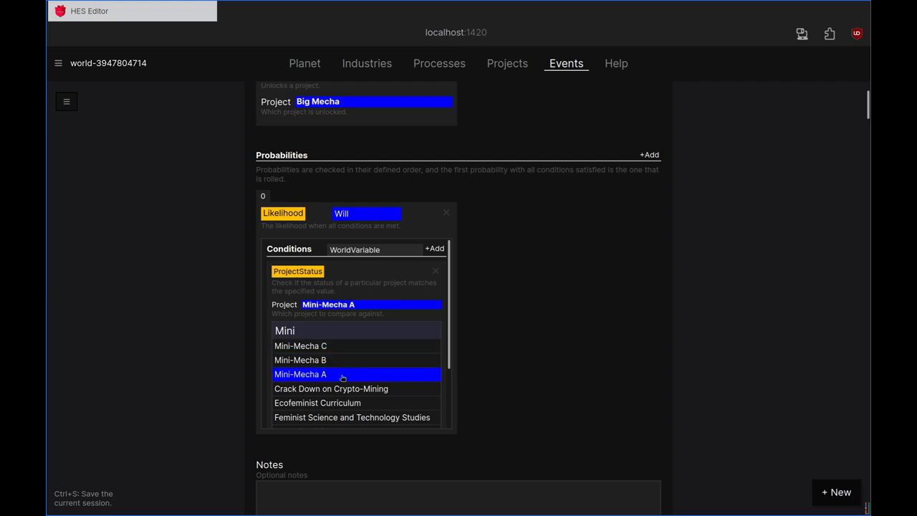
click(527, 322)
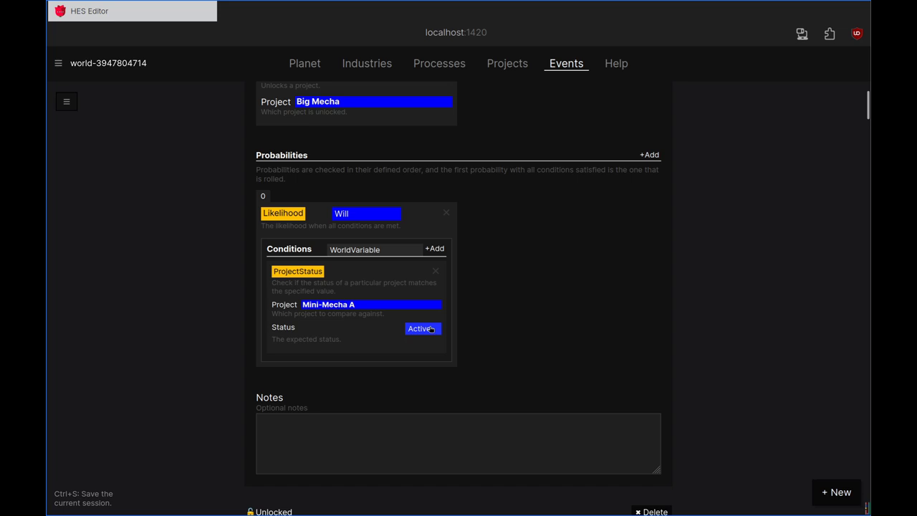
Step: Review the condition's status options and the Ongoing setting of the Mecha Research Institute project
click(430, 328)
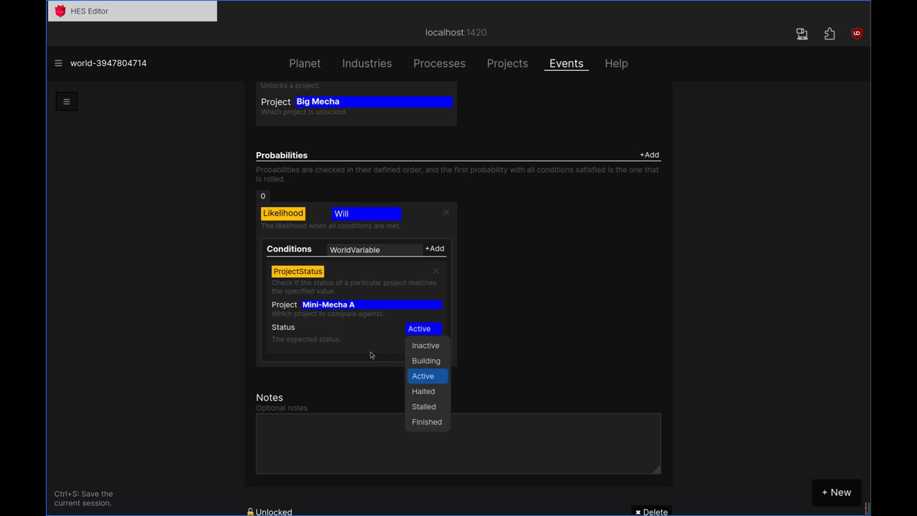
click(434, 380)
click(514, 63)
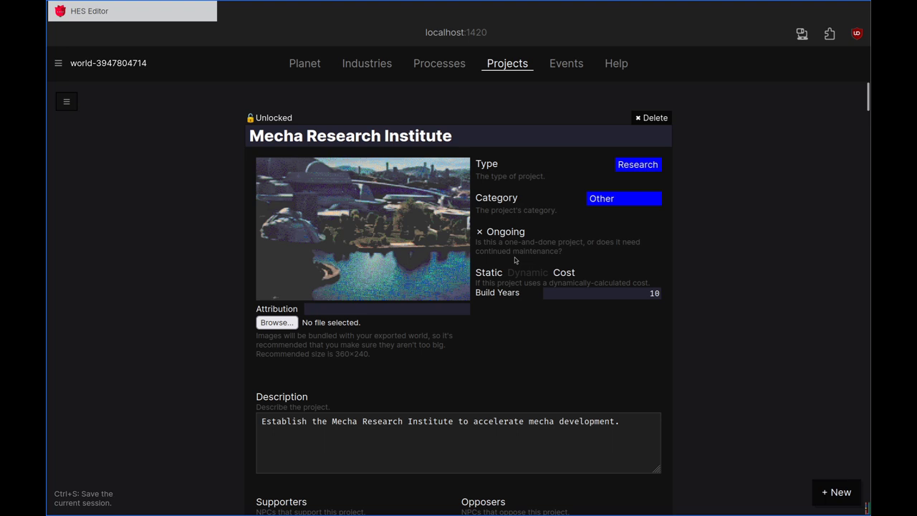
click(511, 234)
click(505, 239)
Step: Set the expected status of the Big Mecha event's Mini-Mecha A condition to Finished
click(567, 68)
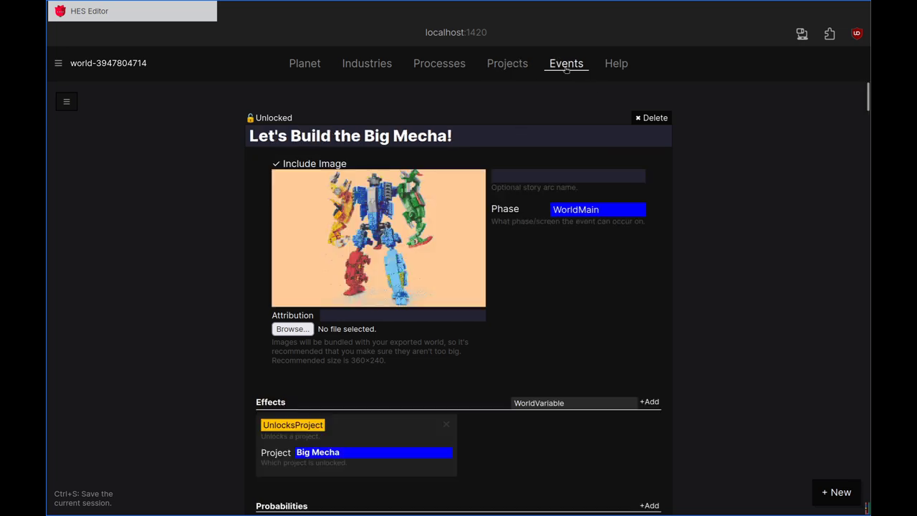
scroll(528, 361, down, 5)
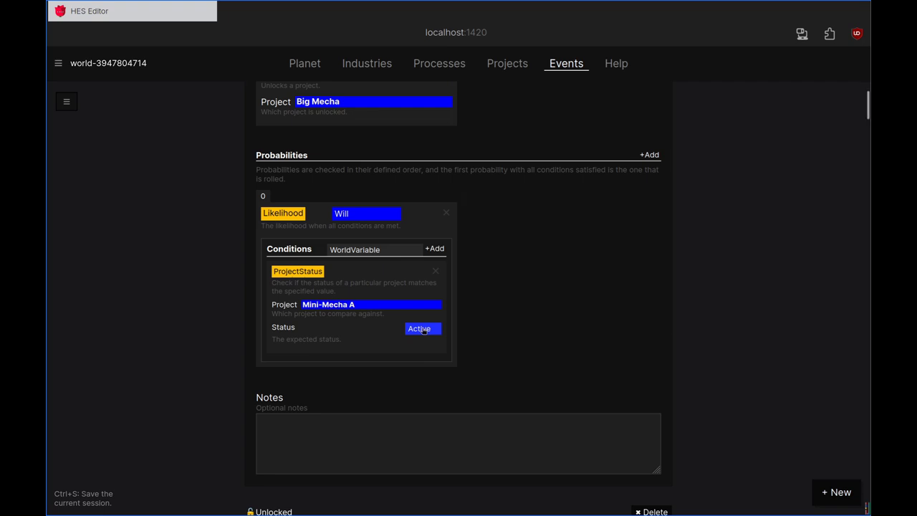
click(423, 330)
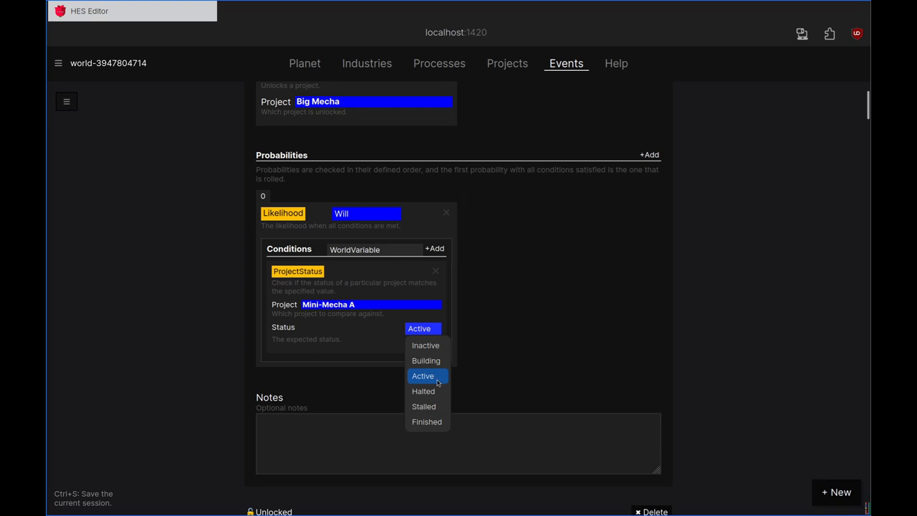
click(434, 422)
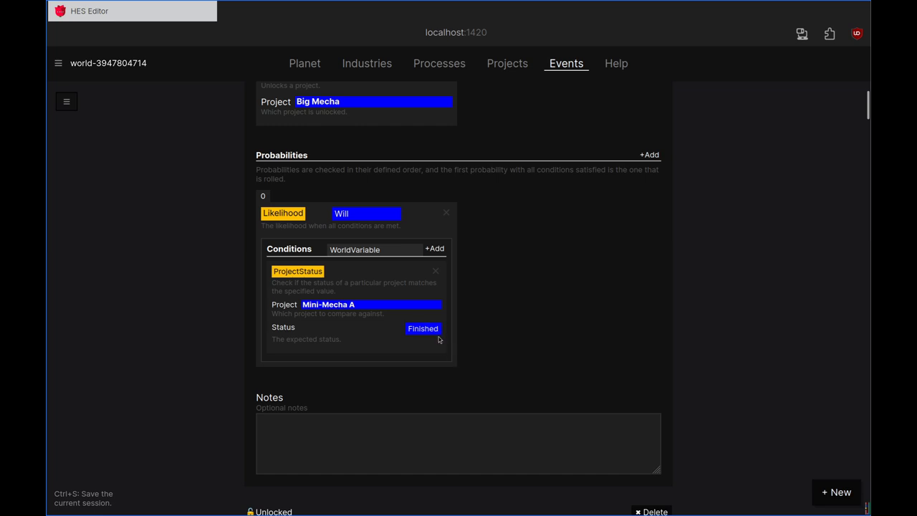
Step: Add a second ProjectStatus condition to the event with project Mini-Mecha B and status Finished
click(401, 253)
scroll(380, 430, down, 3)
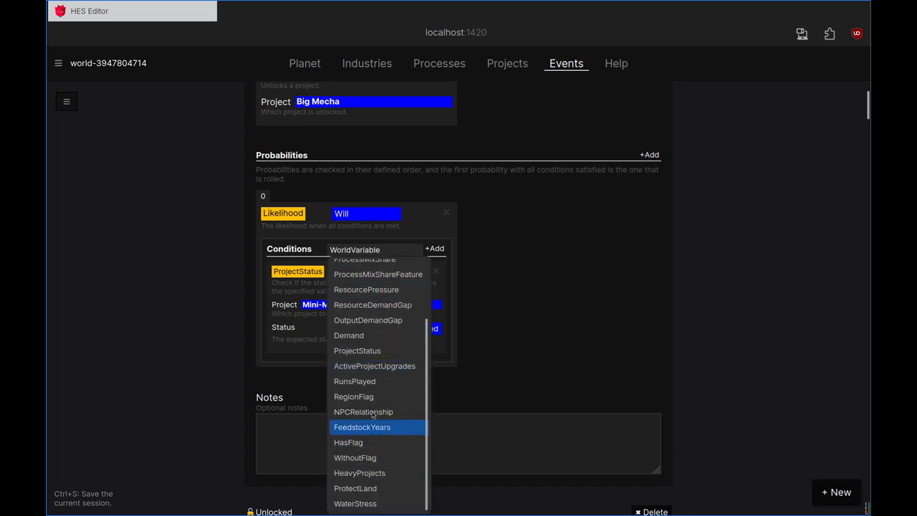
click(382, 351)
click(434, 249)
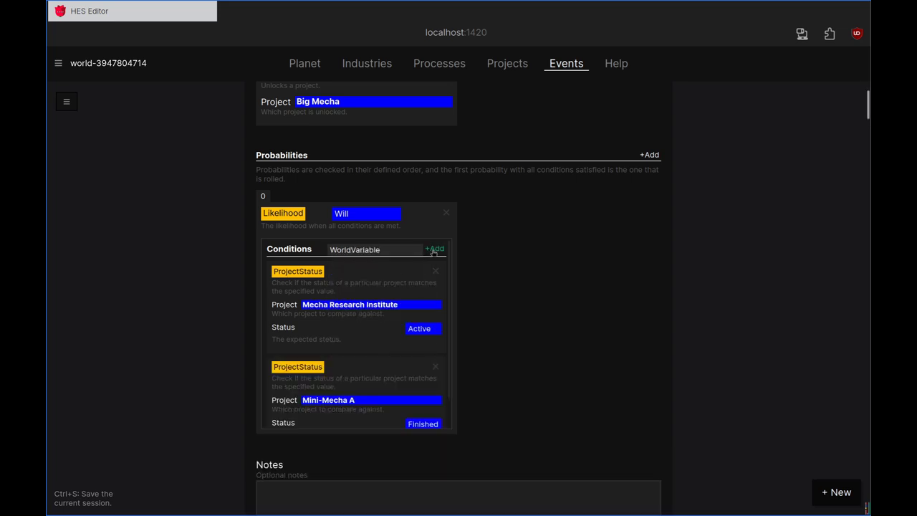
click(380, 305)
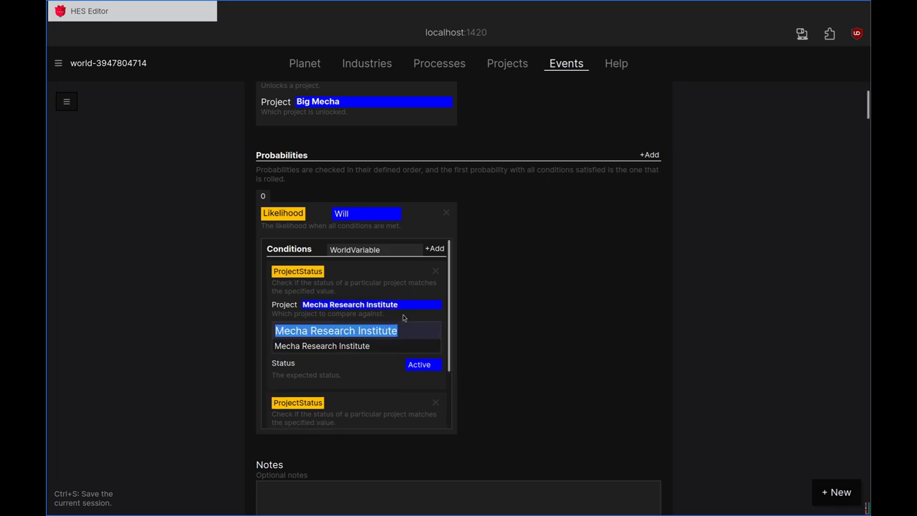
text(Mini)
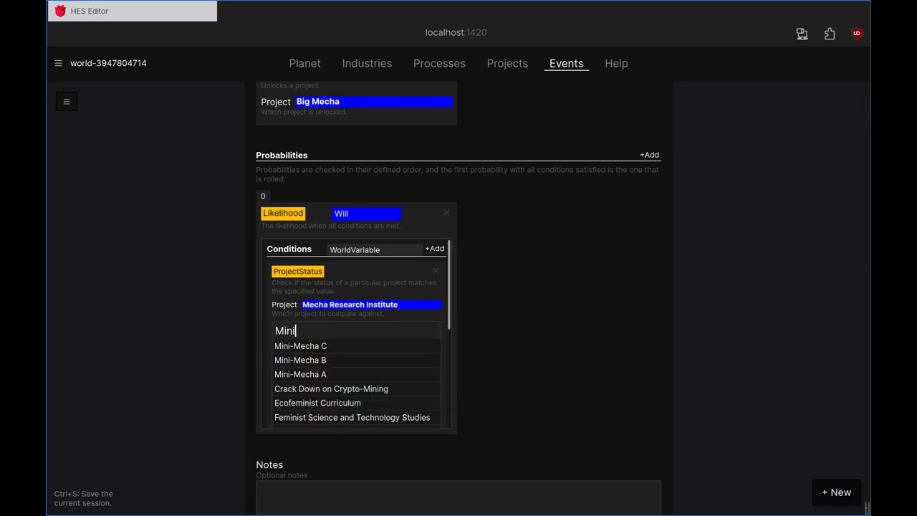
click(323, 365)
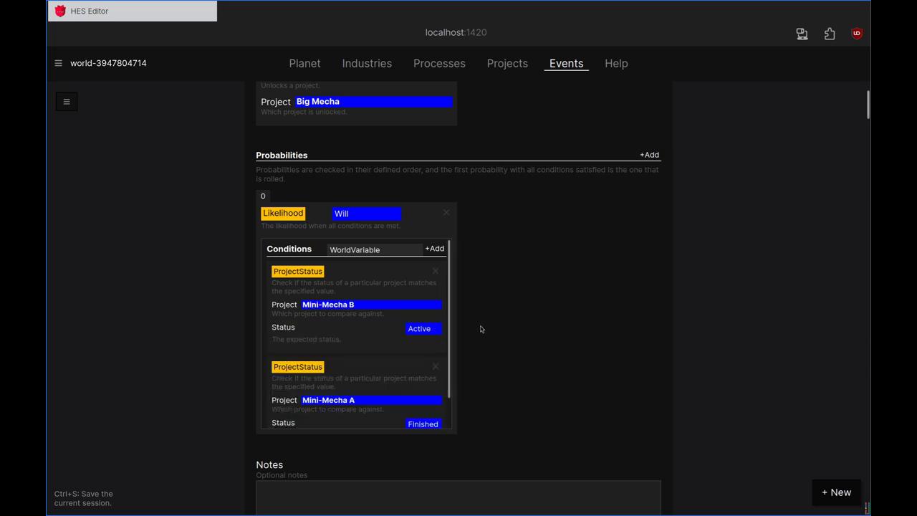
click(420, 329)
click(427, 420)
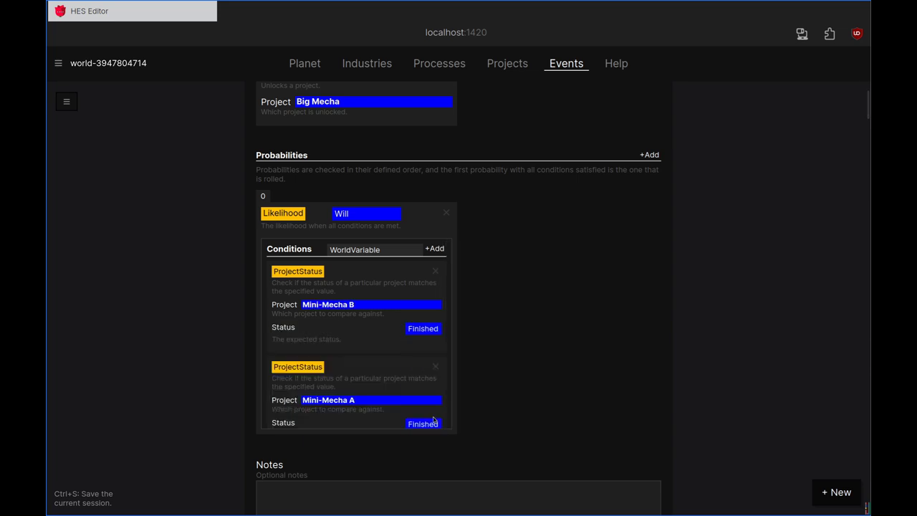
click(435, 249)
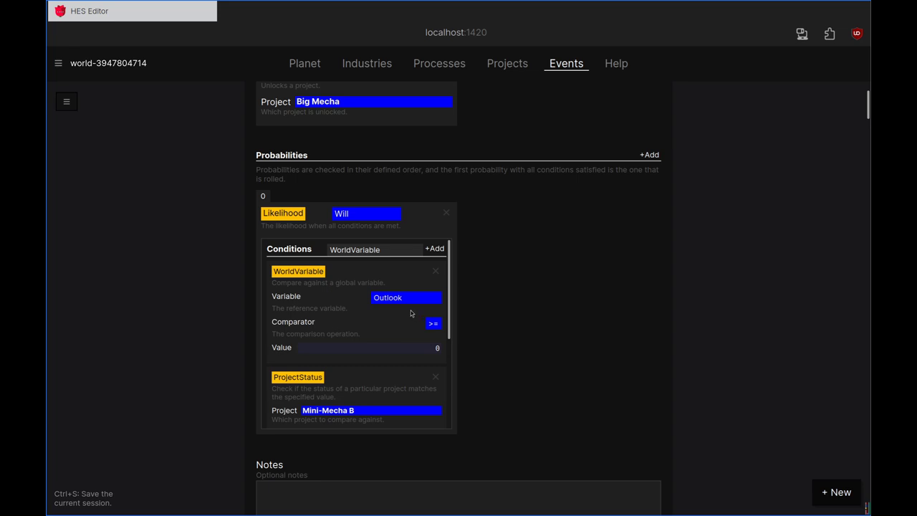
click(435, 270)
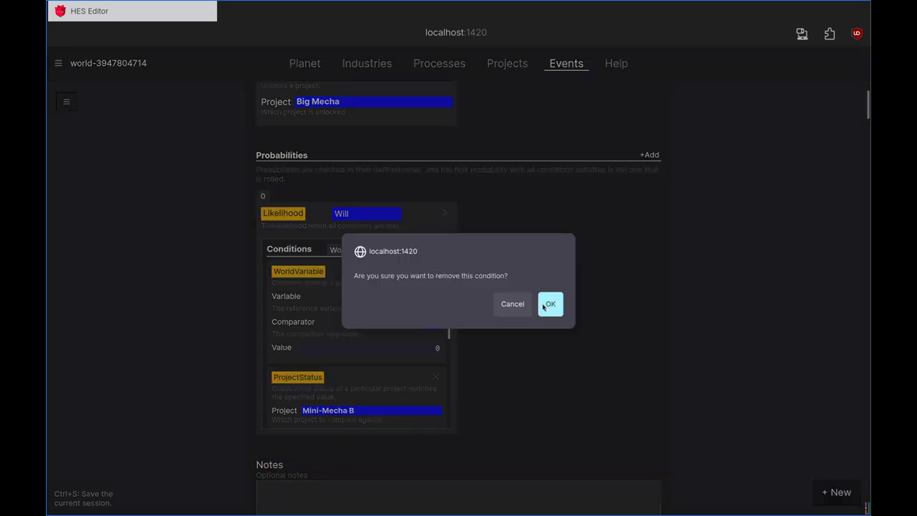
click(549, 304)
Step: Add a third ProjectStatus condition to the event with project Mini-Mecha C and status Finished
click(391, 250)
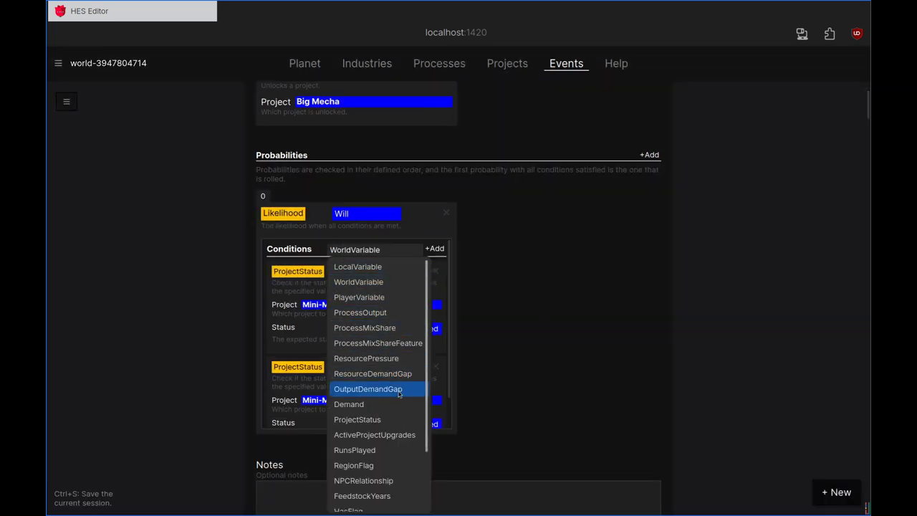
click(392, 421)
click(435, 248)
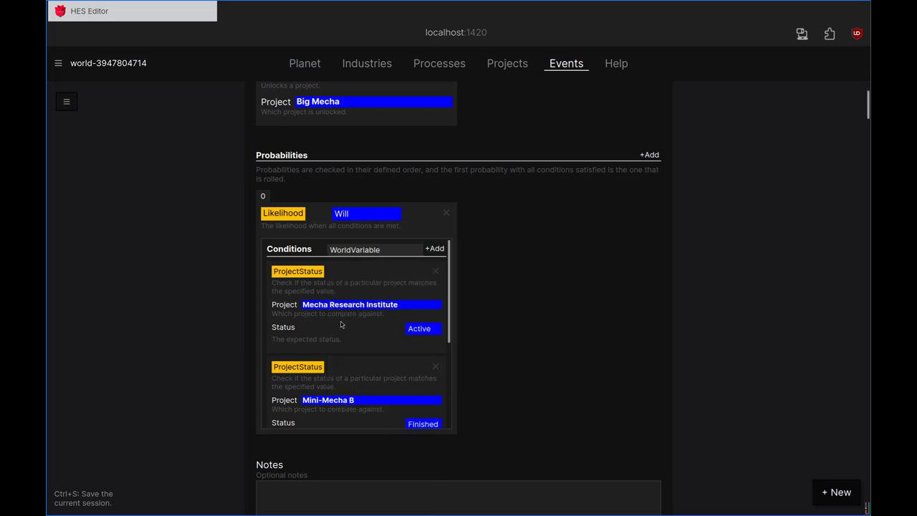
click(373, 304)
text(Mini)
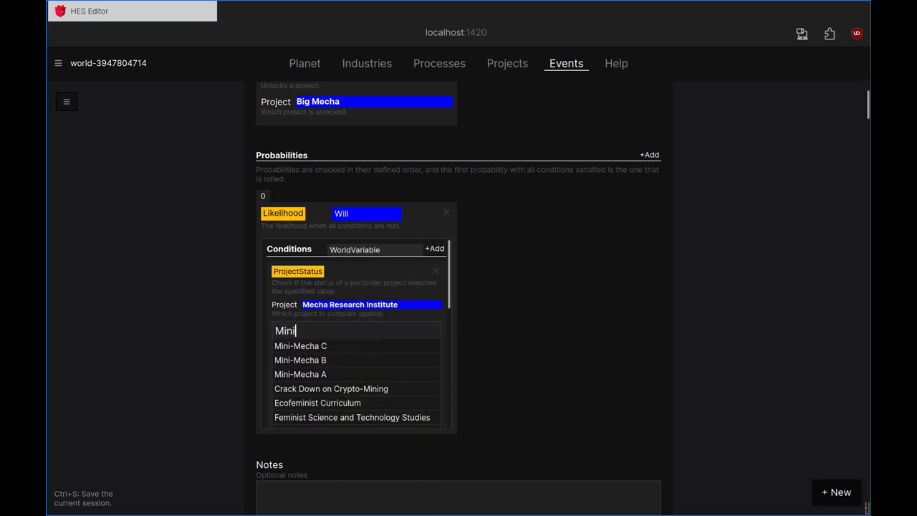
click(359, 346)
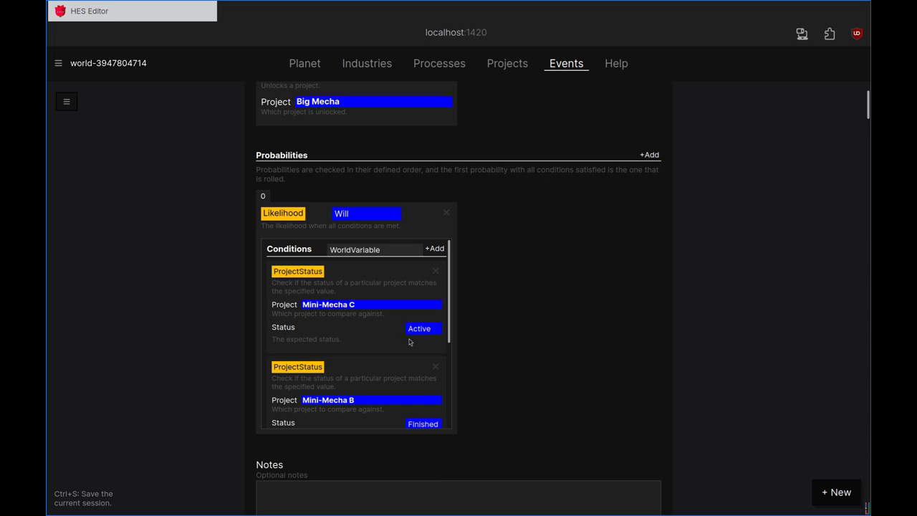
click(422, 330)
click(427, 421)
Step: Review the event's Mini-Mecha conditions and the available likelihoods, keeping Will as the likelihood
scroll(436, 344, down, 3)
scroll(437, 346, down, 1)
scroll(612, 345, up, 2)
scroll(344, 263, up, 3)
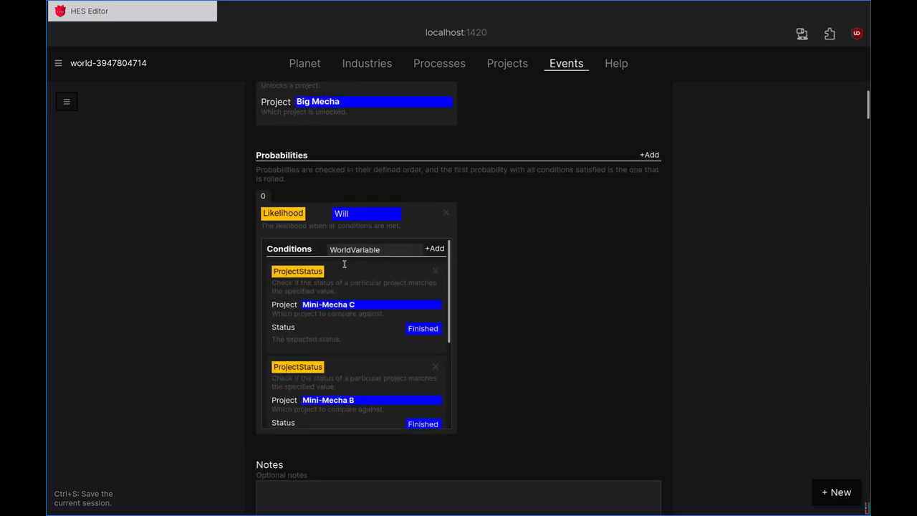
click(372, 214)
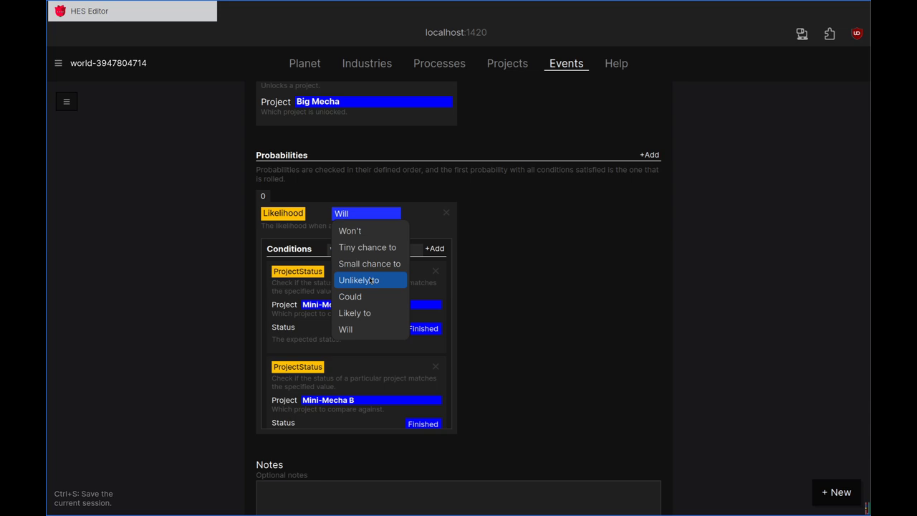
click(360, 333)
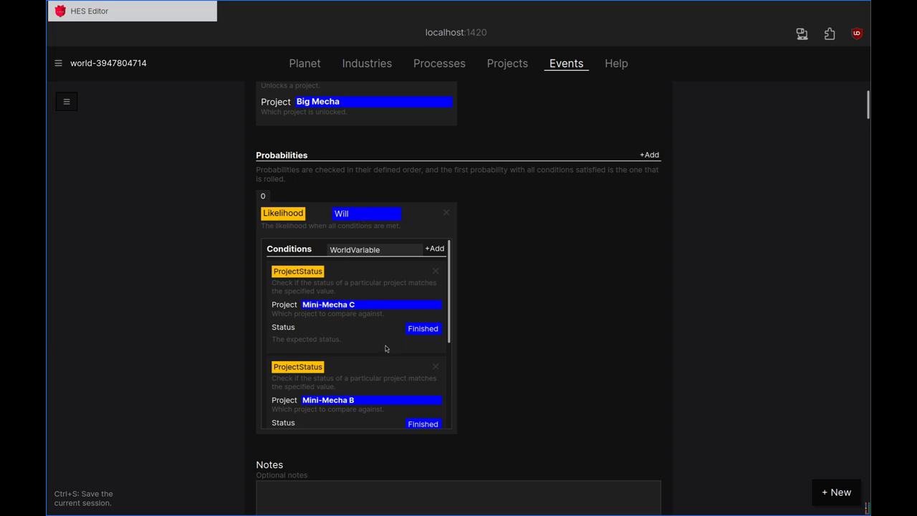
scroll(386, 347, down, 3)
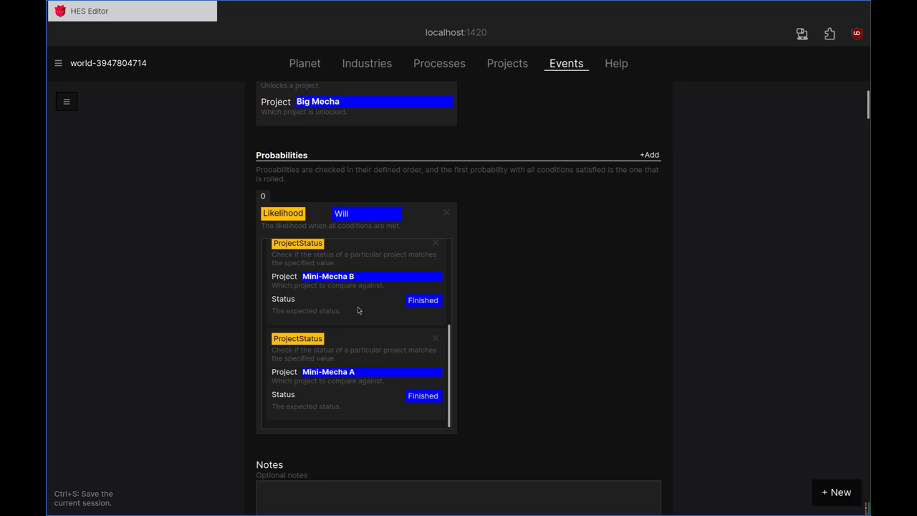
scroll(382, 379, up, 3)
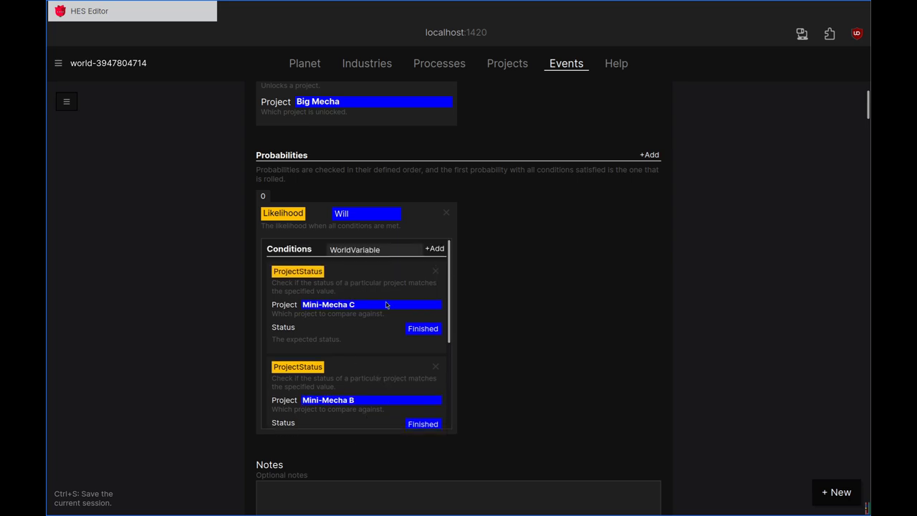
scroll(494, 331, up, 5)
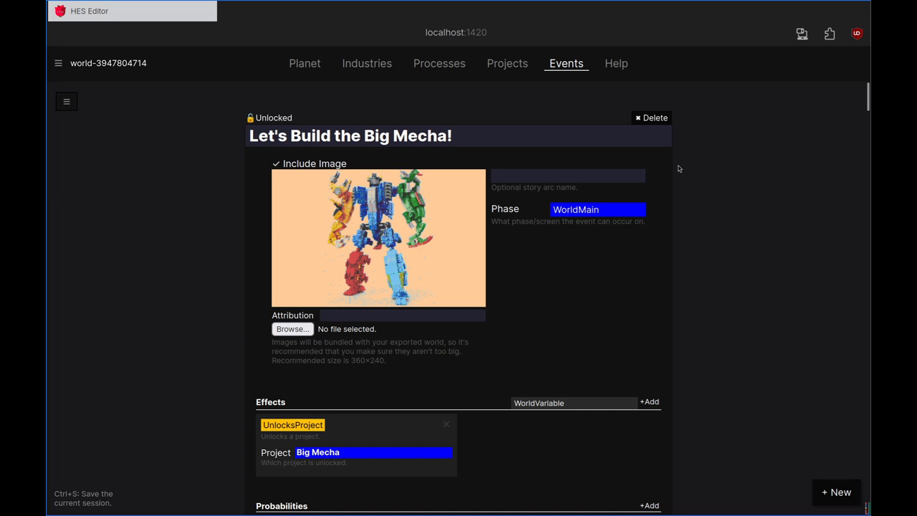
Step: Save the current editing session and dismiss the save notification
click(58, 64)
click(148, 198)
key(ctrl+s)
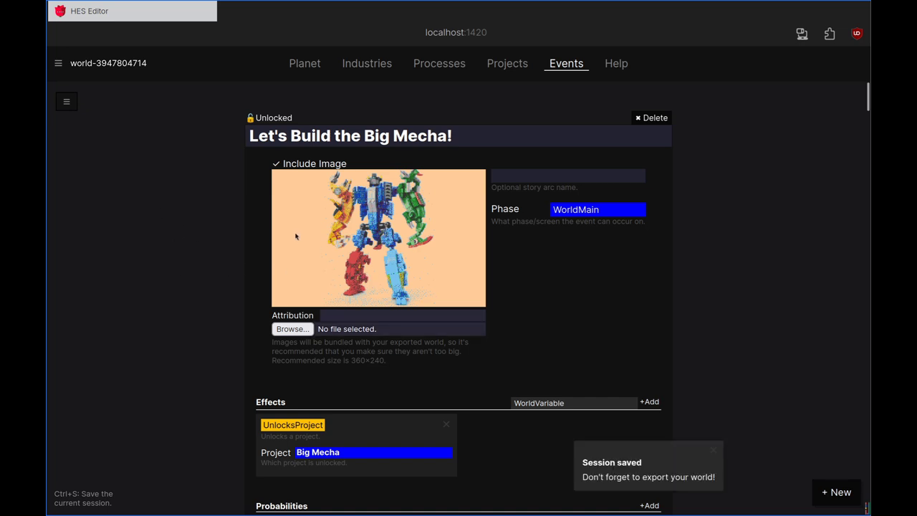
click(714, 452)
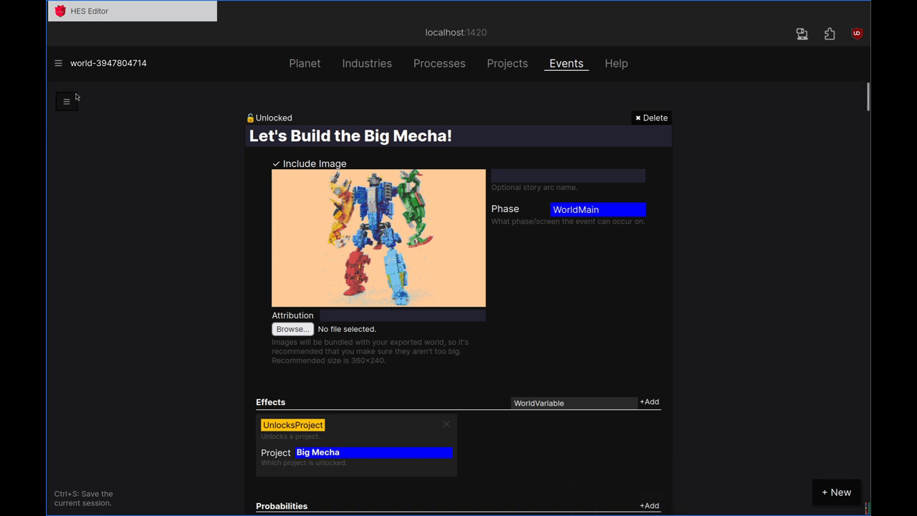
Step: Export the world under the name mechas and dismiss the download notification
click(58, 63)
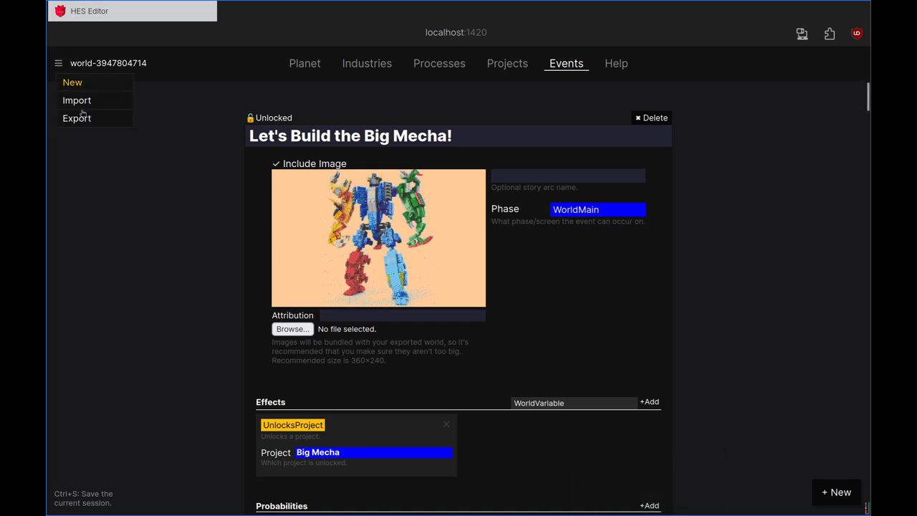
click(76, 119)
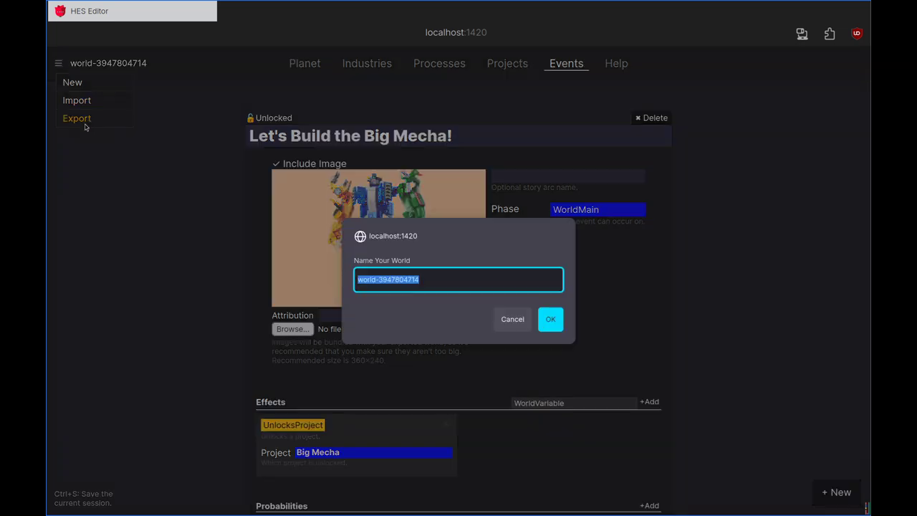
triple_click(422, 272)
text(mechas)
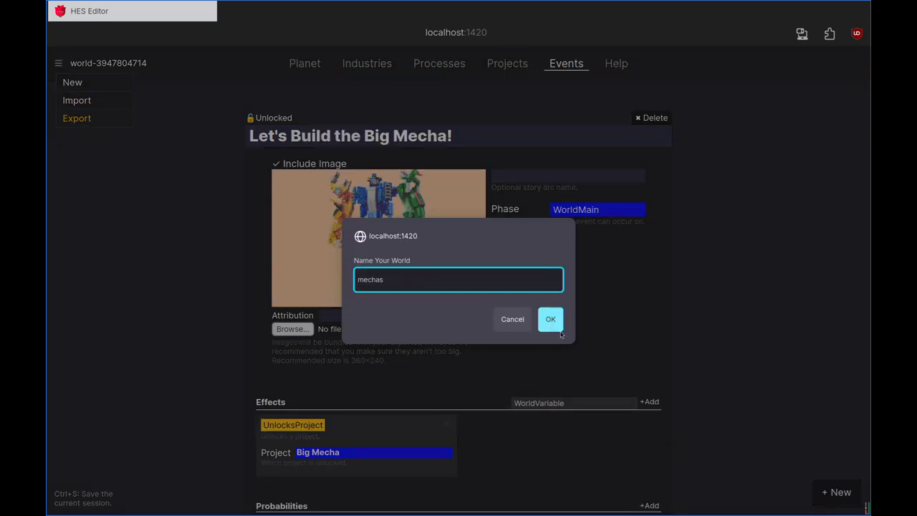
click(551, 326)
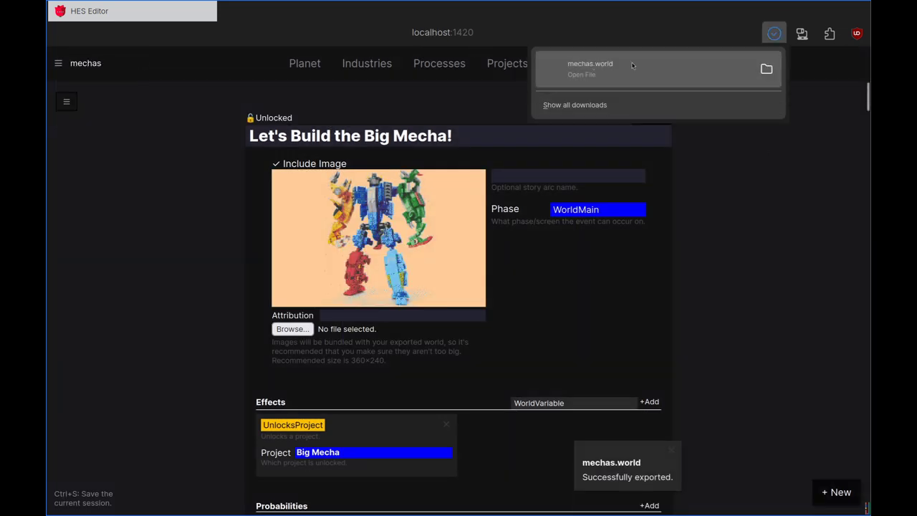
click(778, 297)
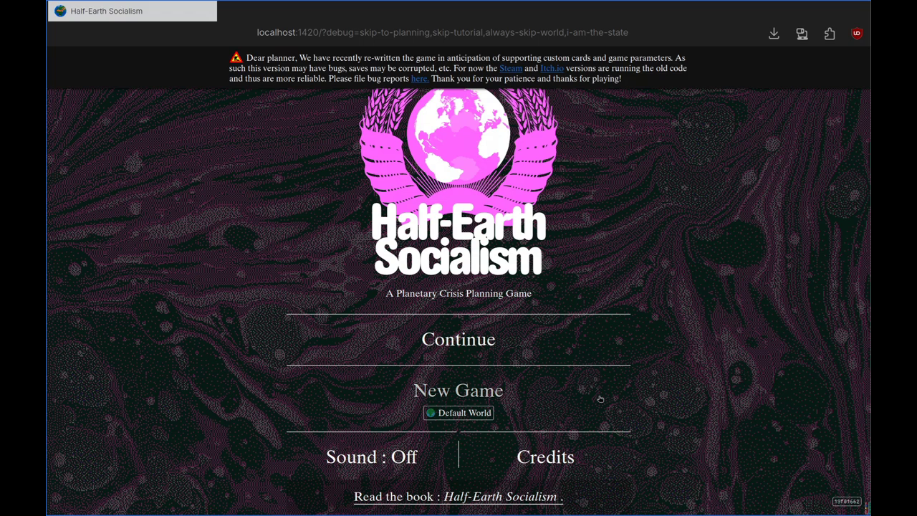
Step: In the Half-Earth Socialism game, load mechas.world as the custom world and start a new game
click(474, 418)
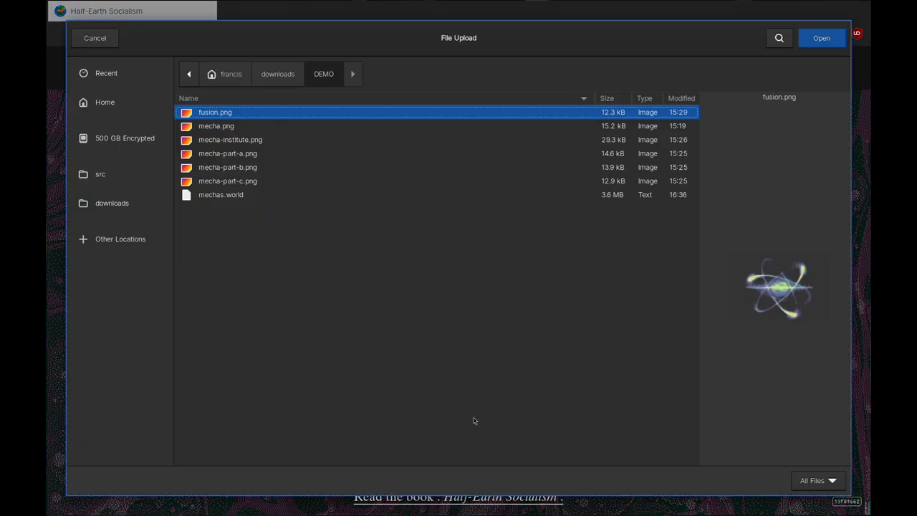
click(248, 200)
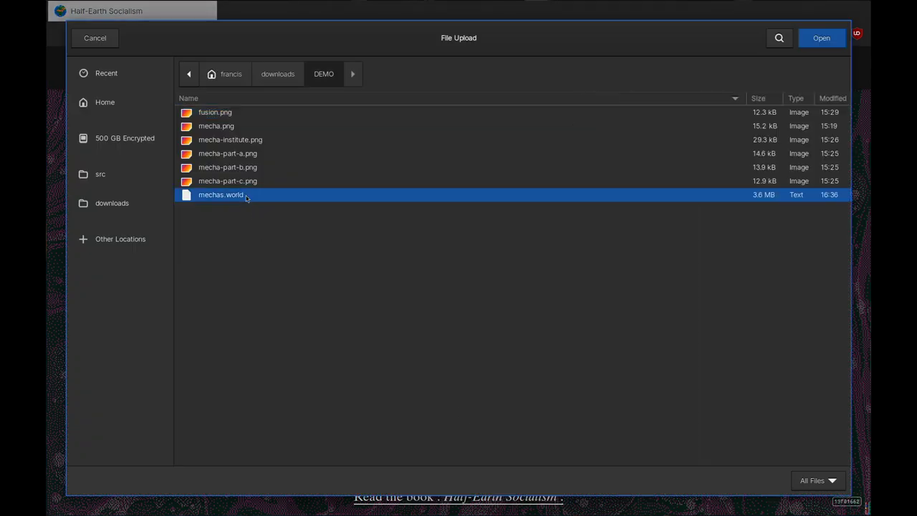
double_click(245, 195)
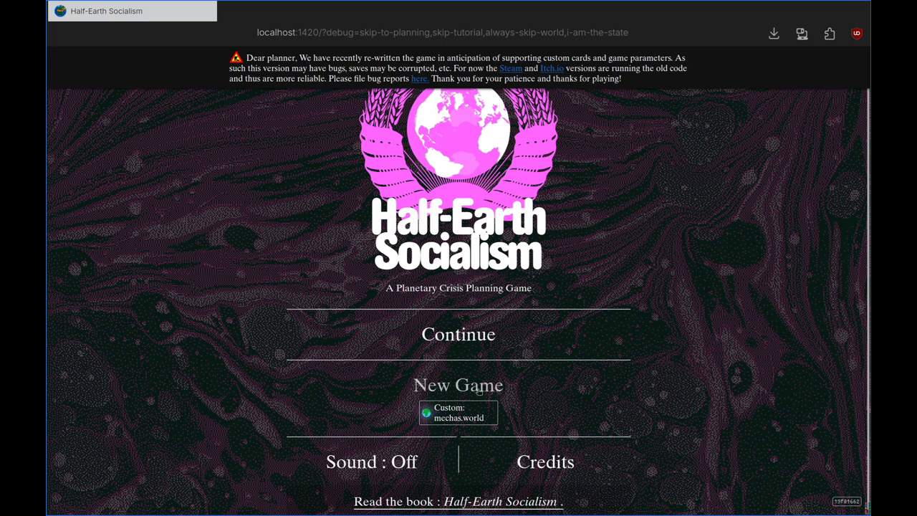
click(479, 388)
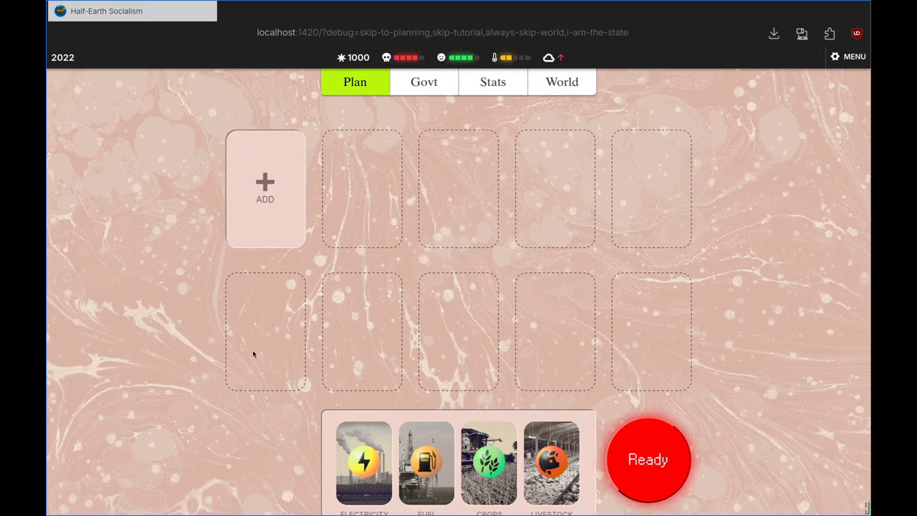
Step: Inspect both sides of the Super Magic Energy Source card among the electricity processes, and return to the plan
scroll(497, 267, down, 1)
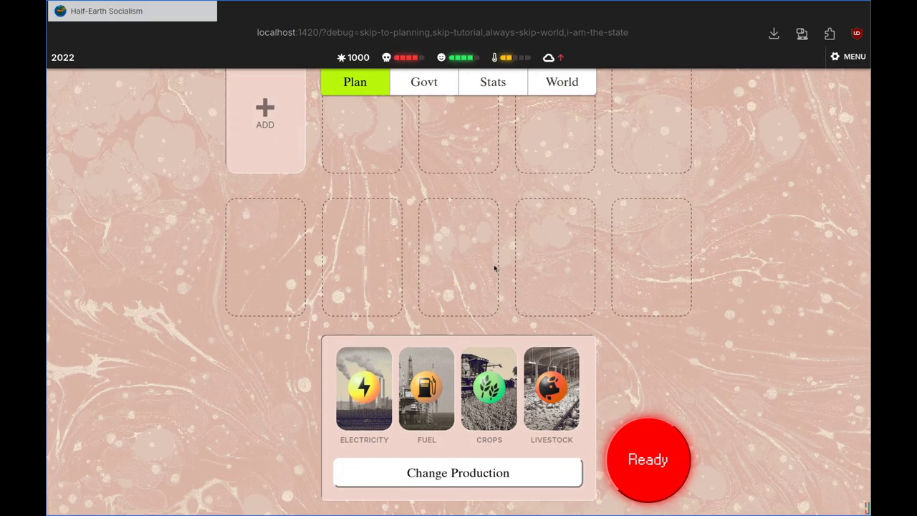
click(475, 475)
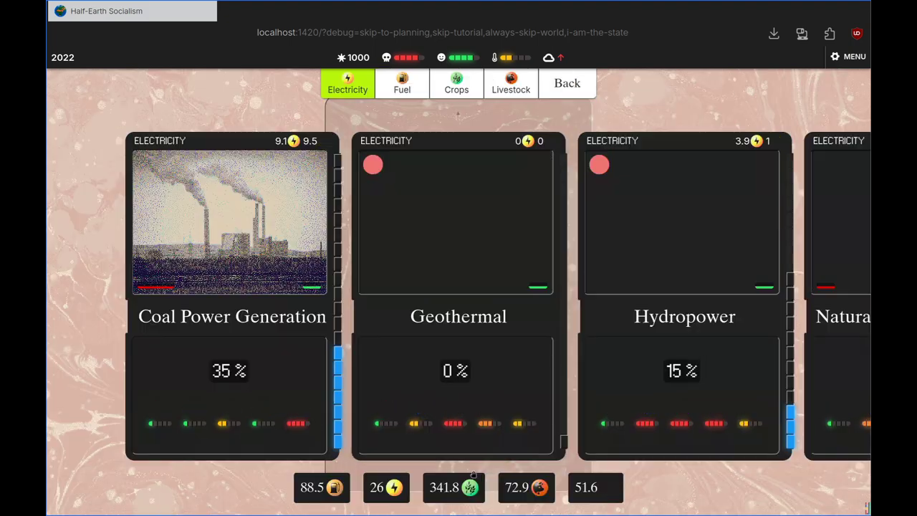
scroll(716, 301, down, 2)
scroll(737, 306, down, 2)
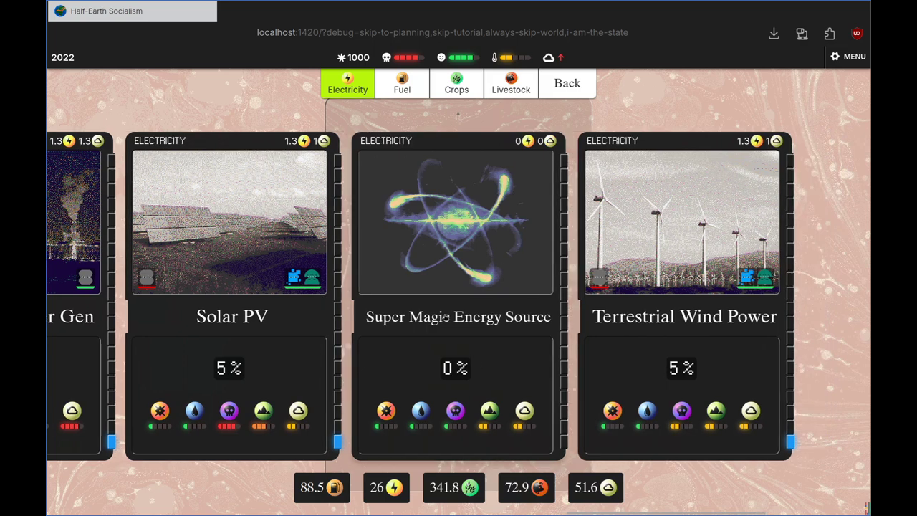
click(521, 322)
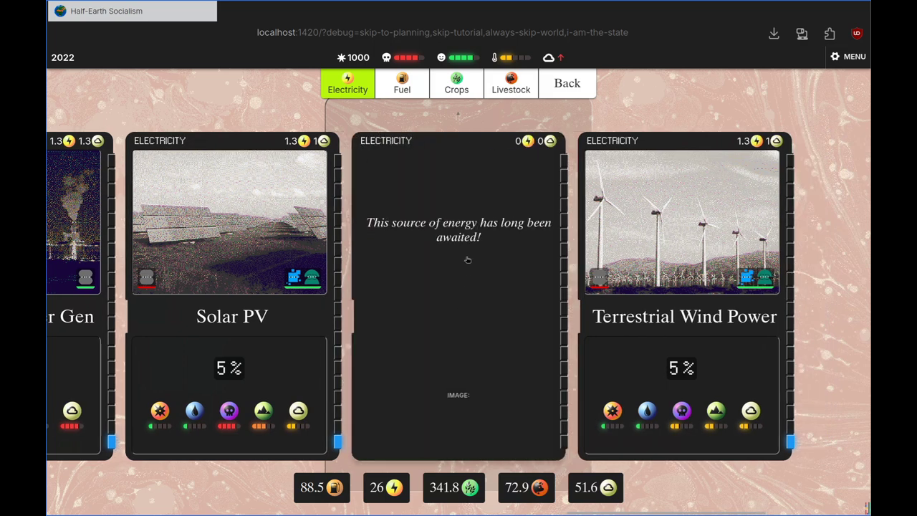
click(470, 296)
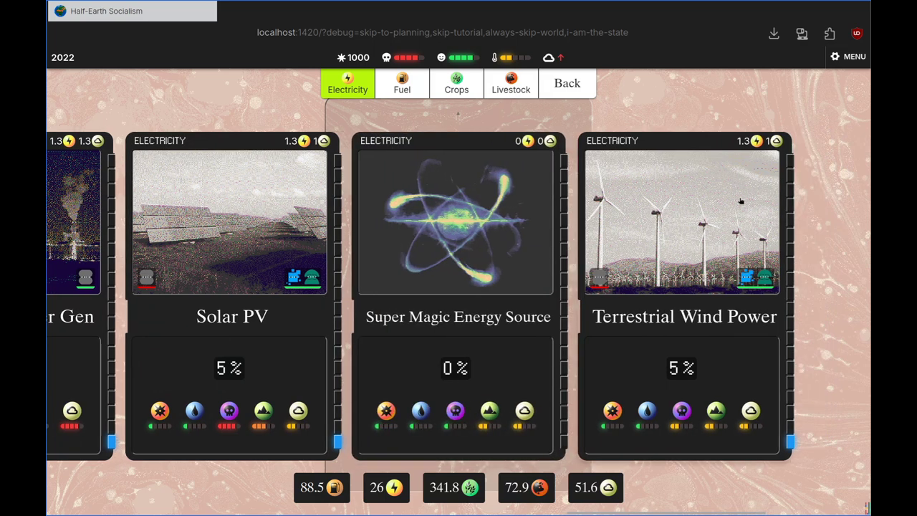
click(563, 84)
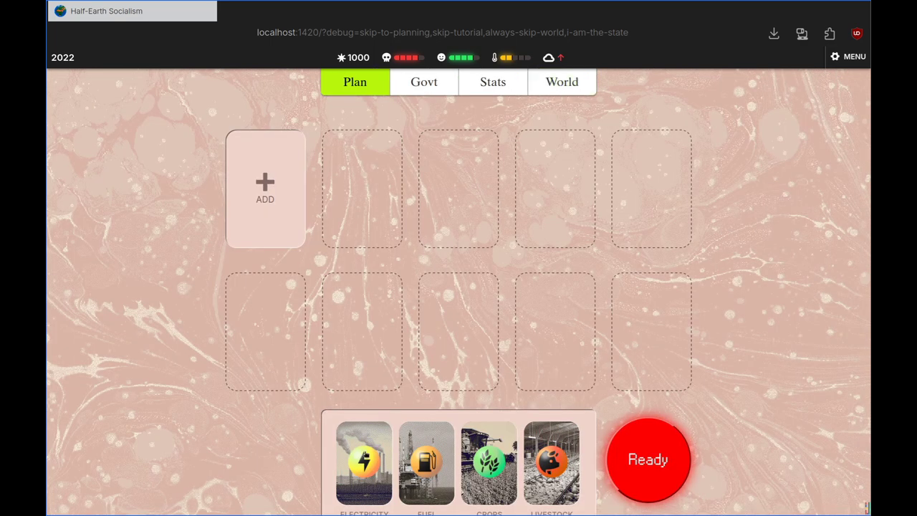
Step: Add the Mecha Research Institute research project to the plan with 12 research points
click(264, 202)
scroll(769, 335, down, 2)
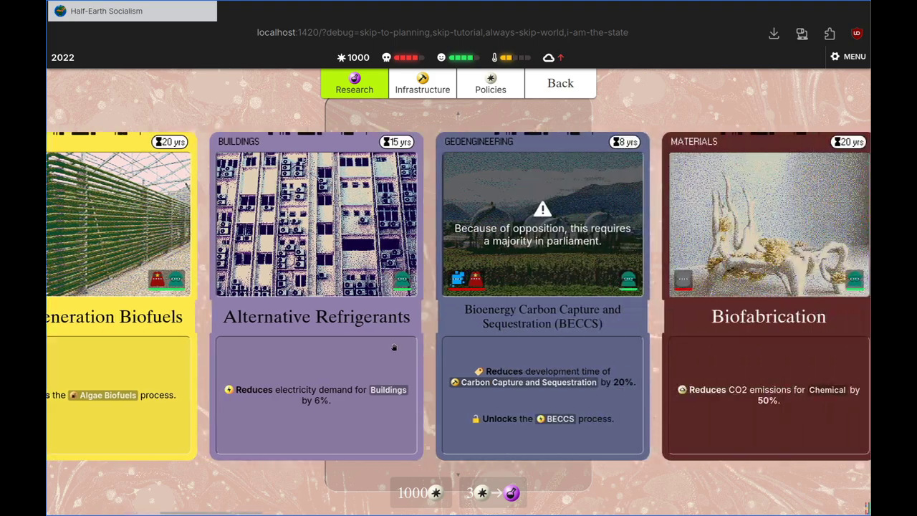
scroll(731, 301, down, 10)
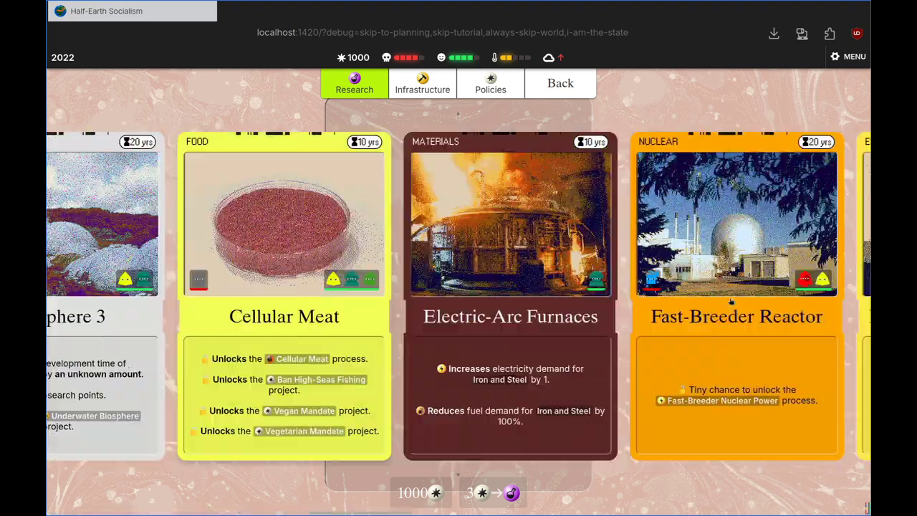
scroll(378, 311, down, 3)
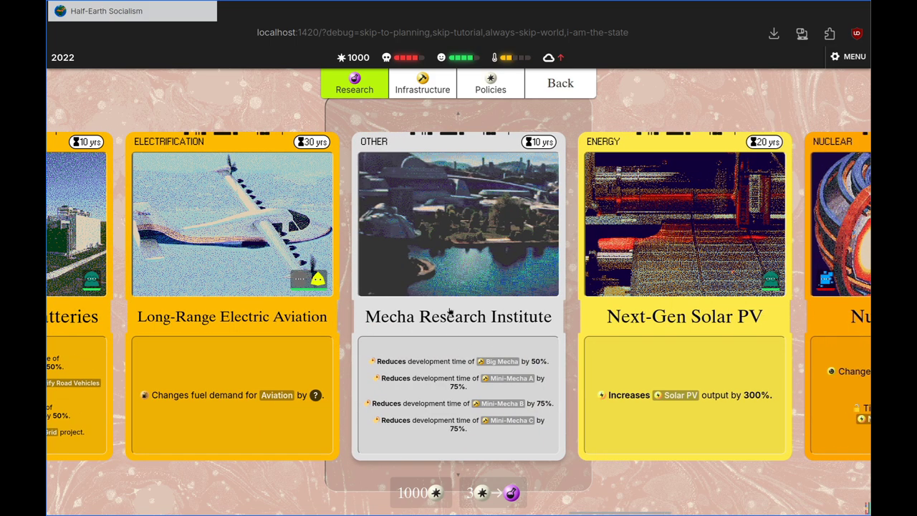
drag(457, 310, 493, 161)
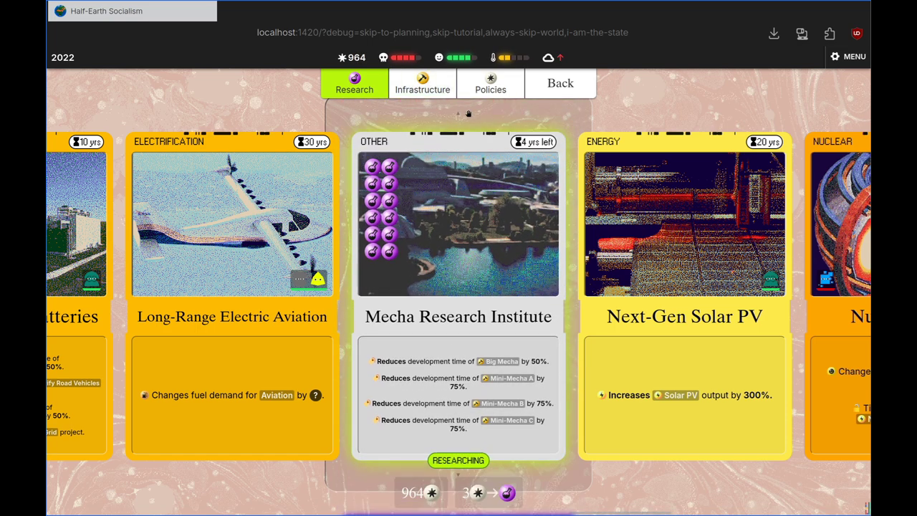
Step: Find the Mini-Mecha cards among the infrastructure projects and read their flavour text on the reverse sides
click(450, 87)
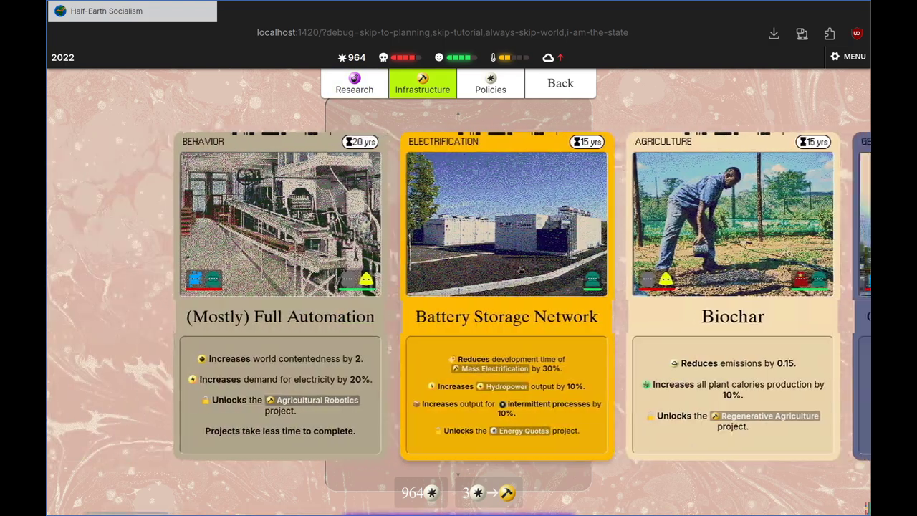
drag(521, 270, 129, 262)
scroll(521, 271, right, 11)
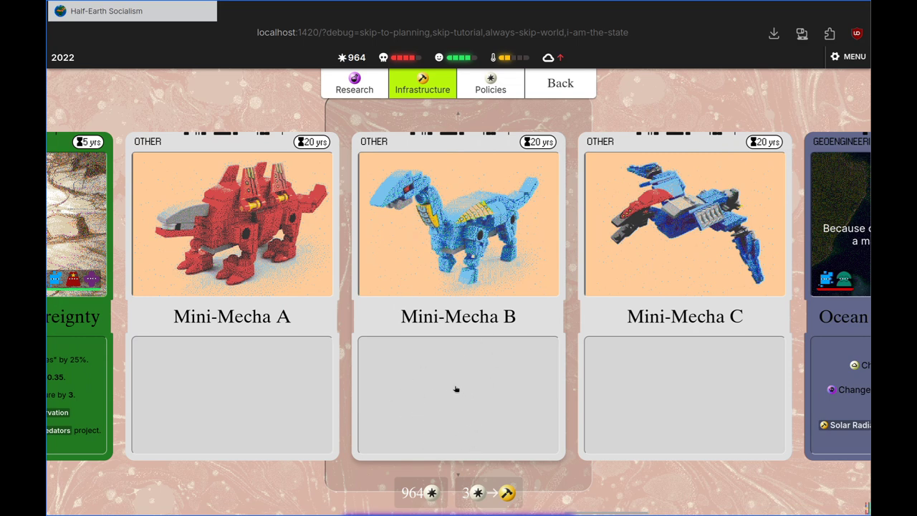
click(308, 409)
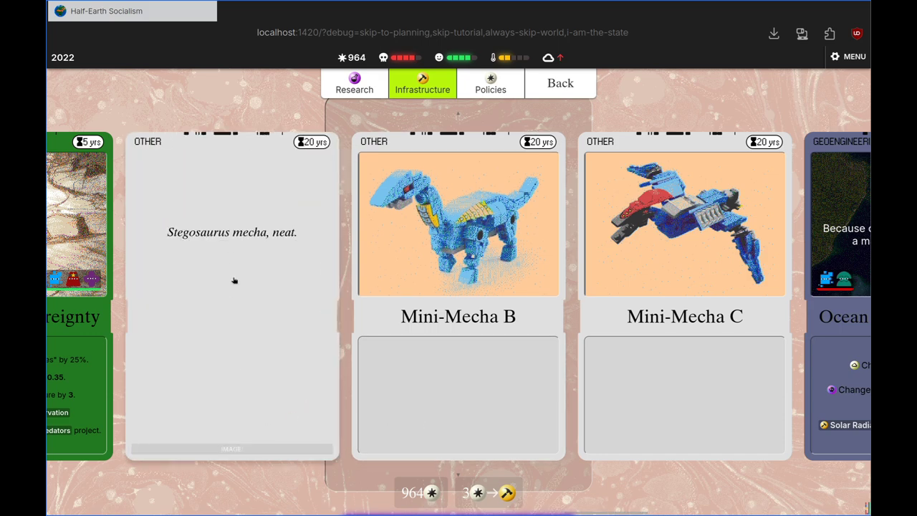
click(471, 315)
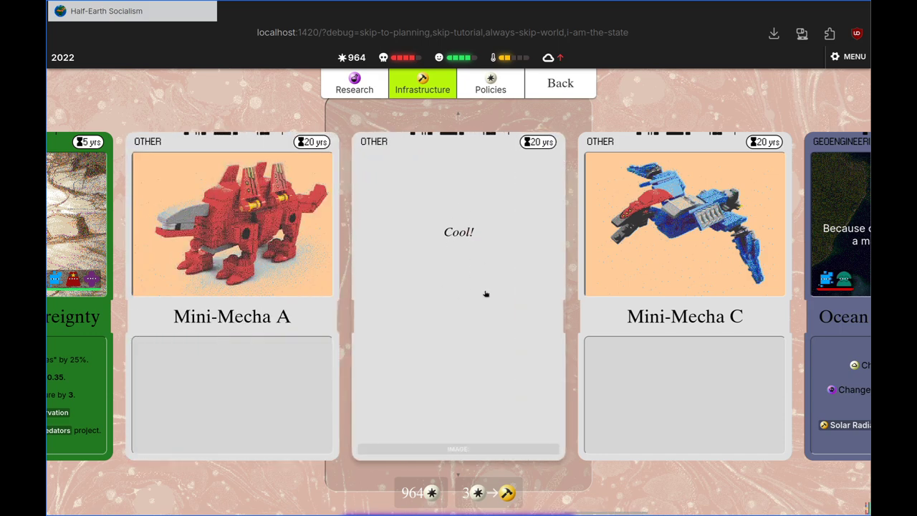
click(486, 294)
click(655, 323)
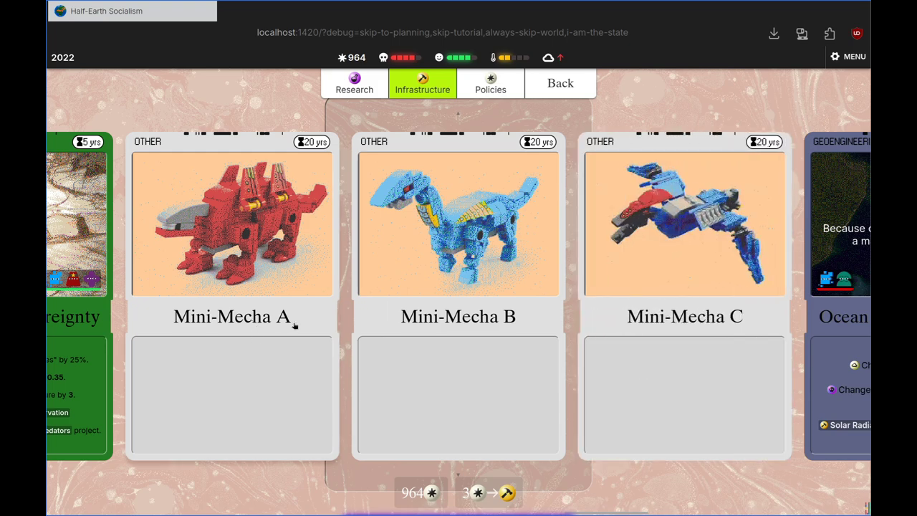
Step: Start building Mini-Mecha A, B and C with 12 infrastructure points each, and return to the plan
scroll(294, 326, left, 3)
drag(470, 363, 473, 145)
scroll(573, 263, left, 3)
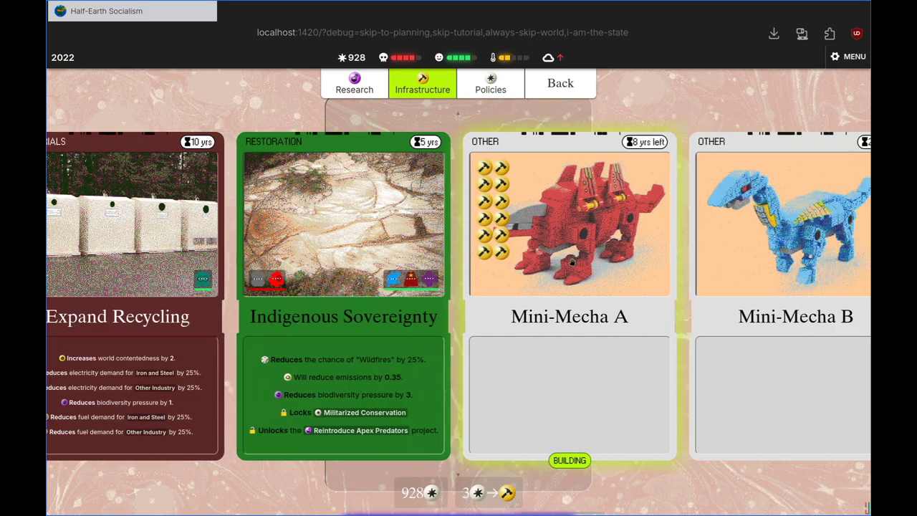
scroll(573, 262, right, 4)
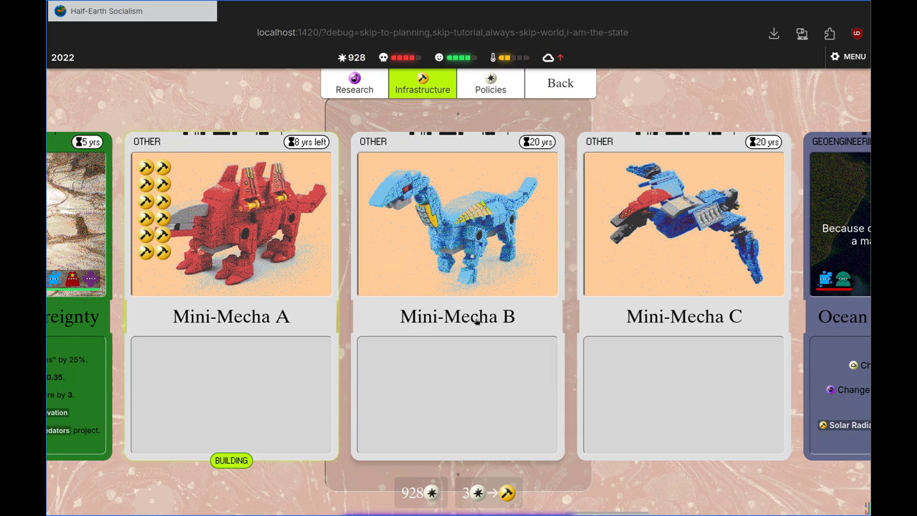
drag(505, 313, 344, 334)
drag(467, 282, 474, 236)
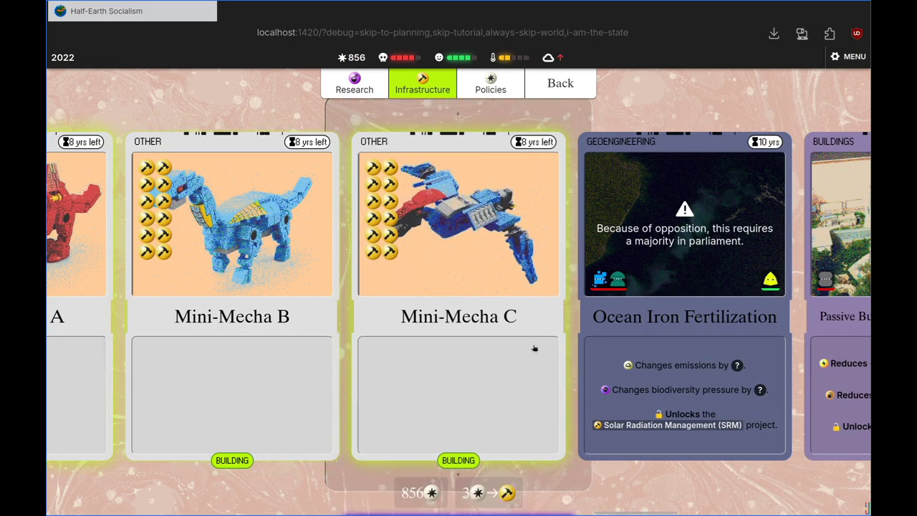
click(553, 85)
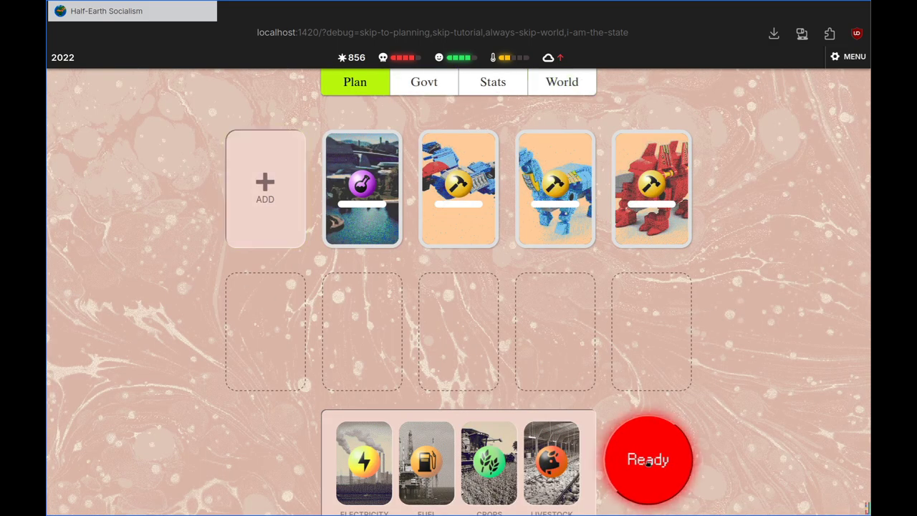
Step: Run two planning cycles in a row, continuing past the first cycle's report
click(641, 472)
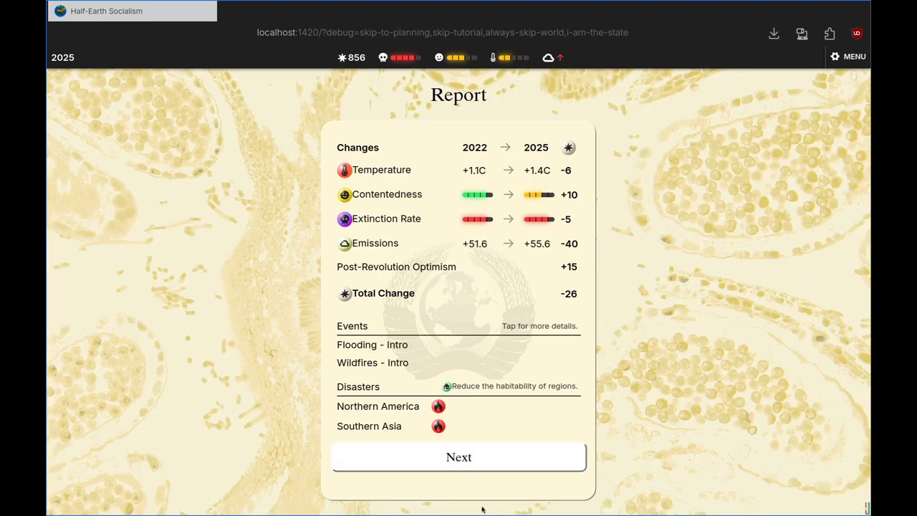
click(490, 460)
click(458, 489)
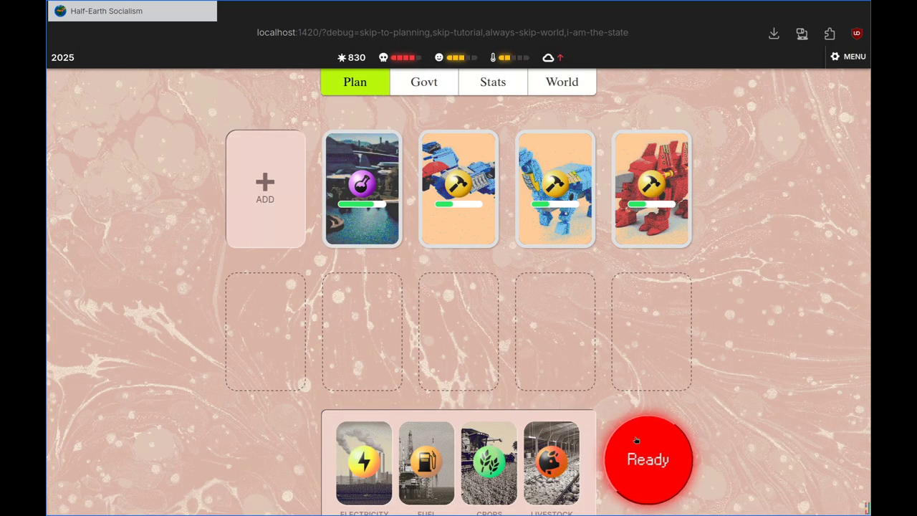
click(658, 474)
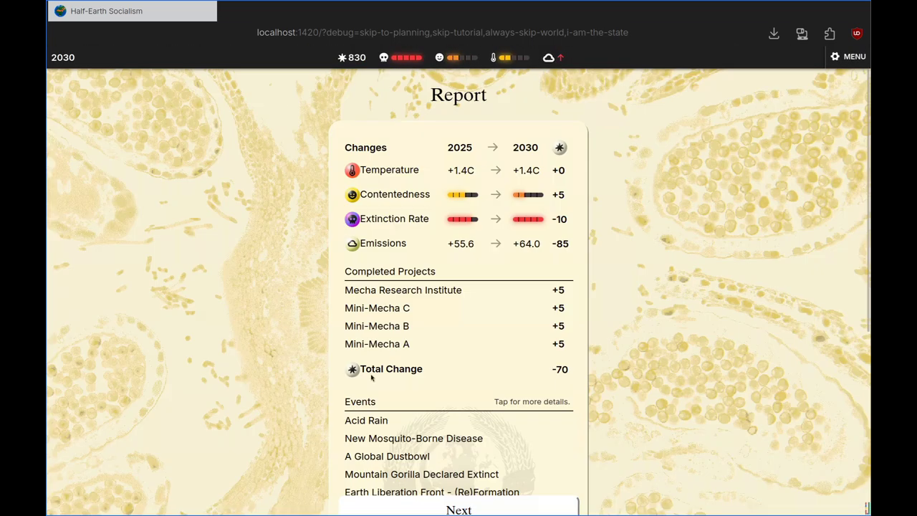
Step: Review the completed projects and events in the 2030 report, and open the details of the Let's Build the Big Mecha! event
scroll(217, 386, down, 5)
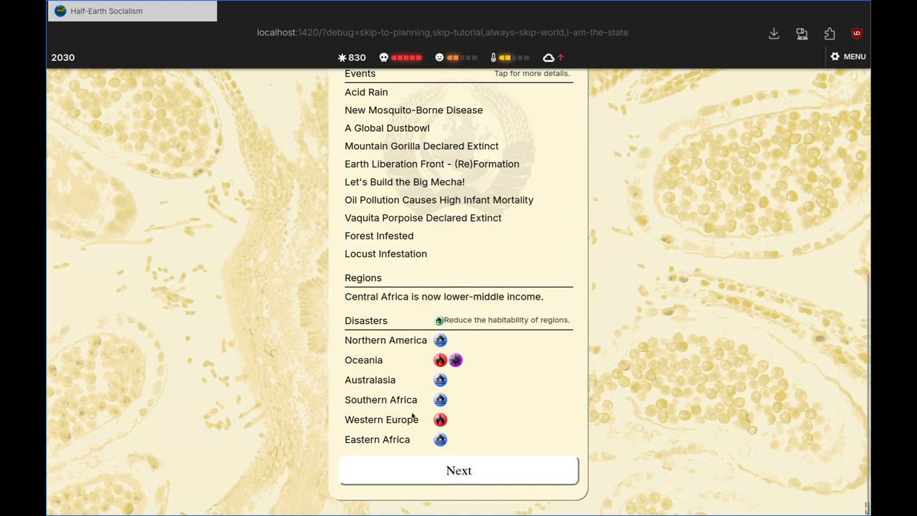
scroll(500, 325, up, 5)
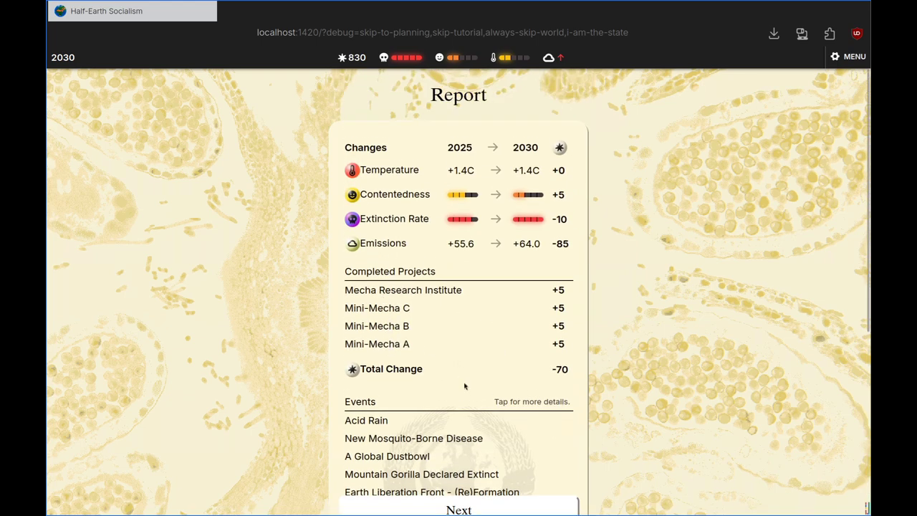
scroll(520, 404, down, 5)
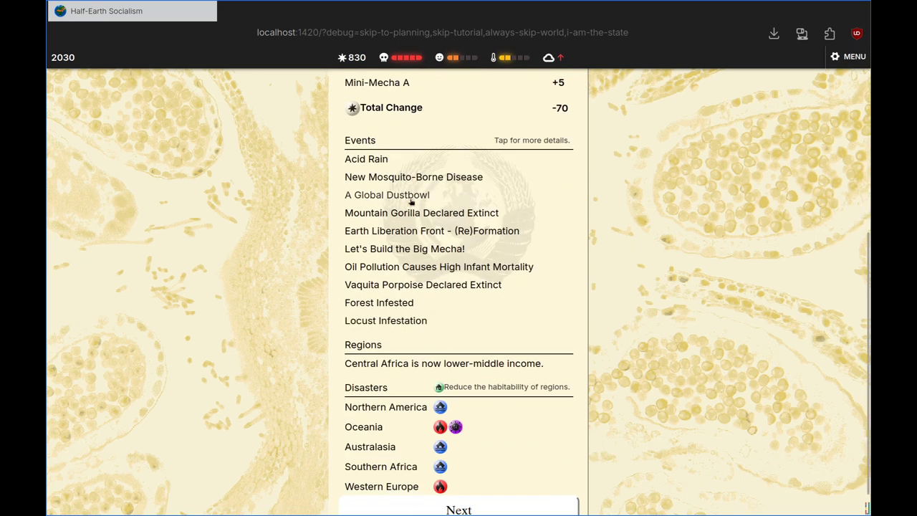
click(402, 249)
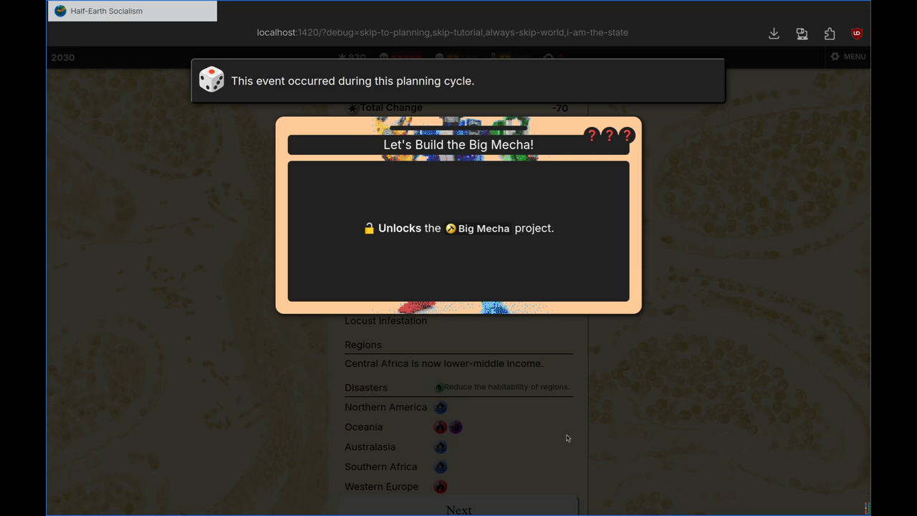
Step: Close the event details and continue past the 2030 report into the 3rd Planning Session
click(662, 412)
scroll(604, 356, down, 2)
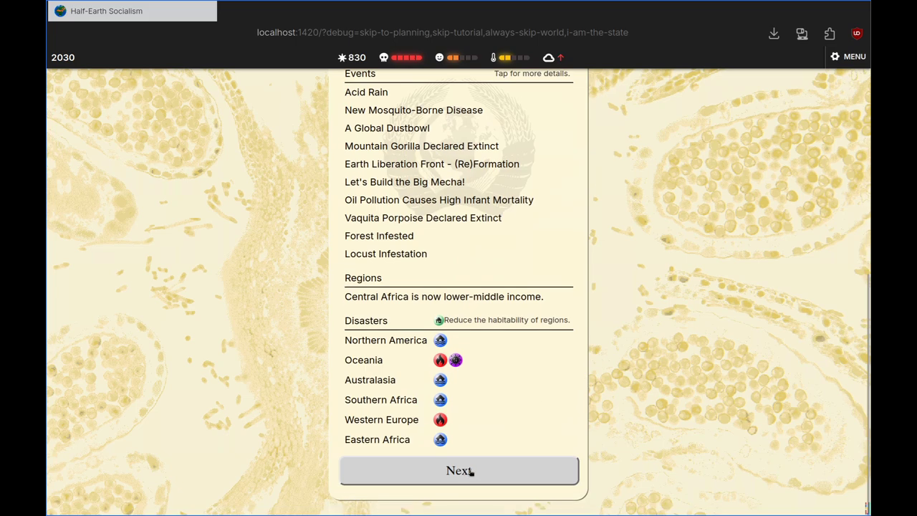
click(462, 471)
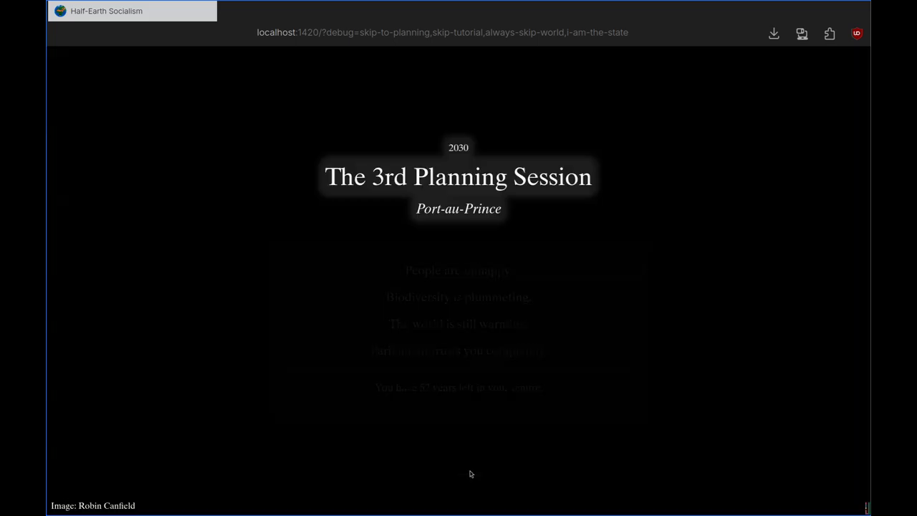
click(458, 488)
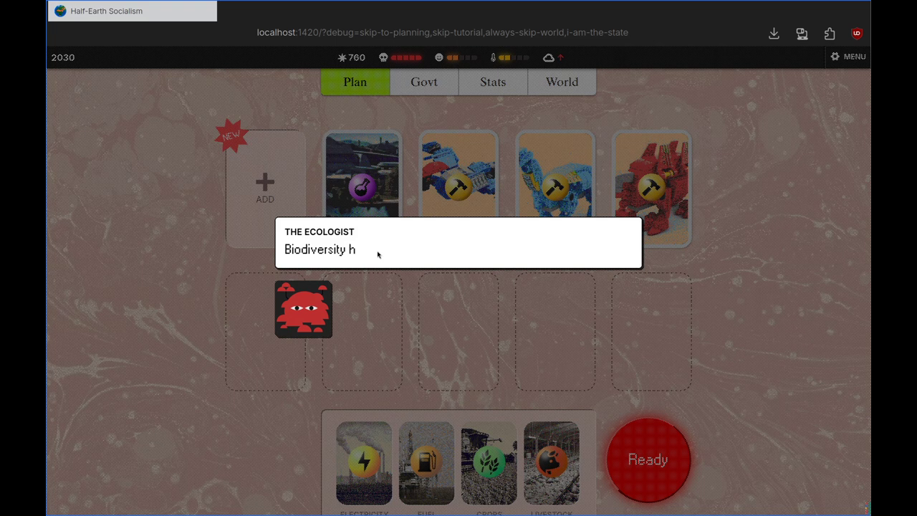
Step: Go through the Ecologist's dialogue to its end, including the request to implement The Ark, and dismiss it
click(628, 298)
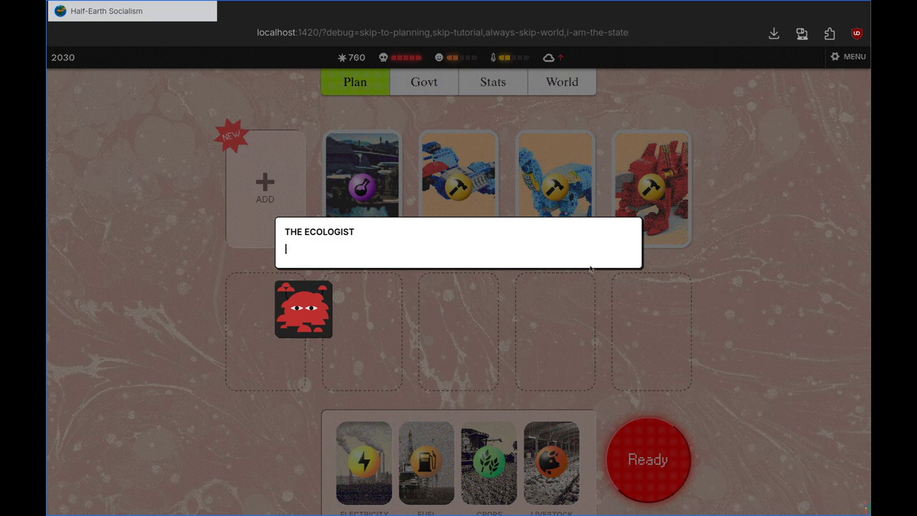
click(601, 302)
click(623, 296)
click(623, 296)
click(619, 259)
click(607, 246)
click(557, 244)
click(543, 246)
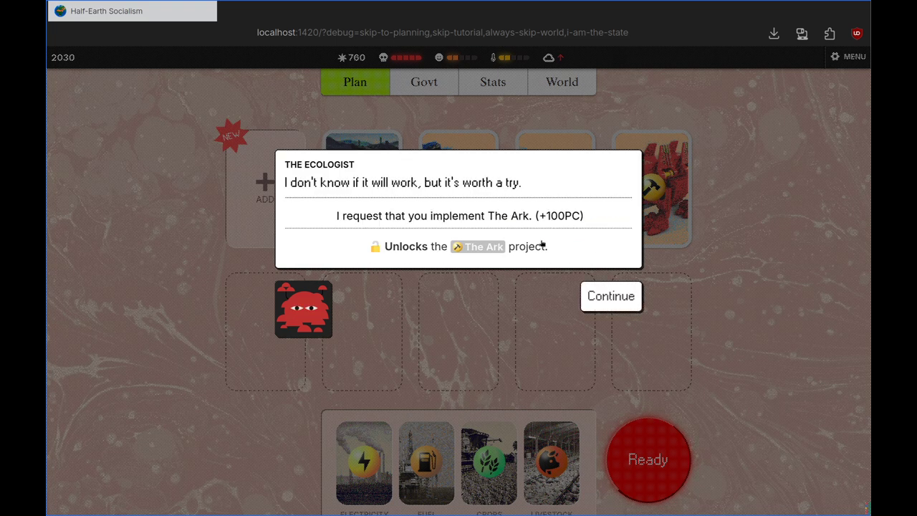
click(617, 306)
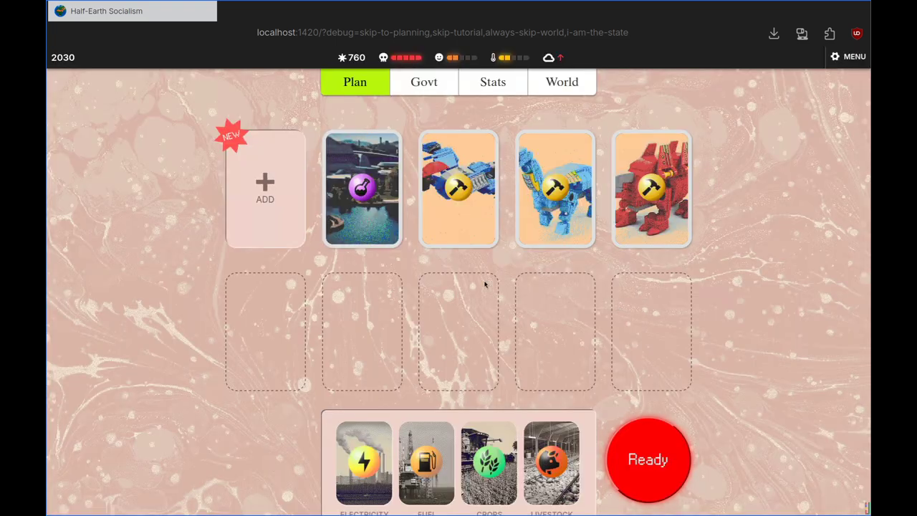
Step: Find the Big Mecha card among the infrastructure projects and start building it with 12 infrastructure points
click(265, 200)
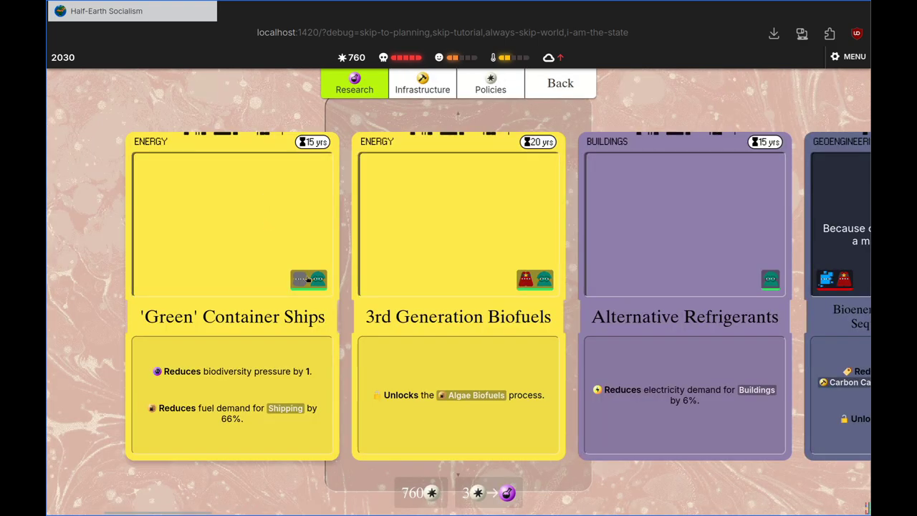
click(433, 90)
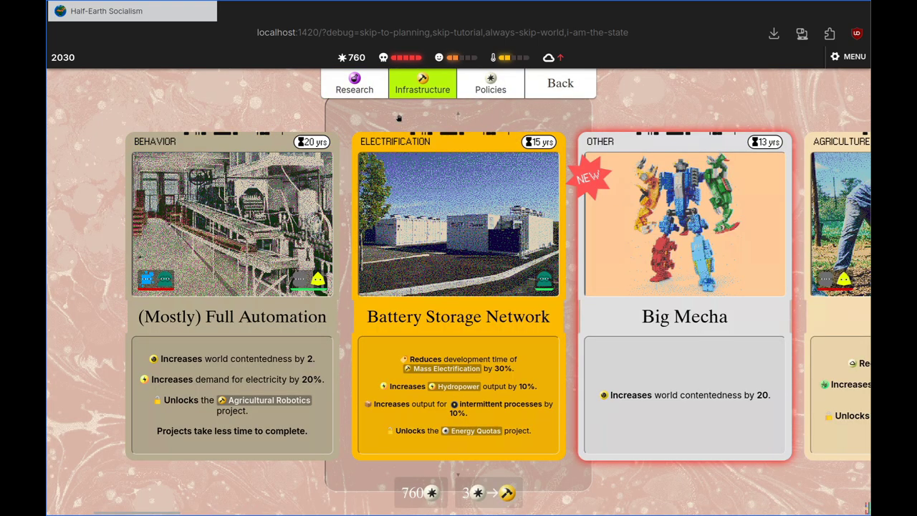
drag(599, 272, 435, 323)
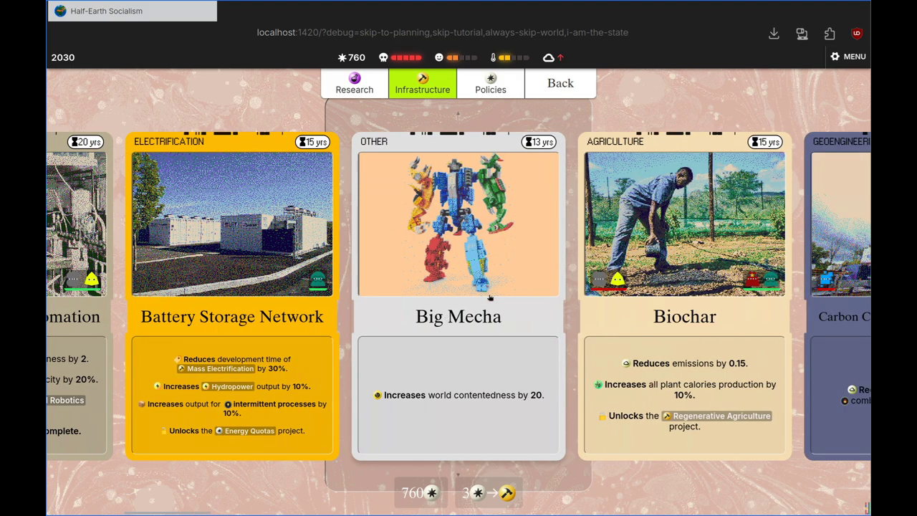
drag(465, 310, 480, 294)
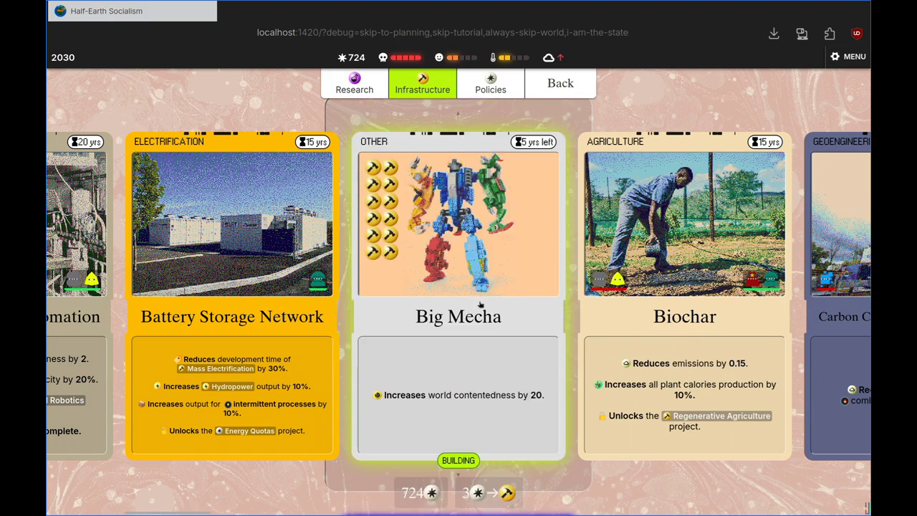
Step: Read the flavour text on the reverse of the Big Mecha card, and return to the plan
click(481, 317)
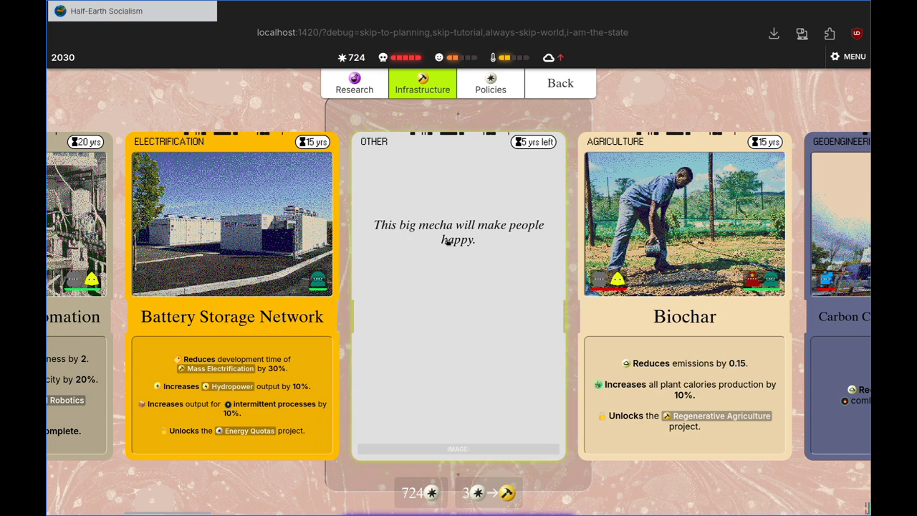
click(475, 318)
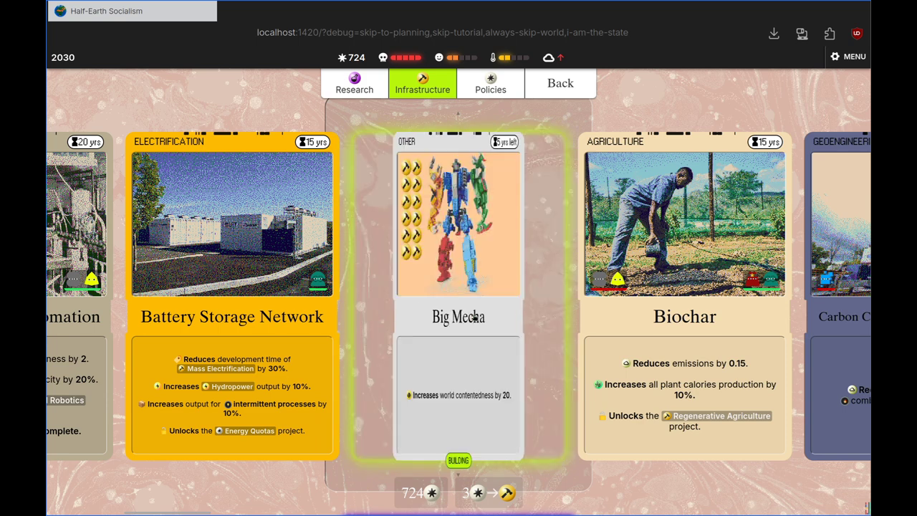
click(556, 94)
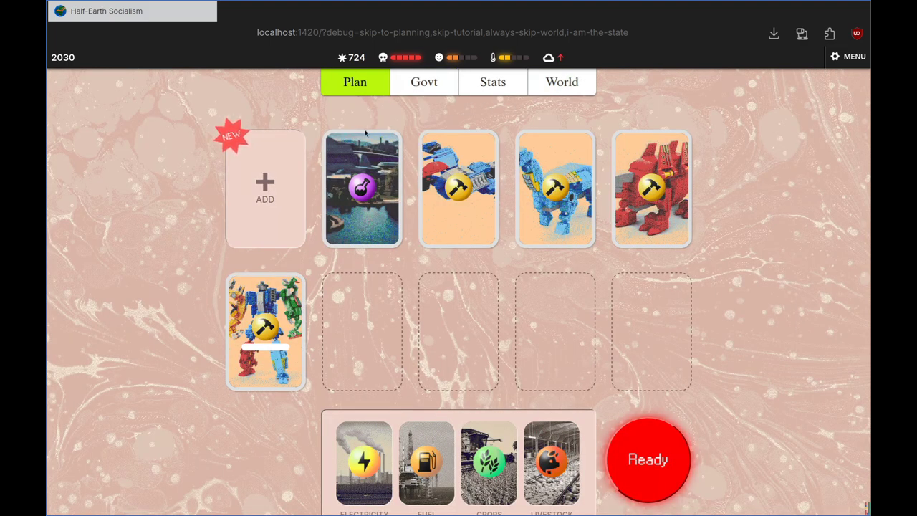
Step: Run the next planning cycle, review the 2035 report down to its disasters, and continue to the new planning session
click(648, 460)
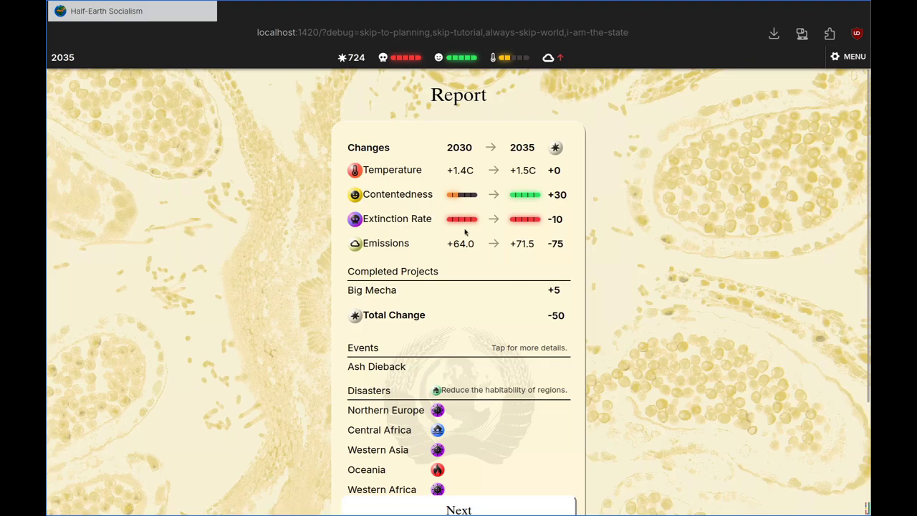
scroll(515, 469, down, 3)
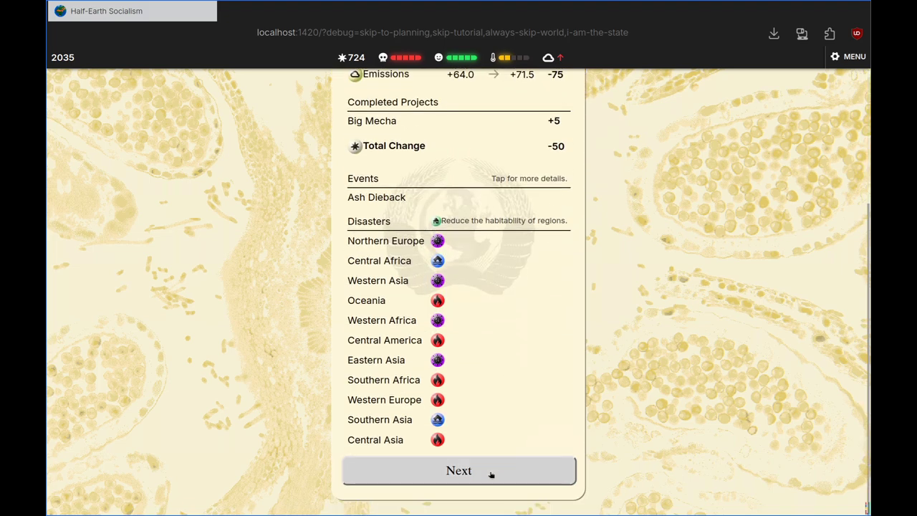
click(484, 471)
click(471, 487)
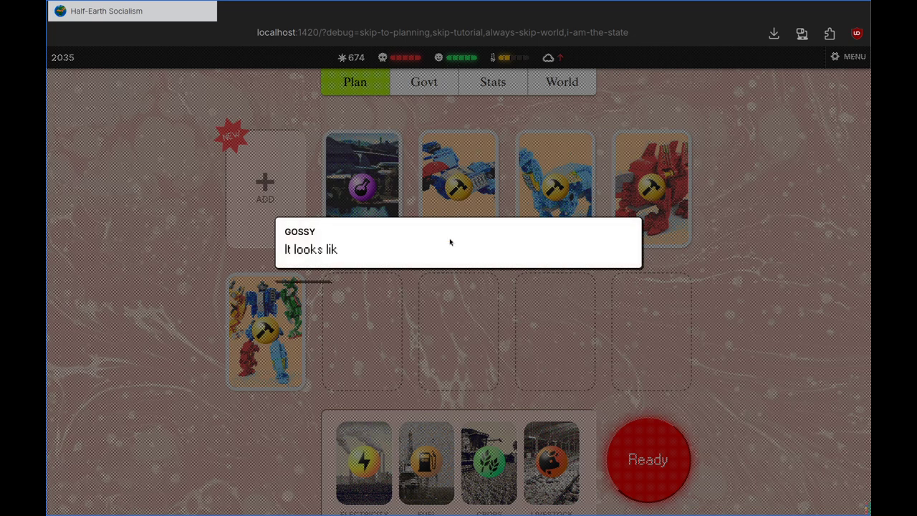
Step: Go through Gossy's dialogue and dismiss the request to implement the Desalination Plants project
click(623, 296)
click(606, 294)
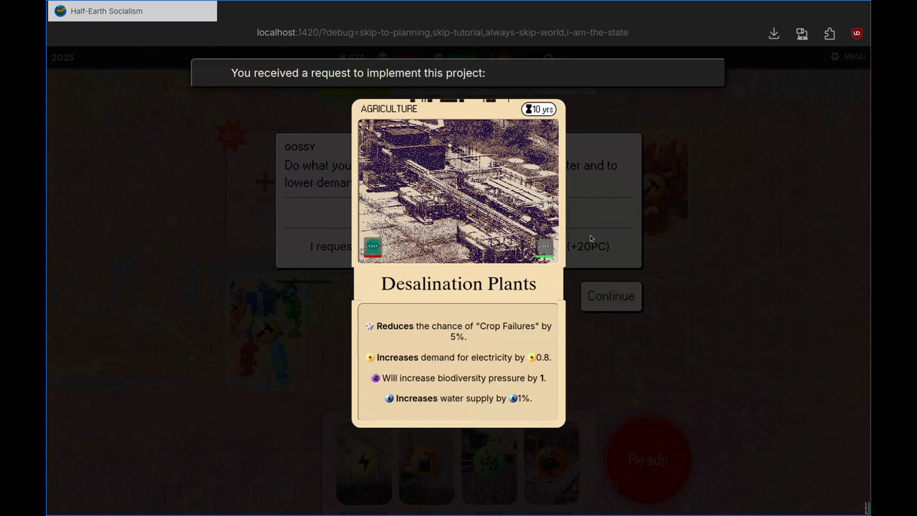
click(601, 288)
click(609, 295)
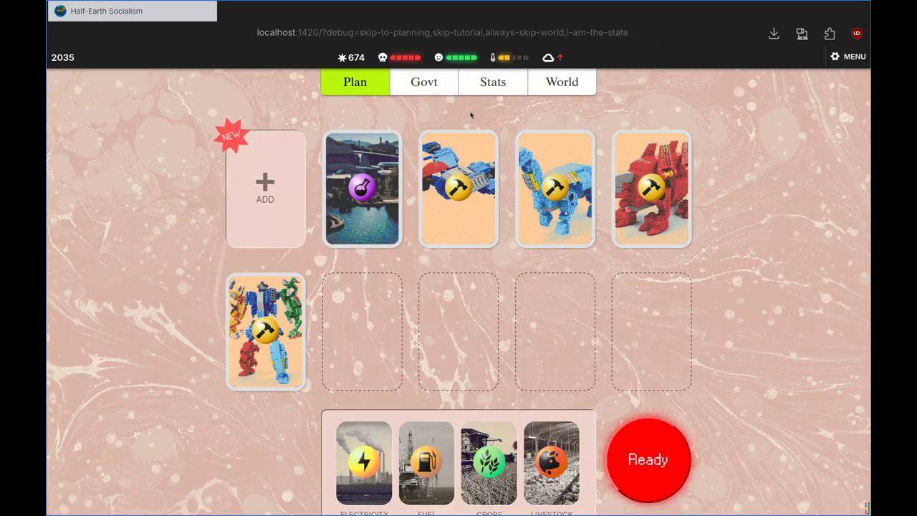
Step: Examine the breakdown of world contentedness, close it, and open the completed Big Mecha project's card from the plan
click(448, 59)
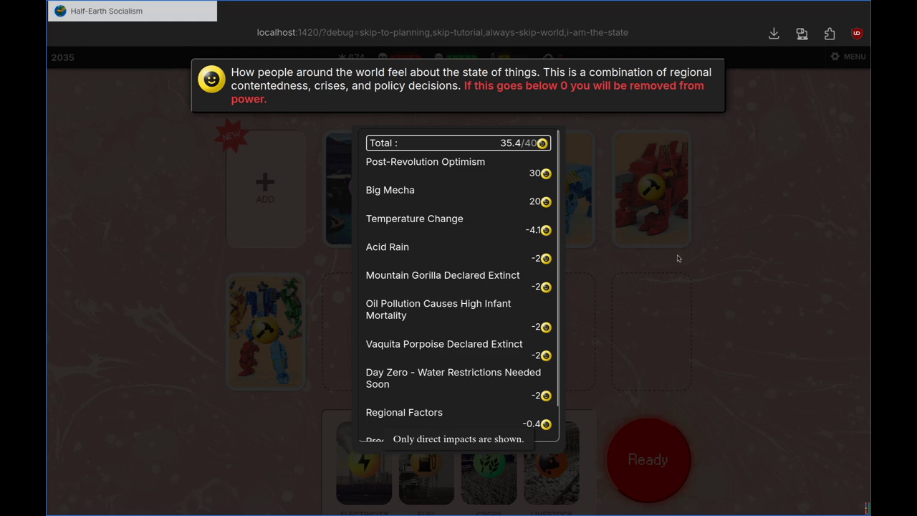
click(642, 320)
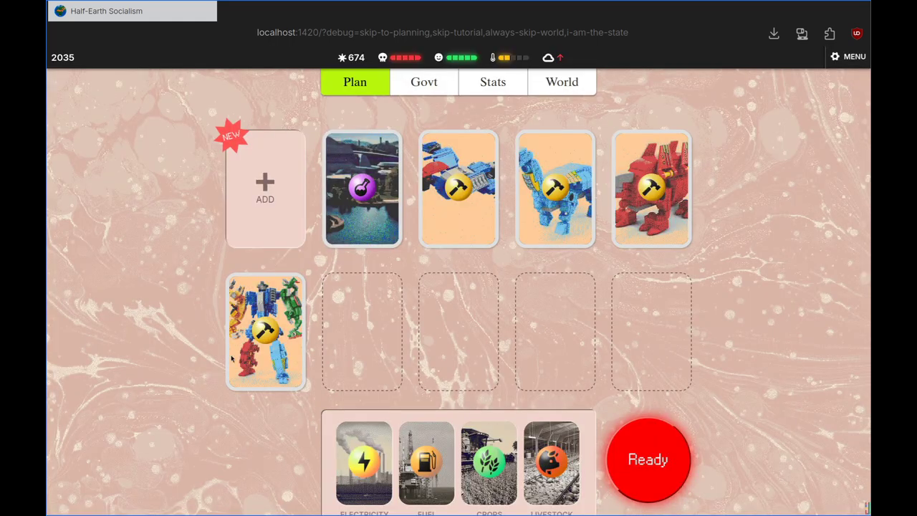
click(263, 286)
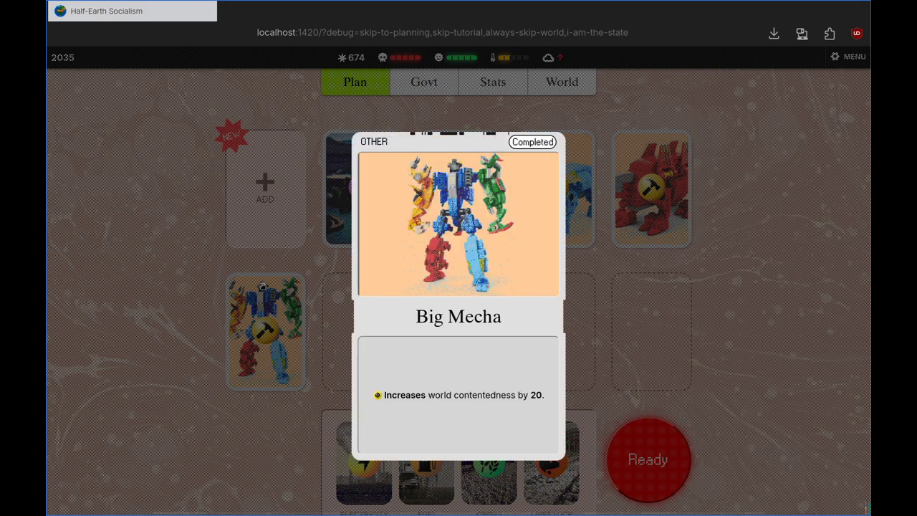